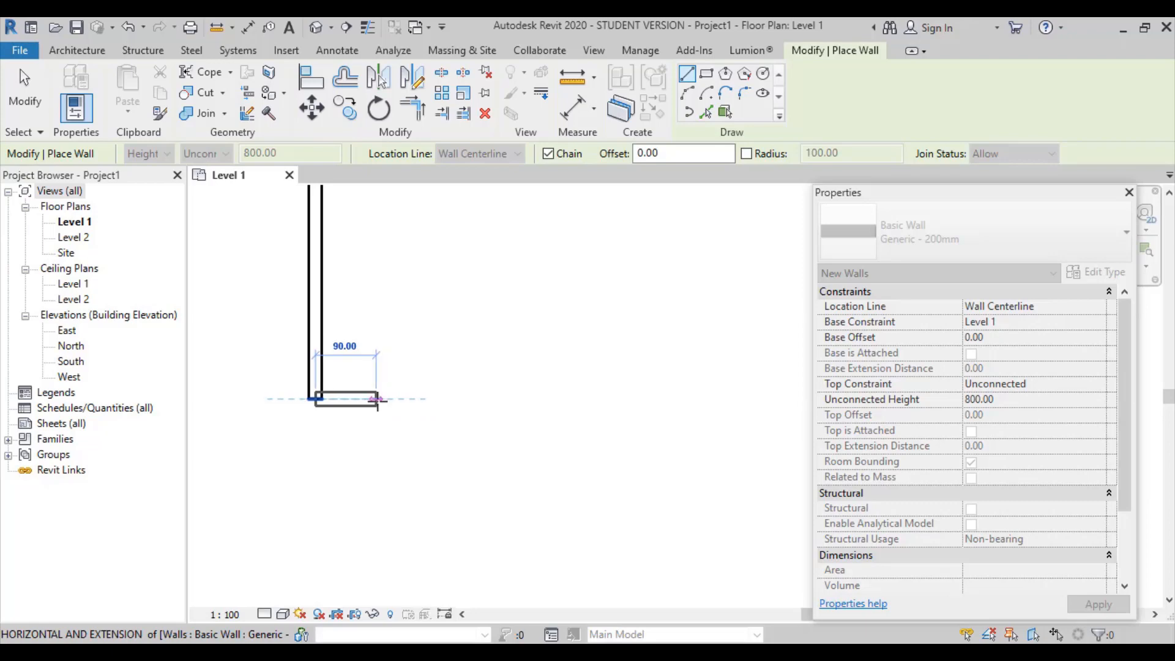
# Set the wall location line to Finish Face: Interior and draw a 500-long horizontal wall rightward from the existing wall's lower end
pyautogui.press('Escape')
pyautogui.press('Escape')
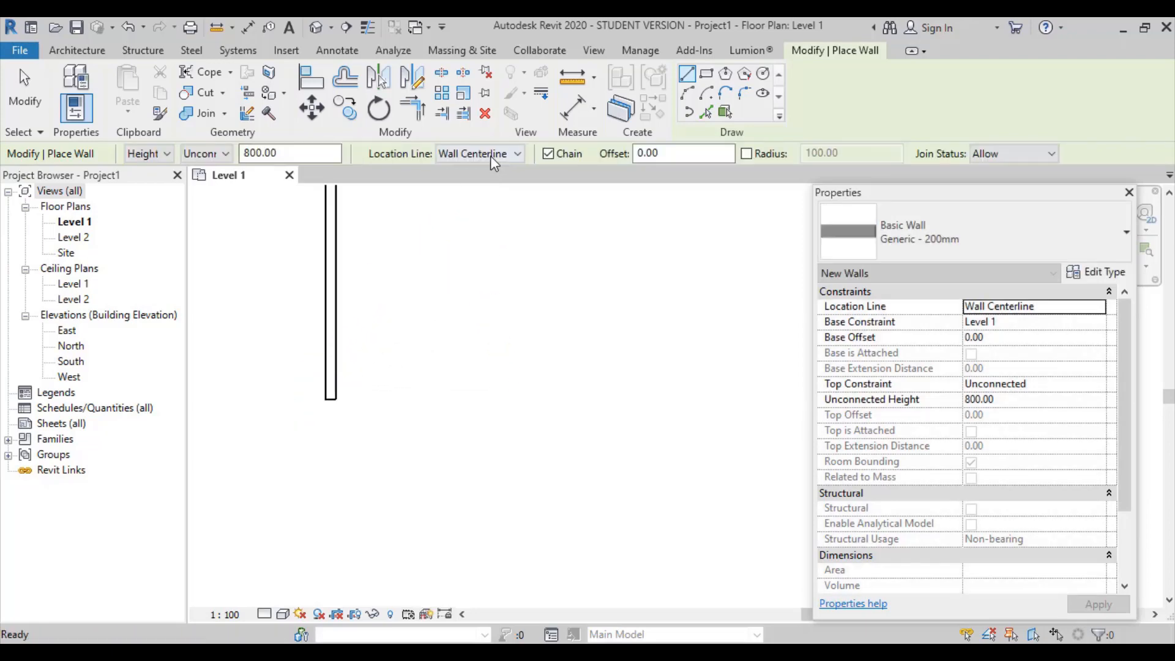
pyautogui.click(490, 154)
pyautogui.click(482, 207)
pyautogui.click(331, 399)
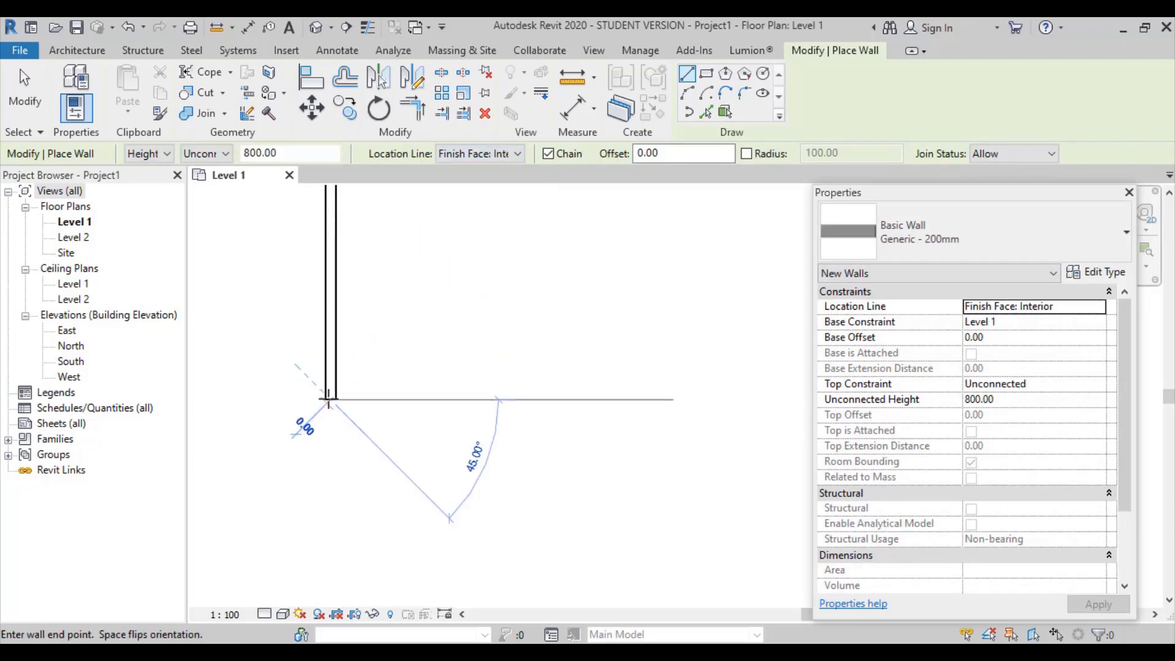
pyautogui.write('500')
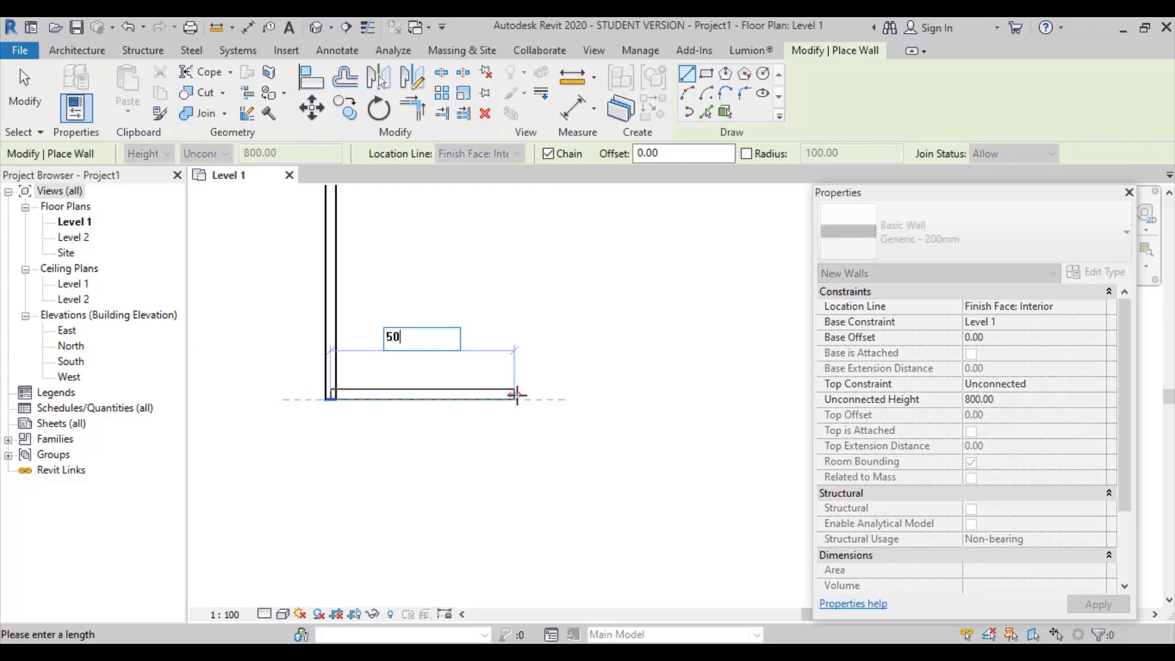
pyautogui.press('Return')
# Draw the remaining right and upper walls to close the square room, and end the wall chain
pyautogui.scroll(-2, 513, 409)
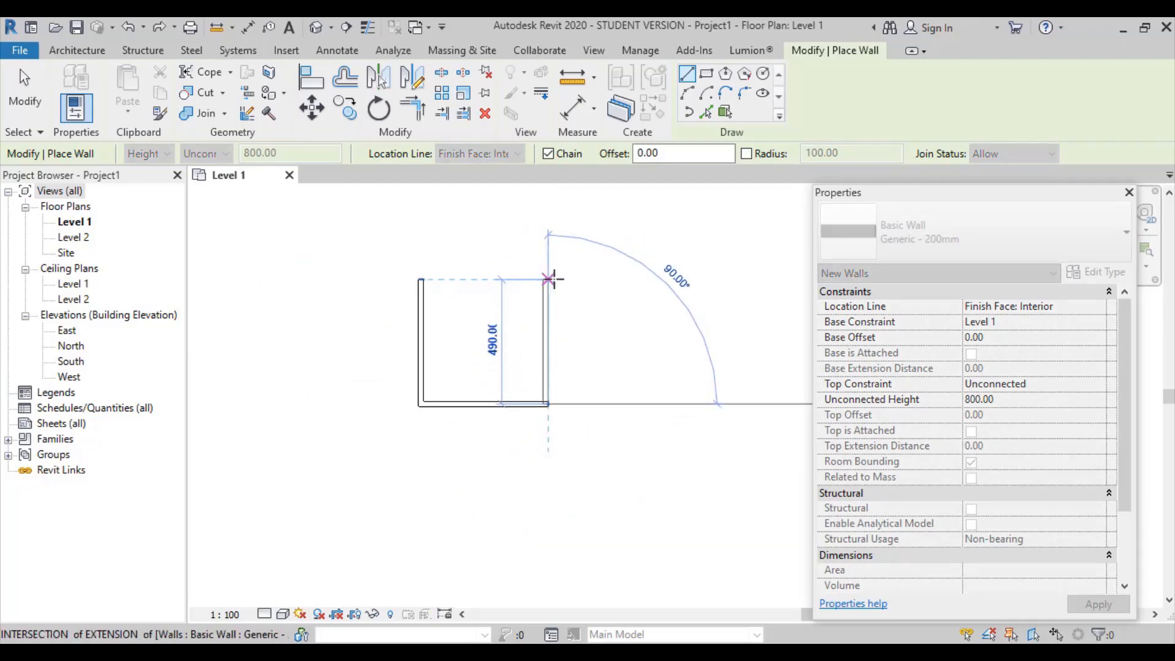
pyautogui.click(548, 280)
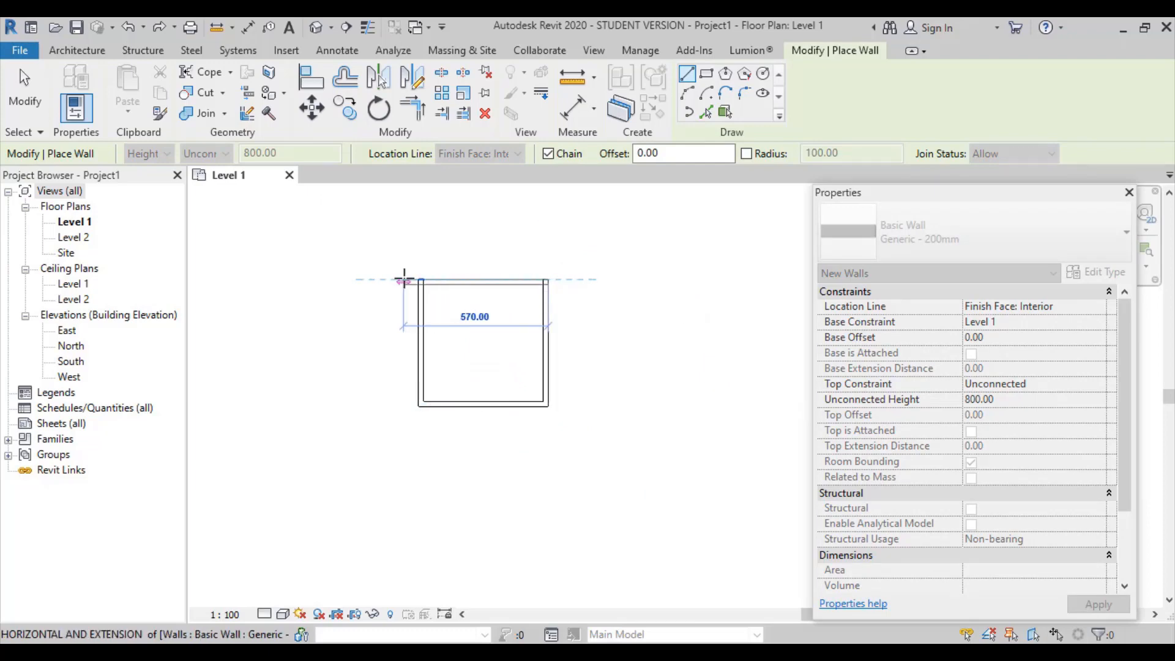
pyautogui.click(424, 279)
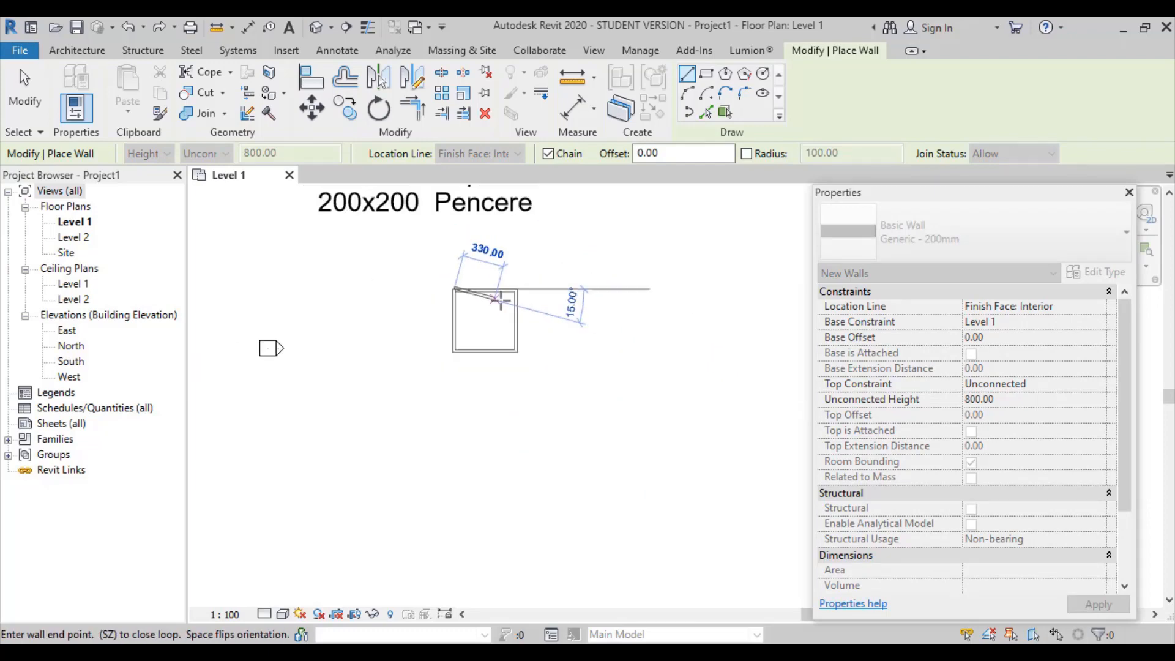
pyautogui.press('Escape')
pyautogui.press('Escape')
pyautogui.scroll(-1, 526, 402)
pyautogui.moveTo(527, 401); pyautogui.dragTo(528, 526, button='middle')
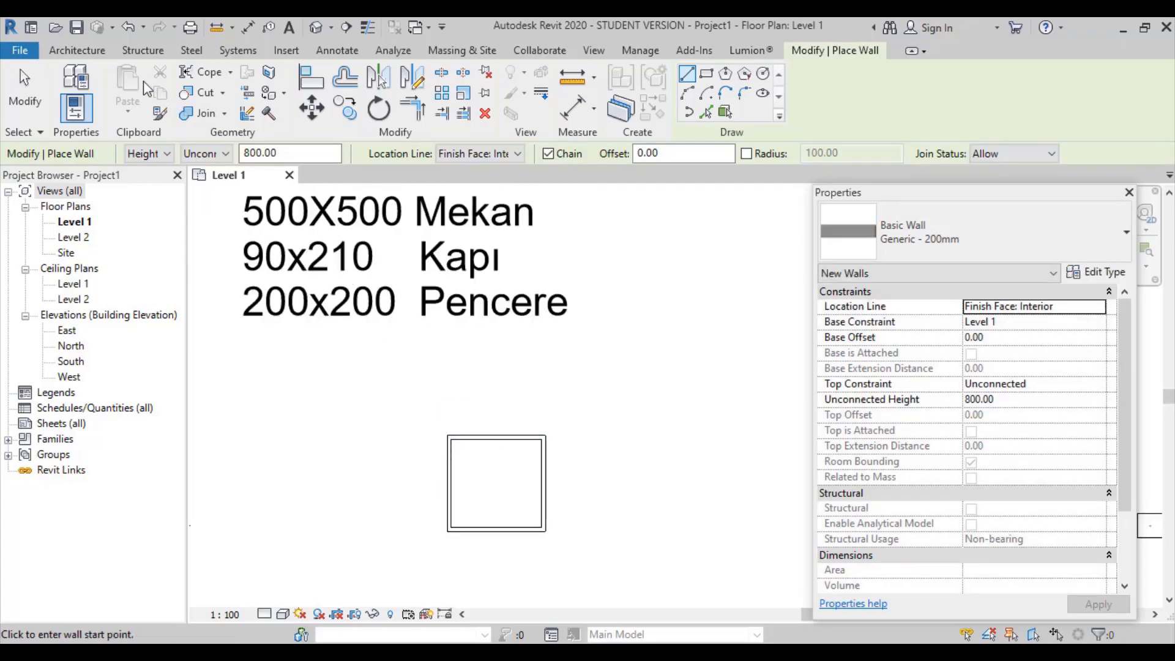
# Start a door and duplicate the M_Single-Flush 0915 x 2134mm type under the name 90x210
pyautogui.click(77, 50)
pyautogui.click(116, 92)
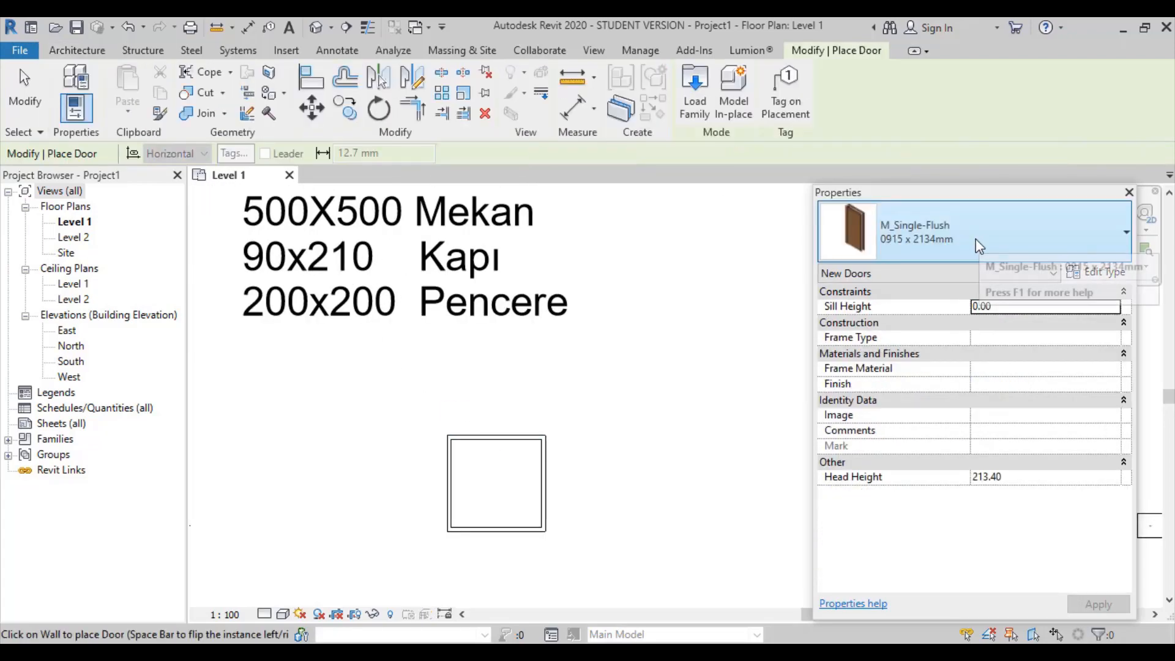
pyautogui.click(975, 238)
pyautogui.click(989, 243)
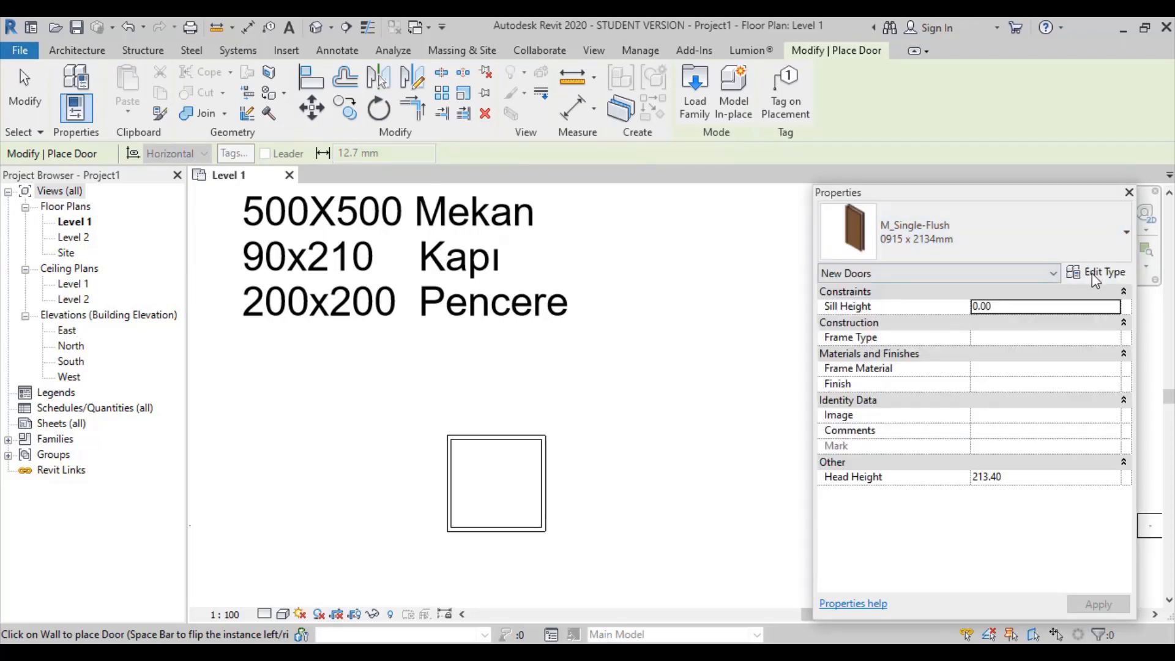
pyautogui.click(1094, 275)
pyautogui.click(609, 133)
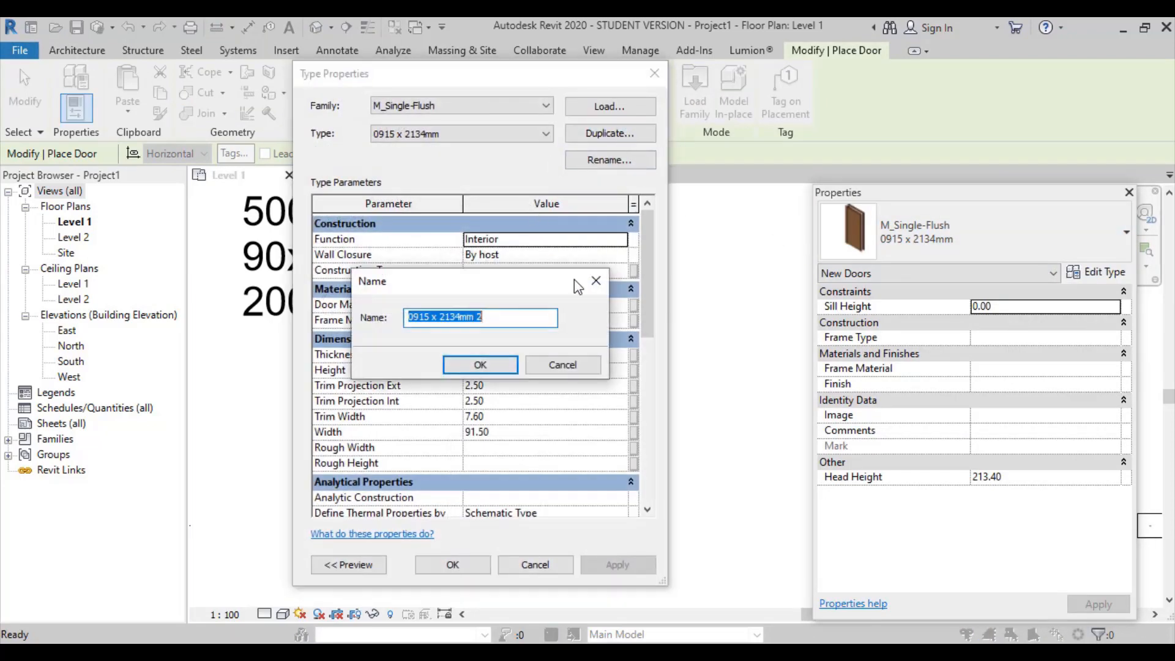
pyautogui.write('90x201')
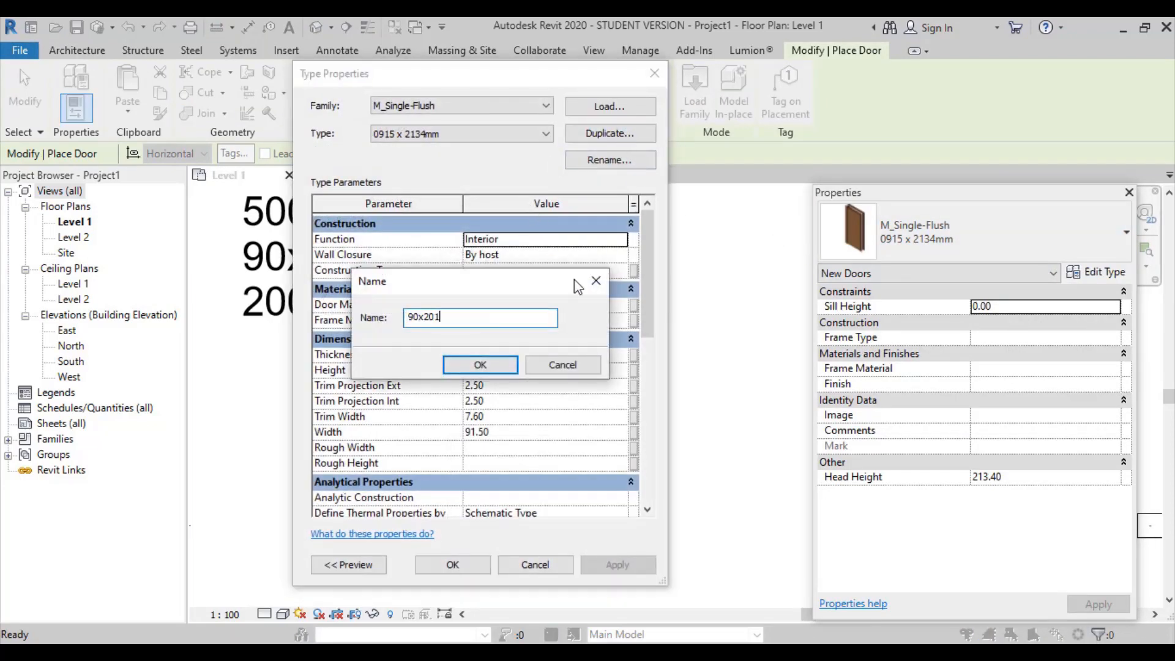
pyautogui.write('210')
pyautogui.press('Return')
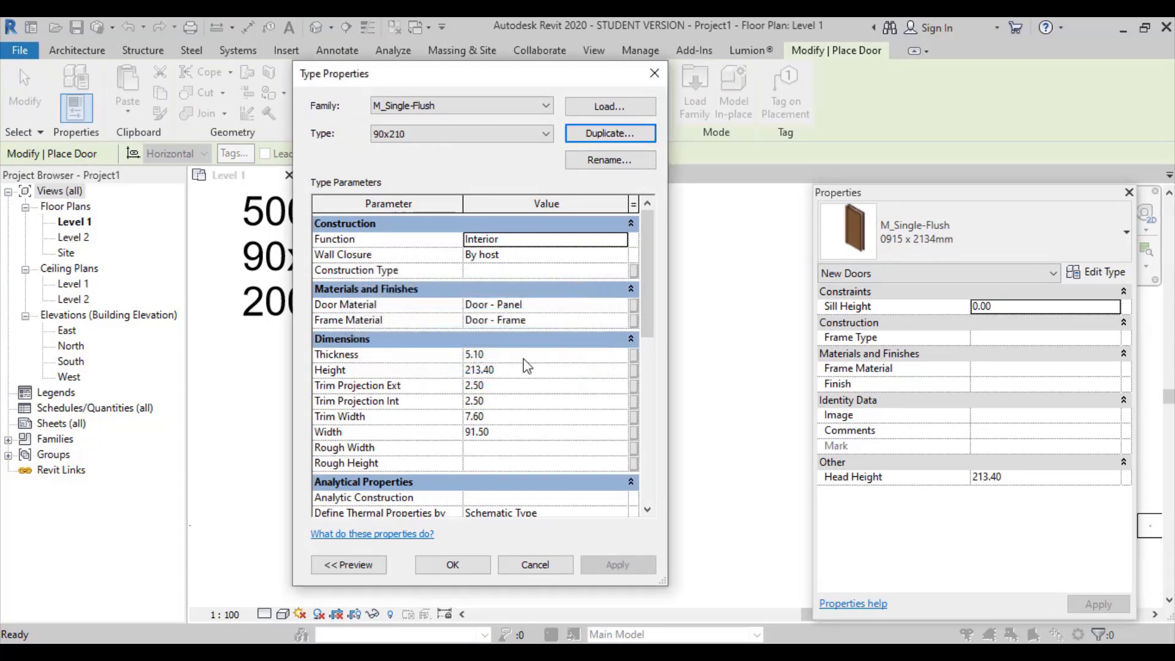
# Set the new door type's height to 210 and width to 90, and accept the type properties
pyautogui.click(520, 369)
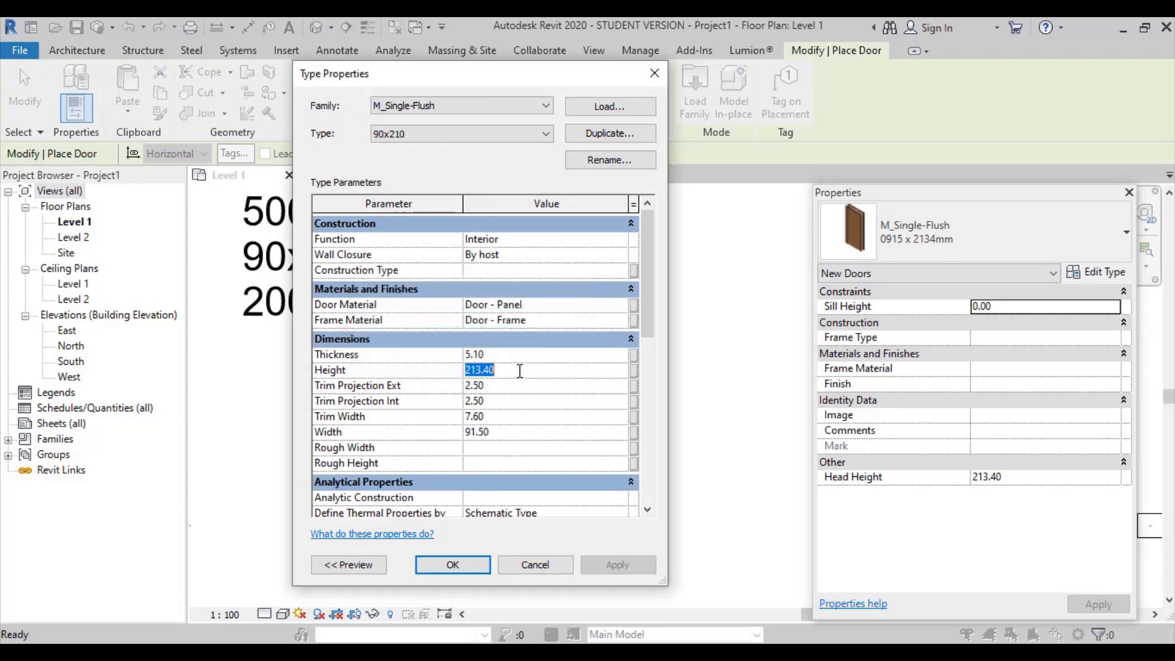
pyautogui.write('210')
pyautogui.click(513, 431)
pyautogui.write('90')
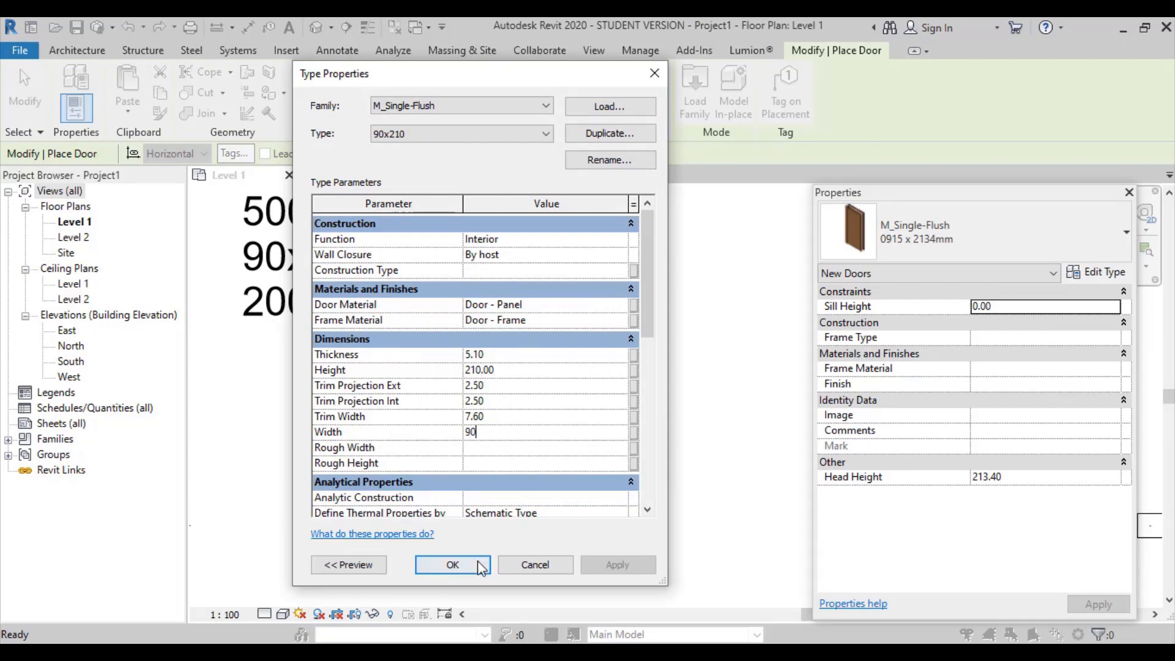
pyautogui.click(453, 565)
# Place the 90x210 door in the room's upper wall, about 90 from the left wall, swinging inward with its hinge on the left
pyautogui.scroll(3, 459, 445)
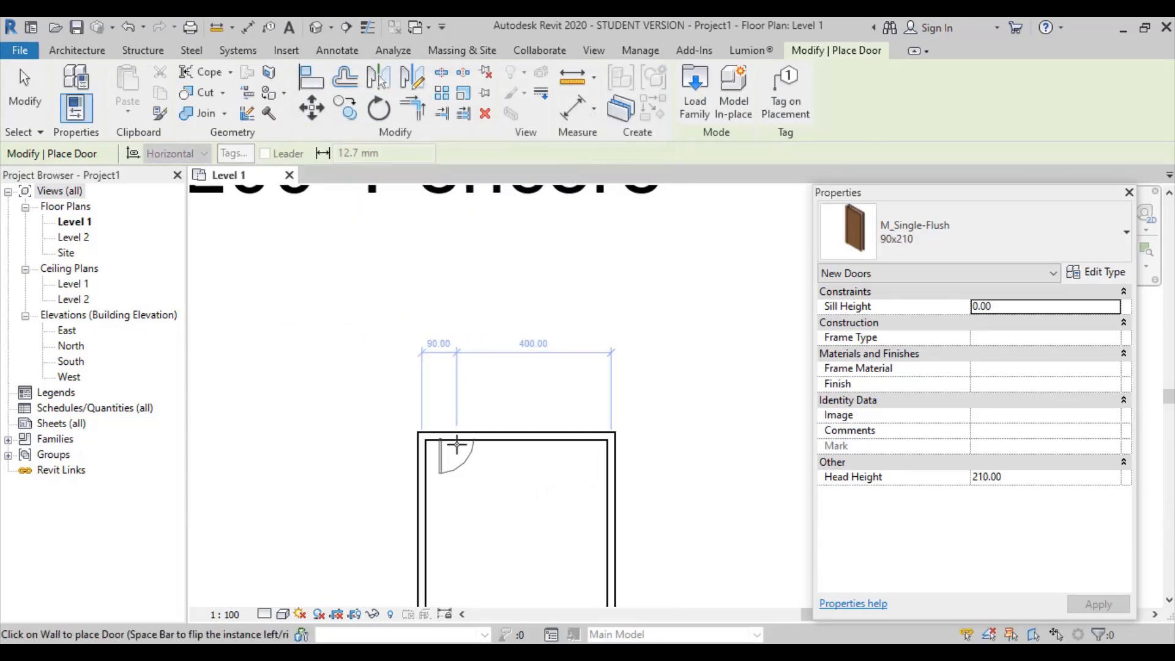
pyautogui.press('space')
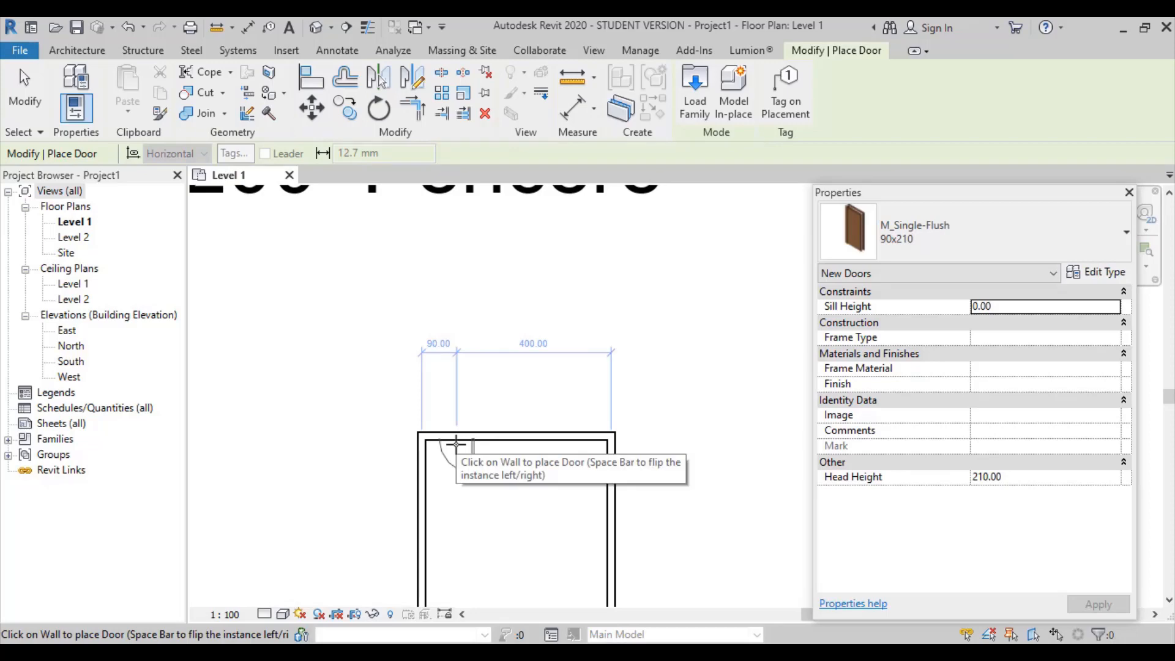
pyautogui.press('space')
pyautogui.scroll(-2, 490, 432)
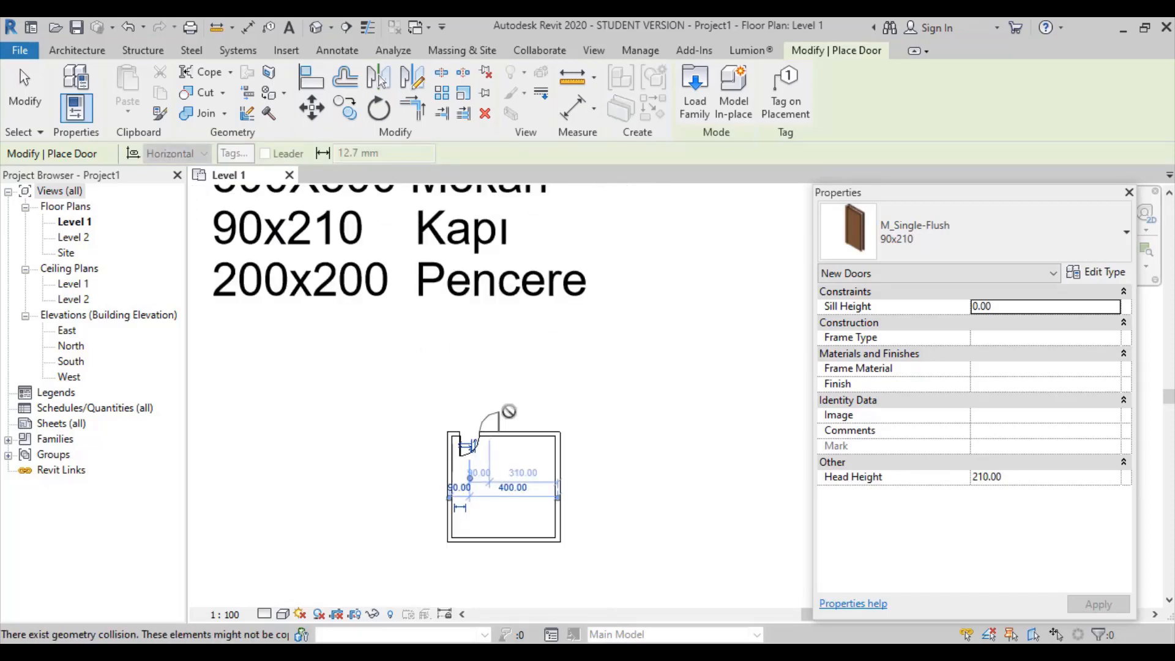
pyautogui.scroll(-2, 508, 411)
pyautogui.press('Escape')
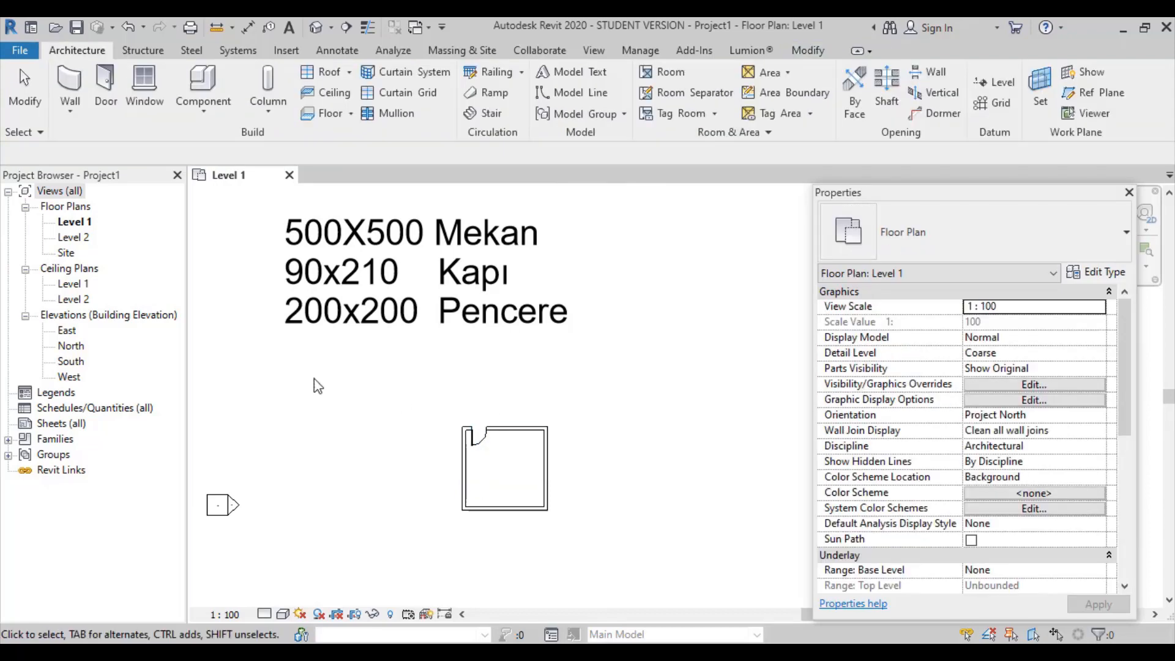
# Start a window and duplicate the M_Fixed 0915 x 1830mm type under the name 200x200
pyautogui.click(140, 81)
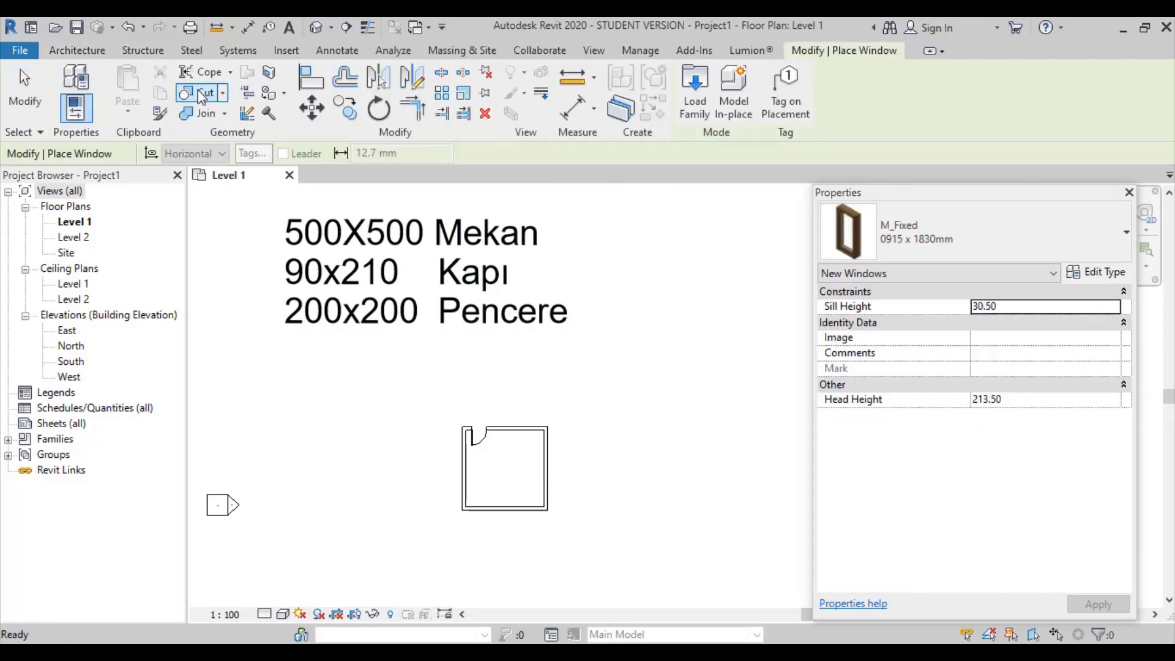
pyautogui.click(1088, 273)
pyautogui.click(614, 132)
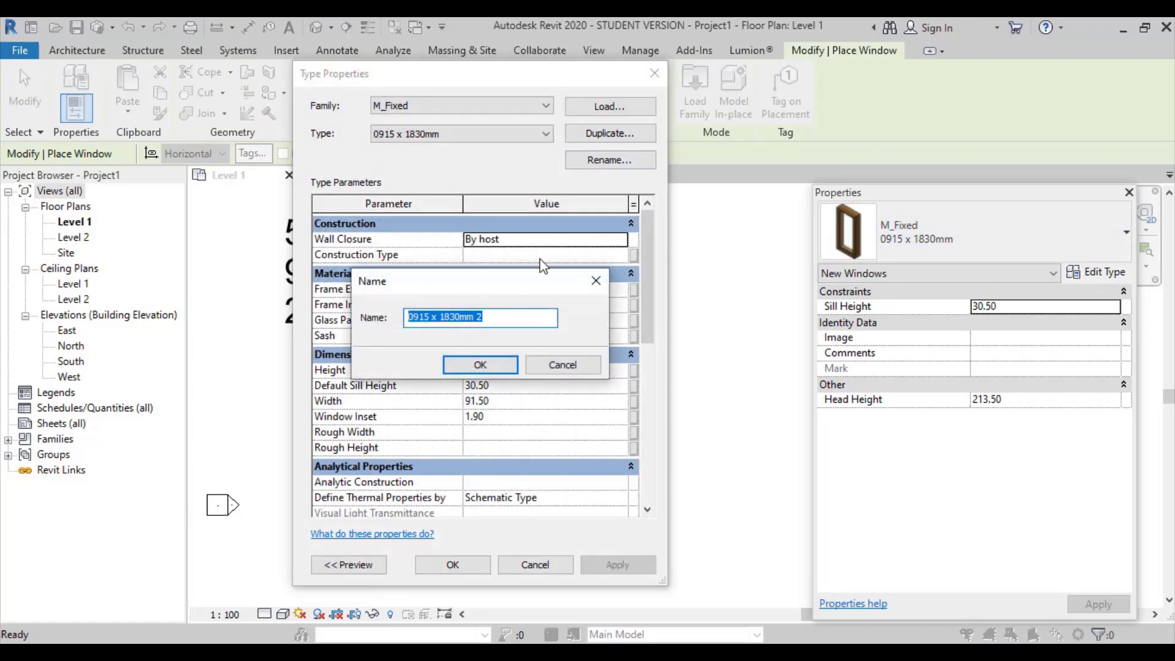
pyautogui.write('200x')
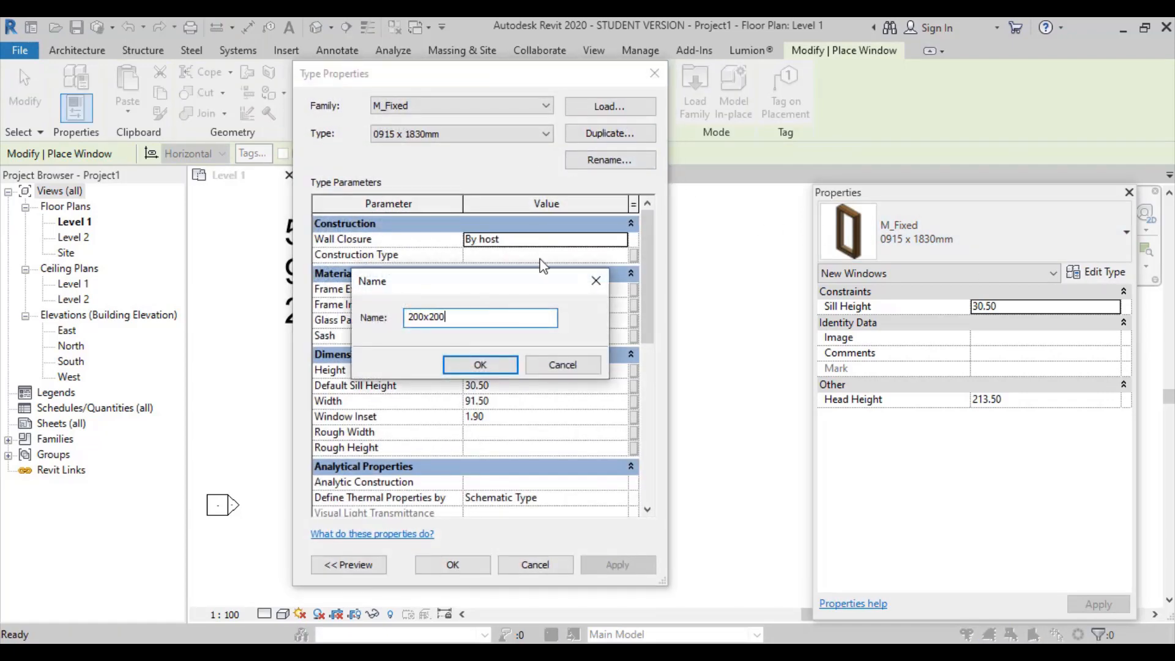
pyautogui.write('200')
pyautogui.press('Return')
# Set the new window type's height and width both to 200, and accept the type properties
pyautogui.click(540, 370)
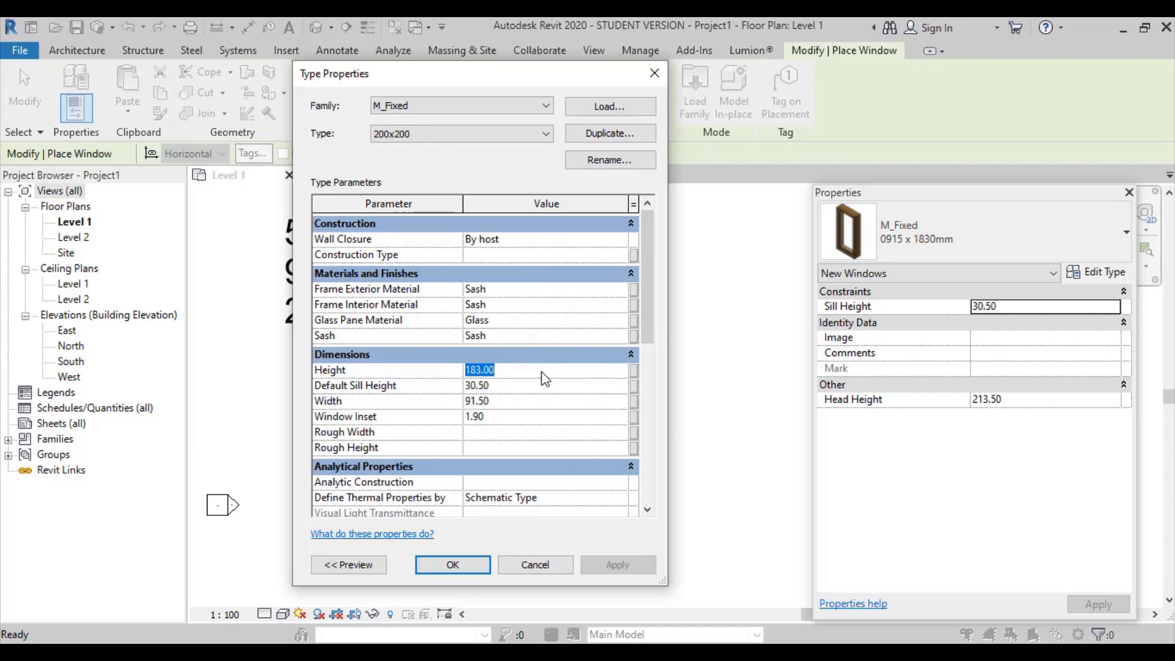
pyautogui.write('200')
pyautogui.click(523, 400)
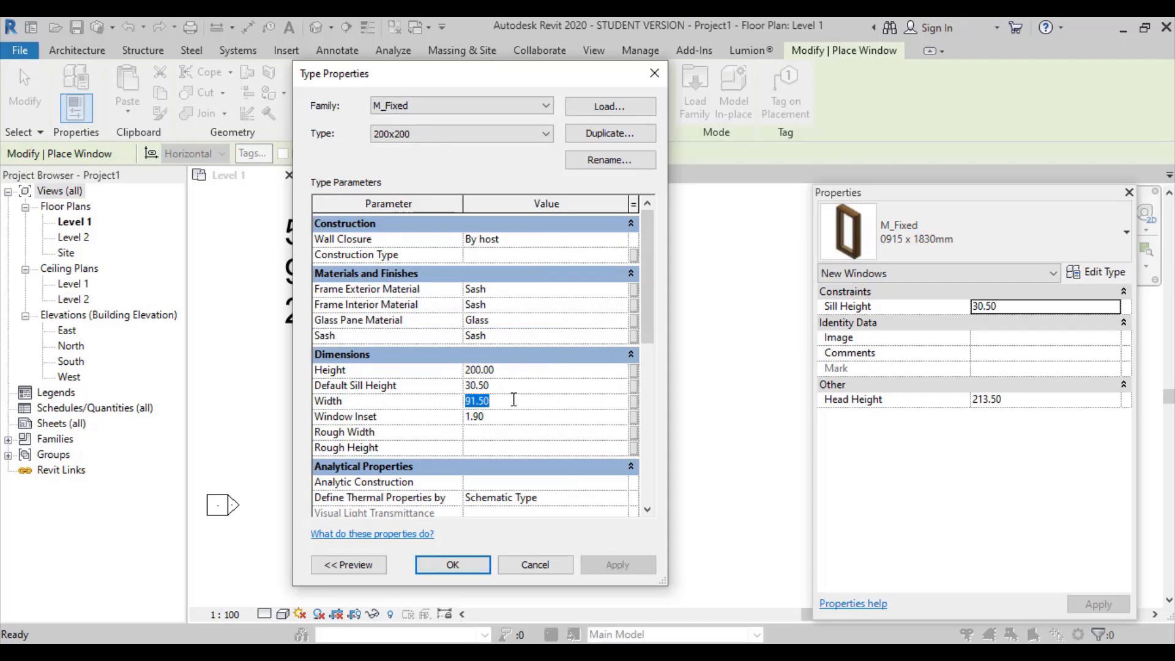
pyautogui.write('200')
pyautogui.click(453, 564)
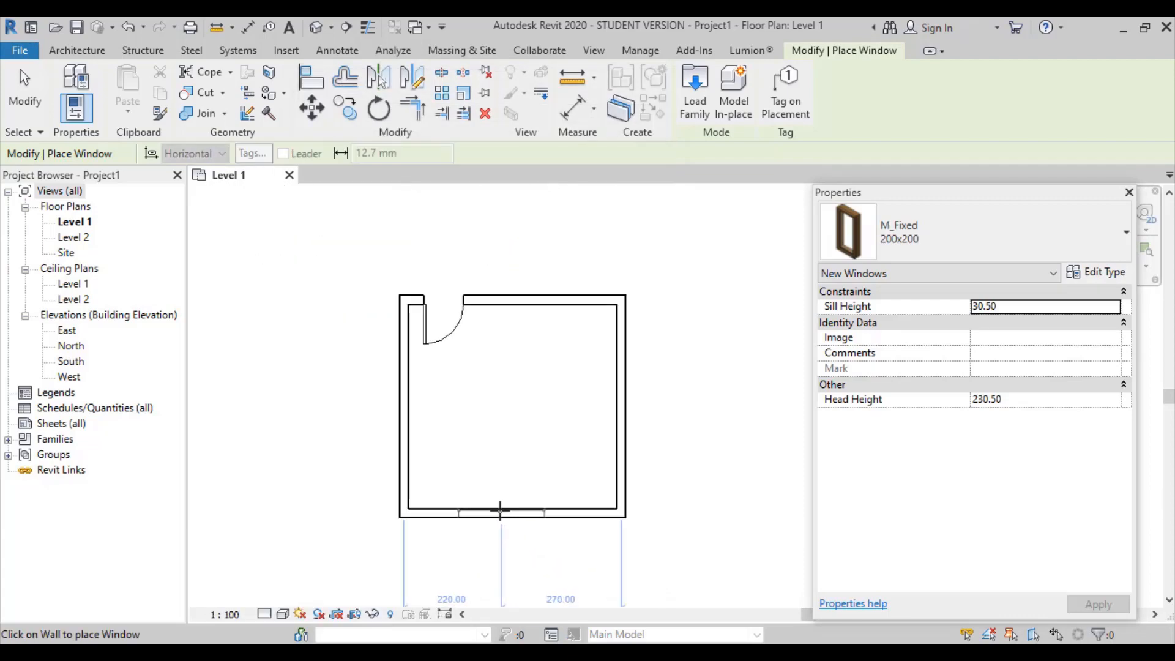
# Place the 200x200 window at the middle of the room's lower wall
pyautogui.scroll(3, 500, 509)
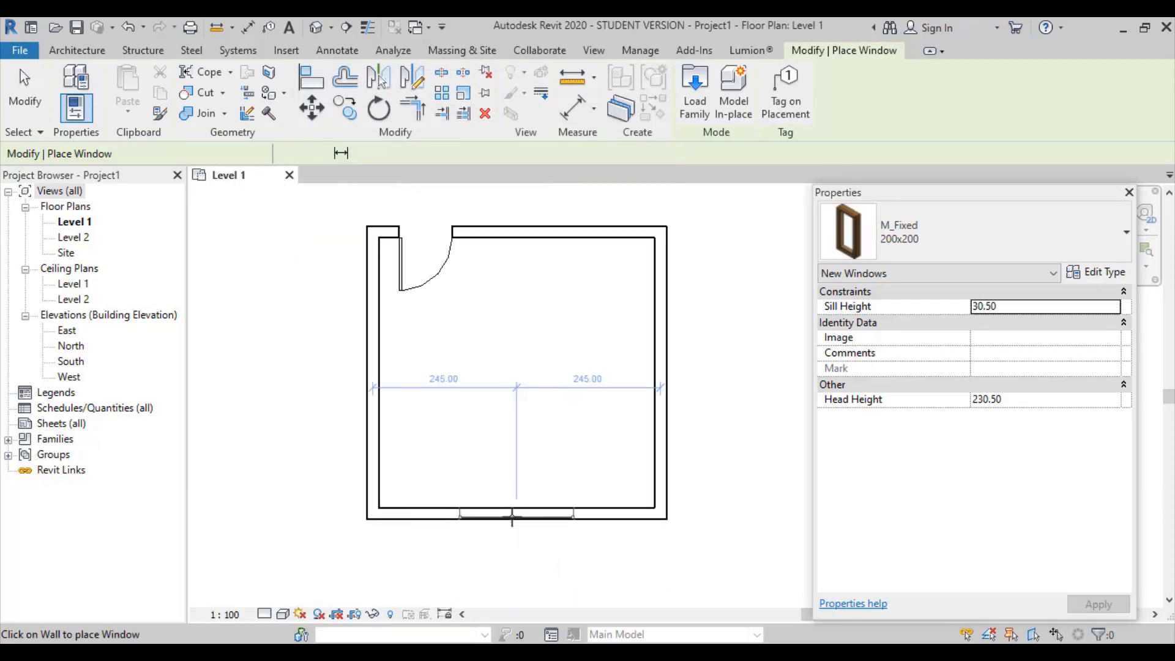
pyautogui.click(512, 519)
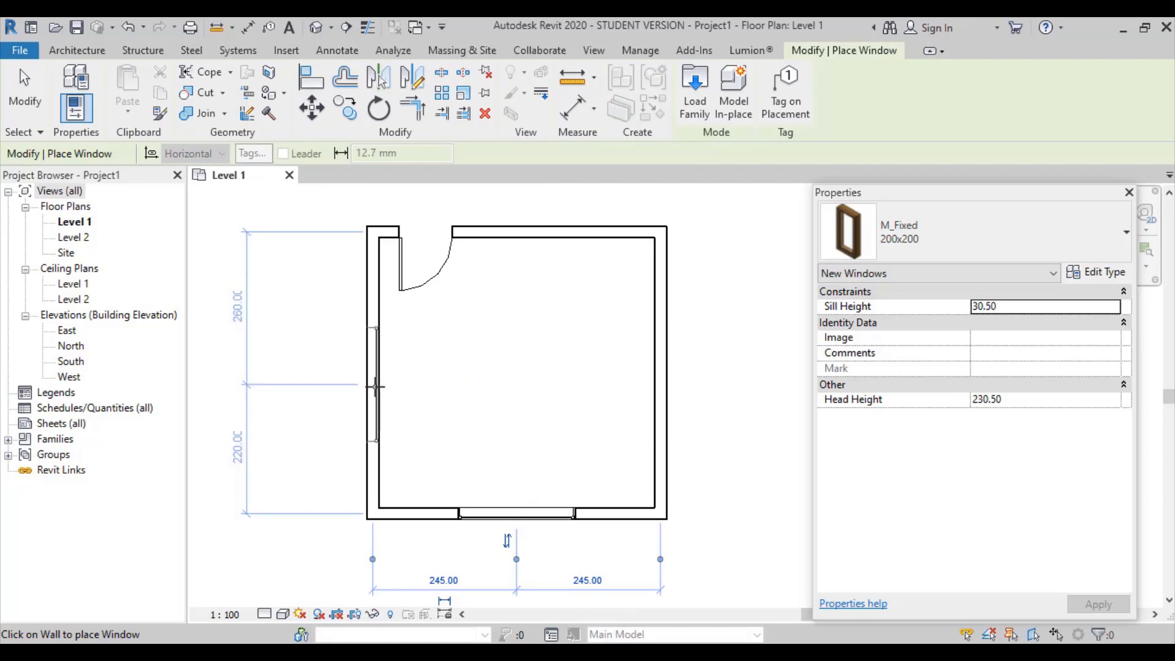
pyautogui.scroll(-2, 521, 324)
pyautogui.scroll(-4, 520, 325)
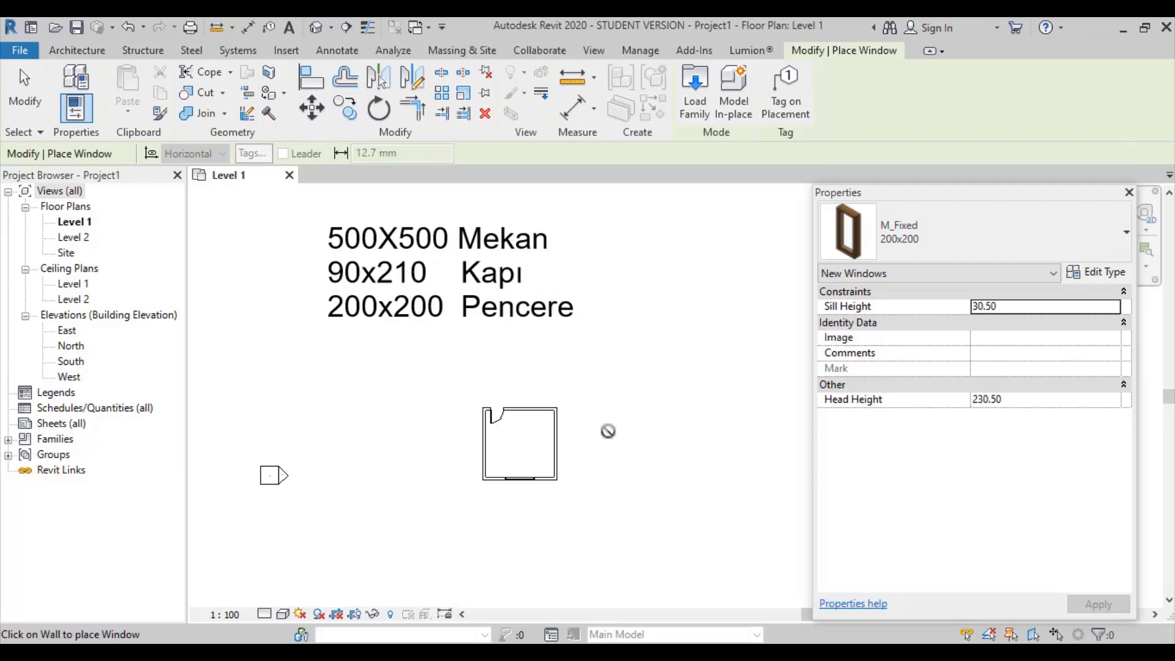
pyautogui.press('d')
pyautogui.press('r')
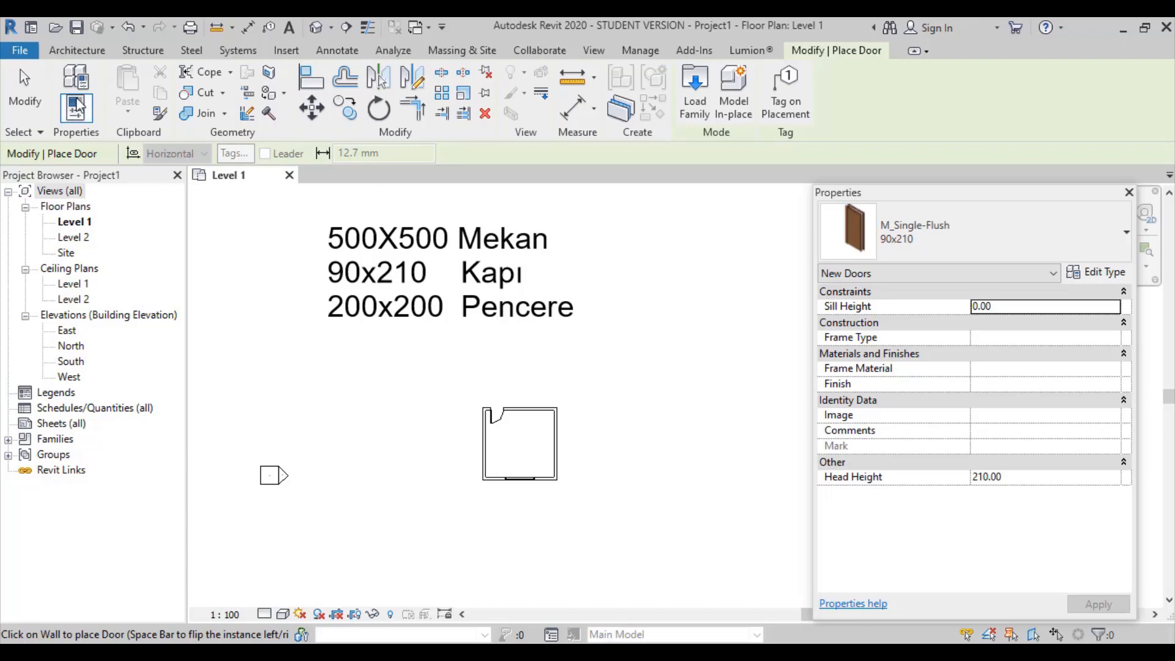
pyautogui.click(79, 51)
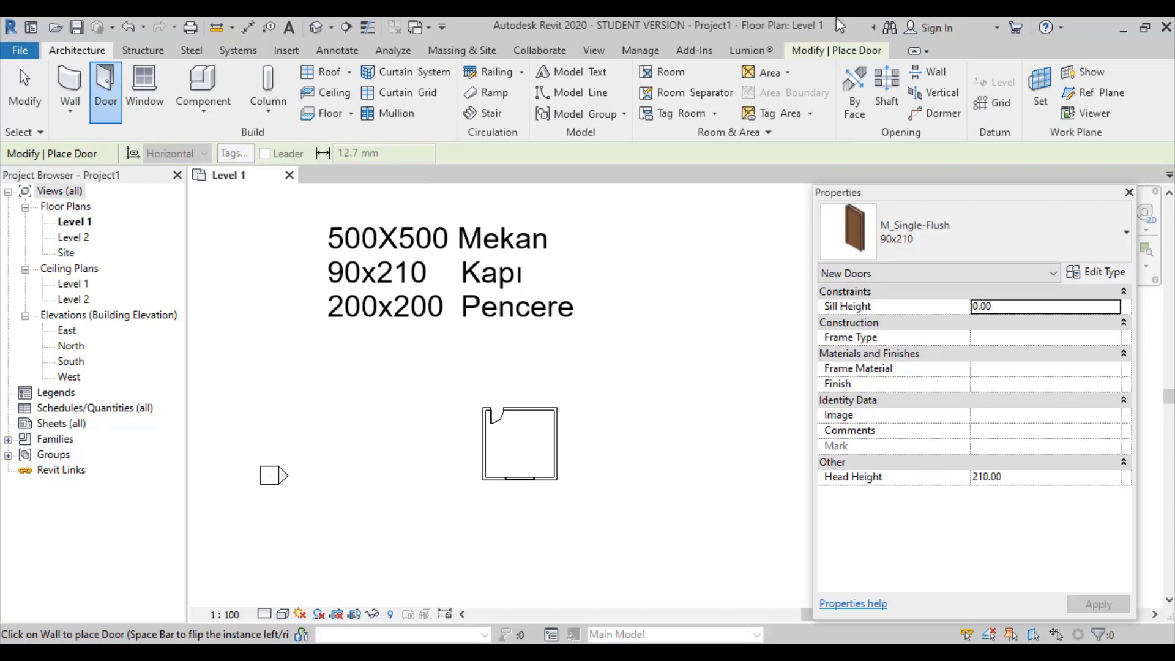
pyautogui.click(833, 52)
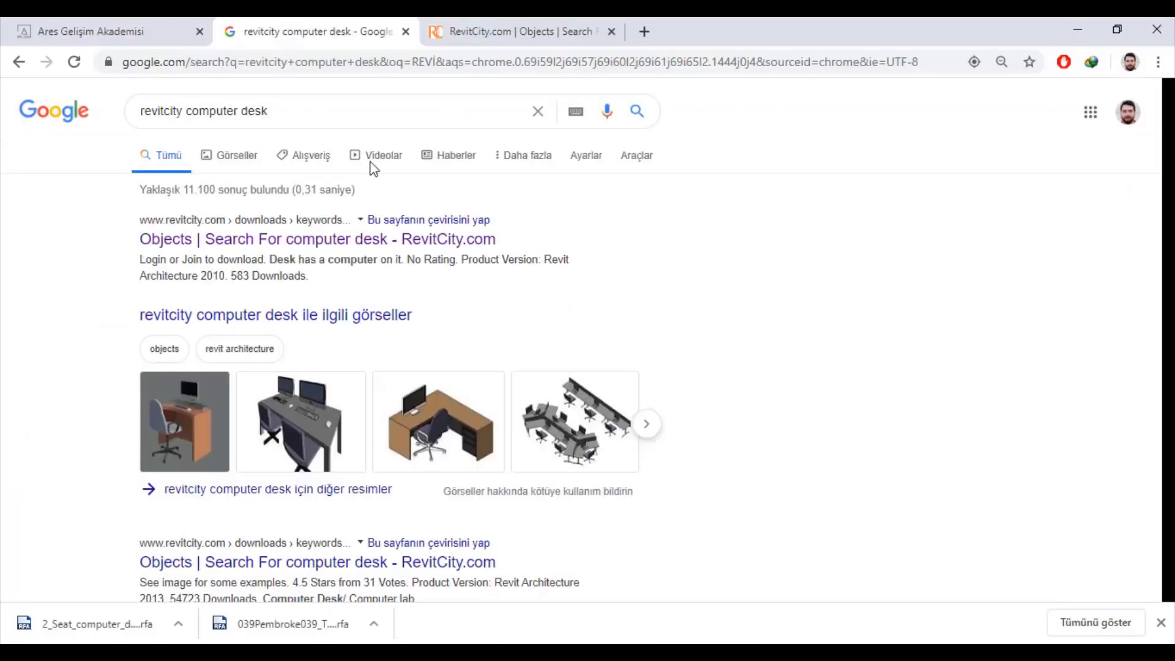
# Review the Google search wording "revitcity computer desk" in the browser and bring up RevitCity's computer desk object listing
pyautogui.doubleClick(169, 110)
pyautogui.click(367, 110)
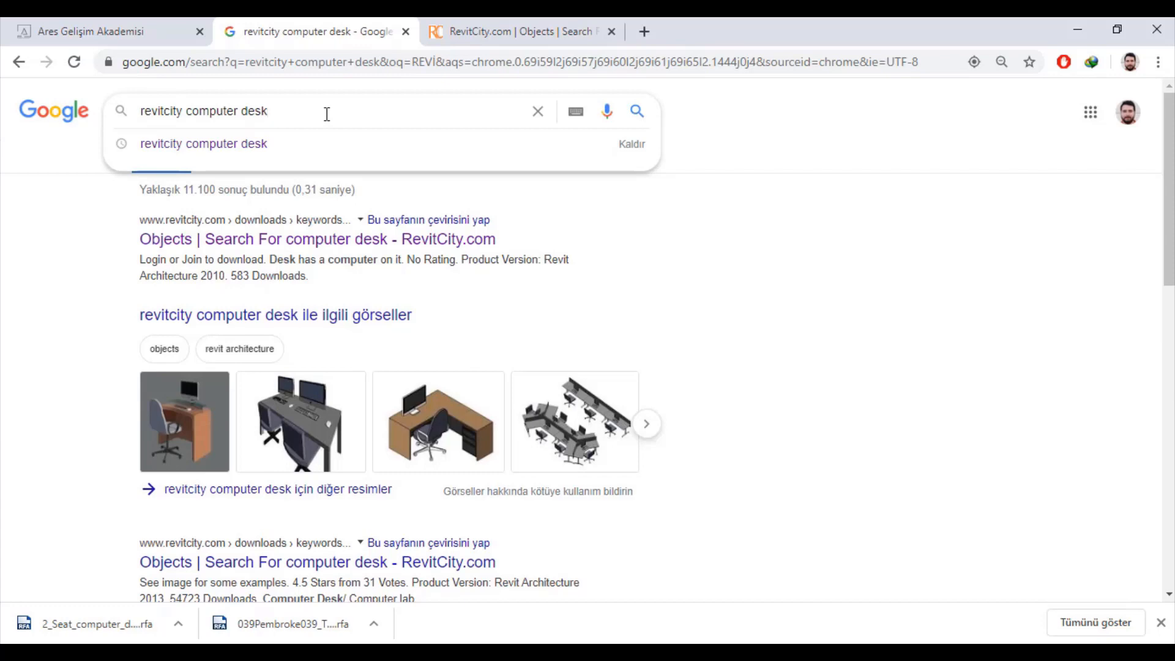
pyautogui.moveTo(269, 113); pyautogui.dragTo(186, 113)
pyautogui.click(289, 112)
pyautogui.moveTo(279, 112); pyautogui.dragTo(198, 112)
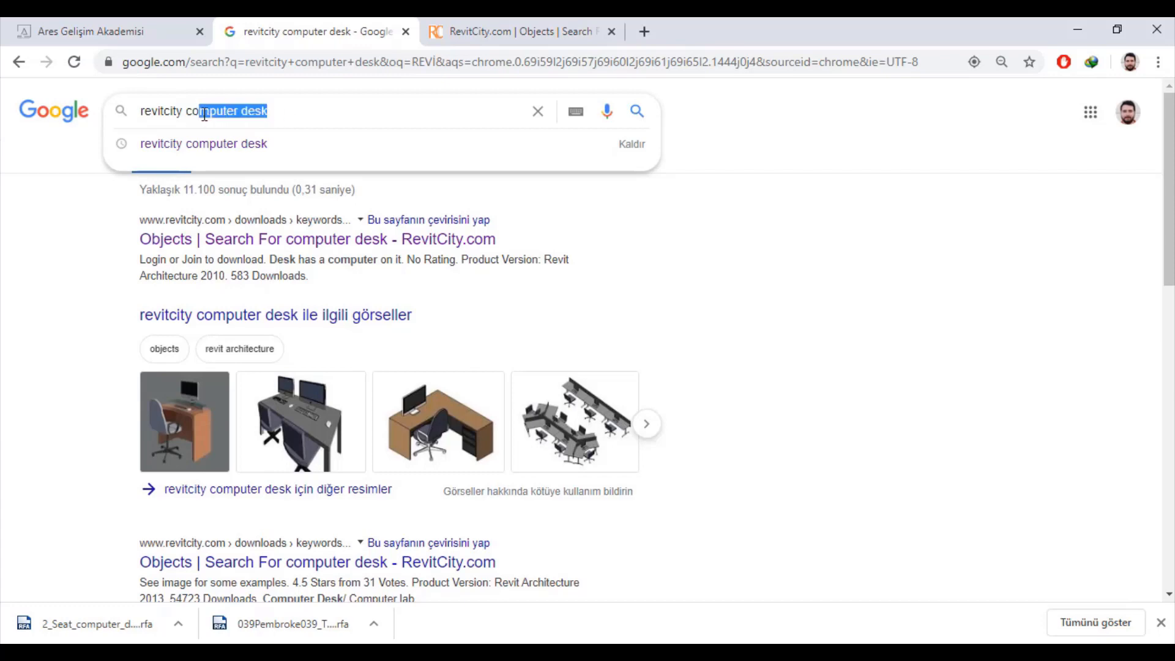
pyautogui.click(324, 109)
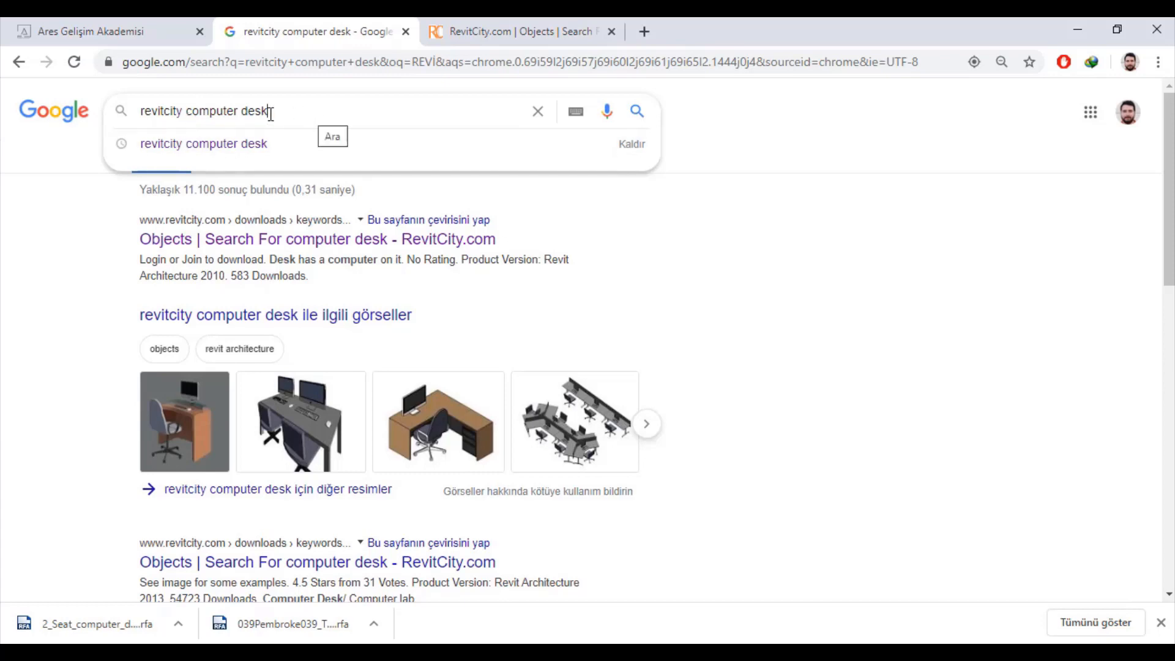
pyautogui.moveTo(285, 109); pyautogui.dragTo(156, 114)
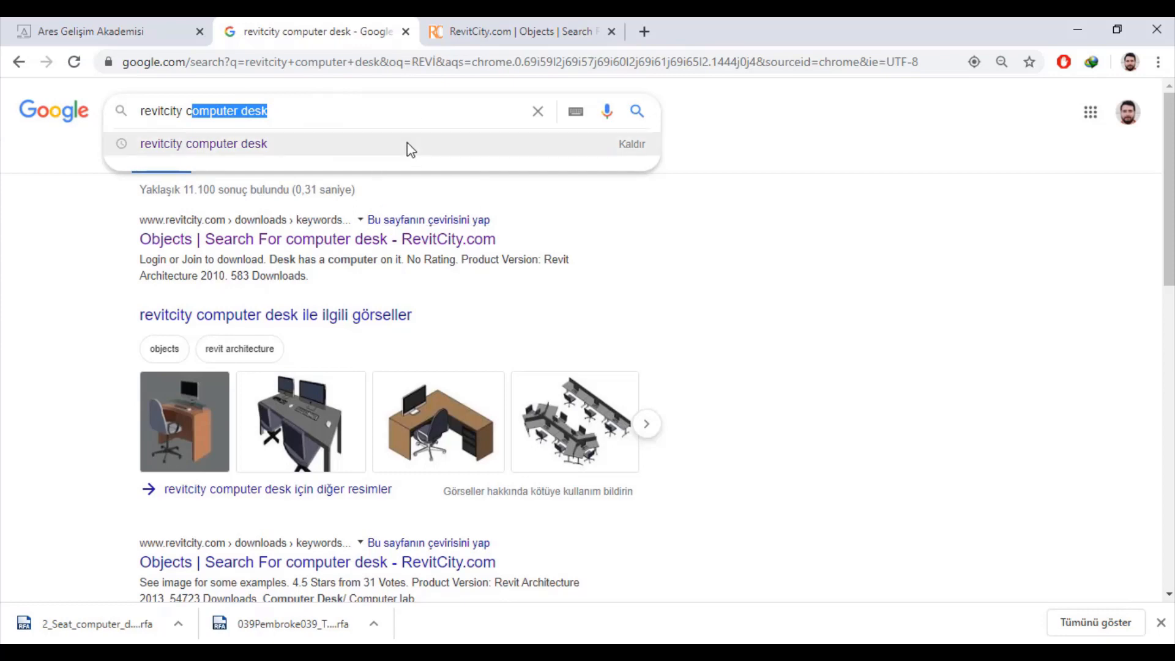
pyautogui.click(480, 38)
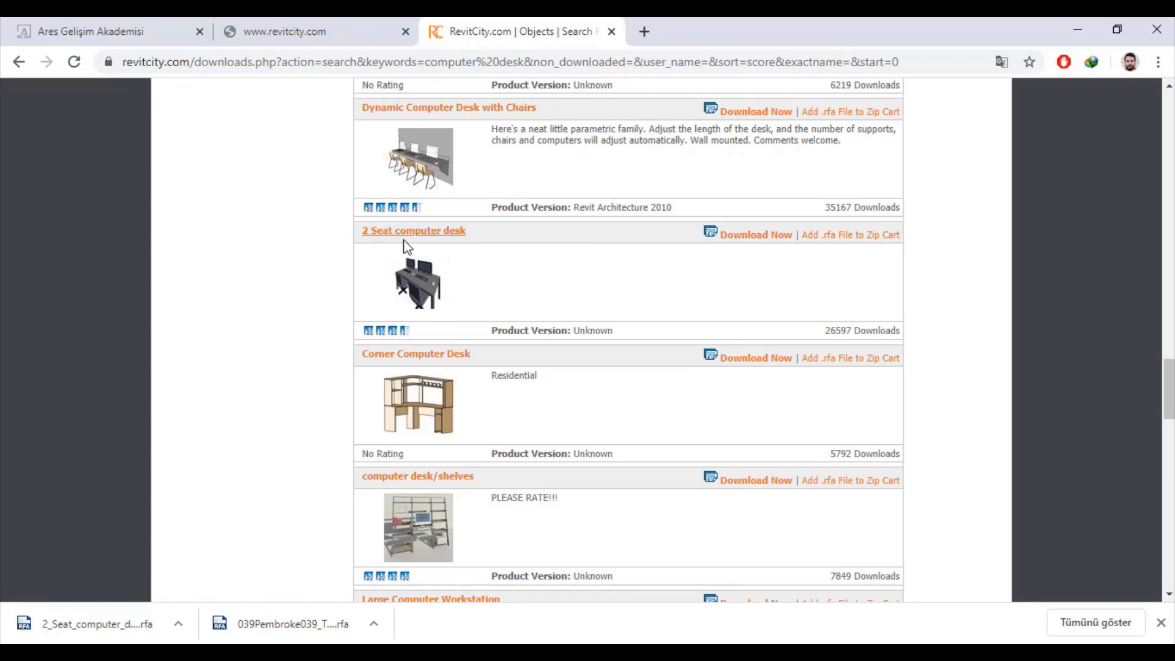
# Load the downloaded 2_Seat_computer_desk family file into the Revit project and leave the door placement command
pyautogui.moveTo(108, 623); pyautogui.dragTo(616, 413)
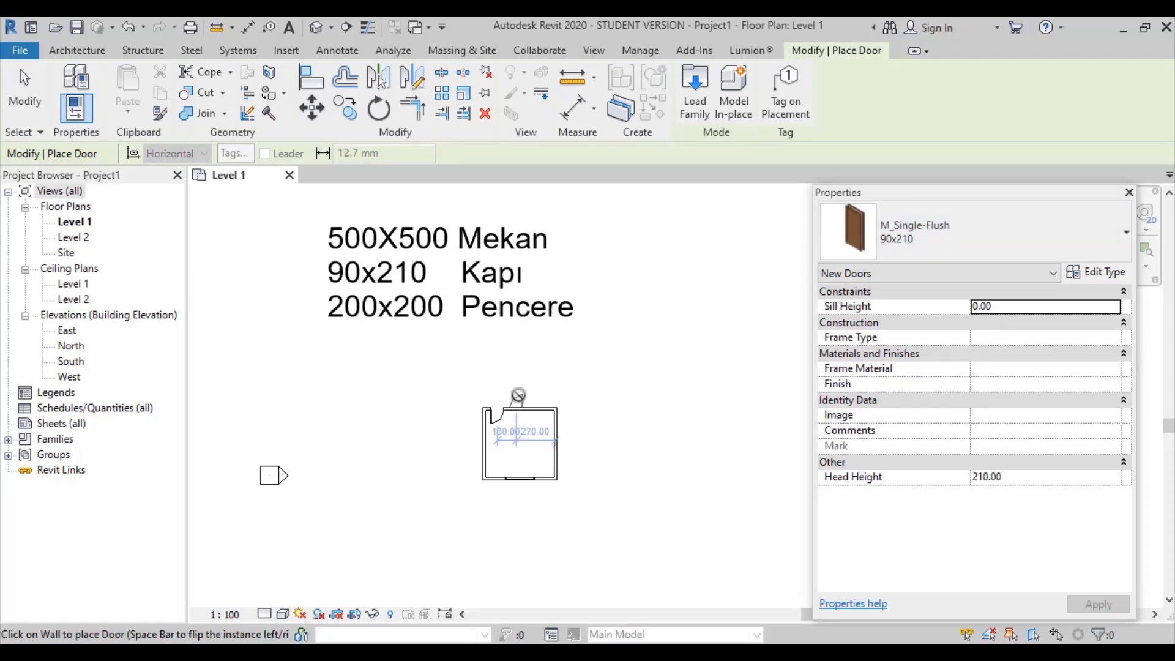
pyautogui.press('Escape')
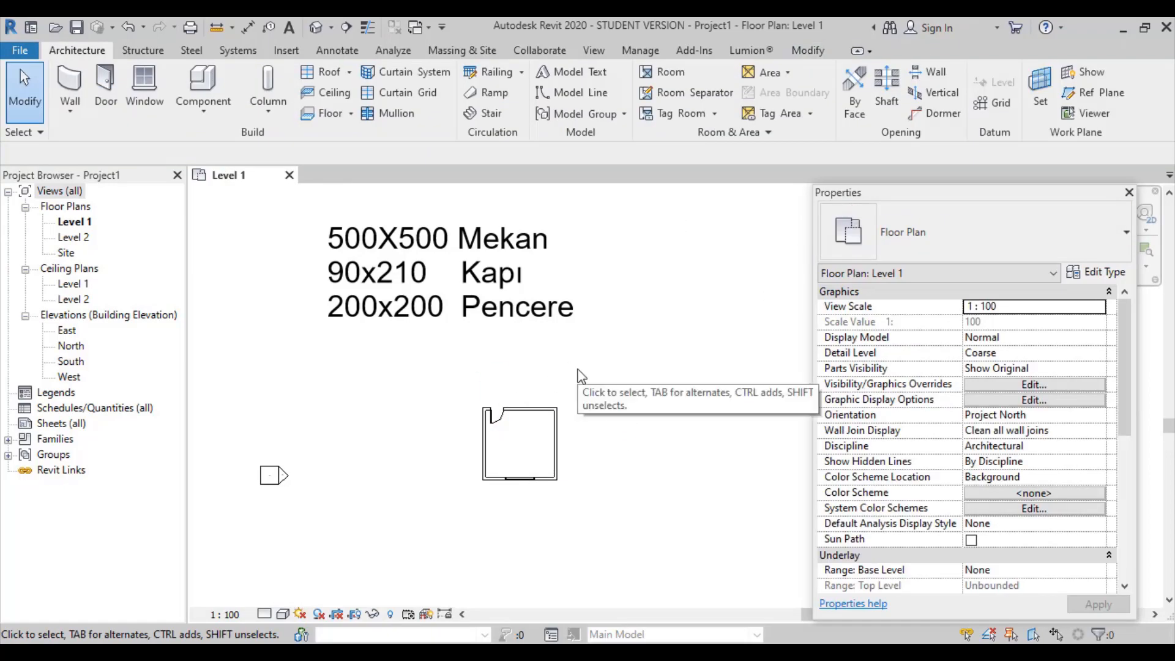
# Place one 2_Seat_computer_desk_11571 component in the empty area to the right of the room on Level 1
pyautogui.click(203, 86)
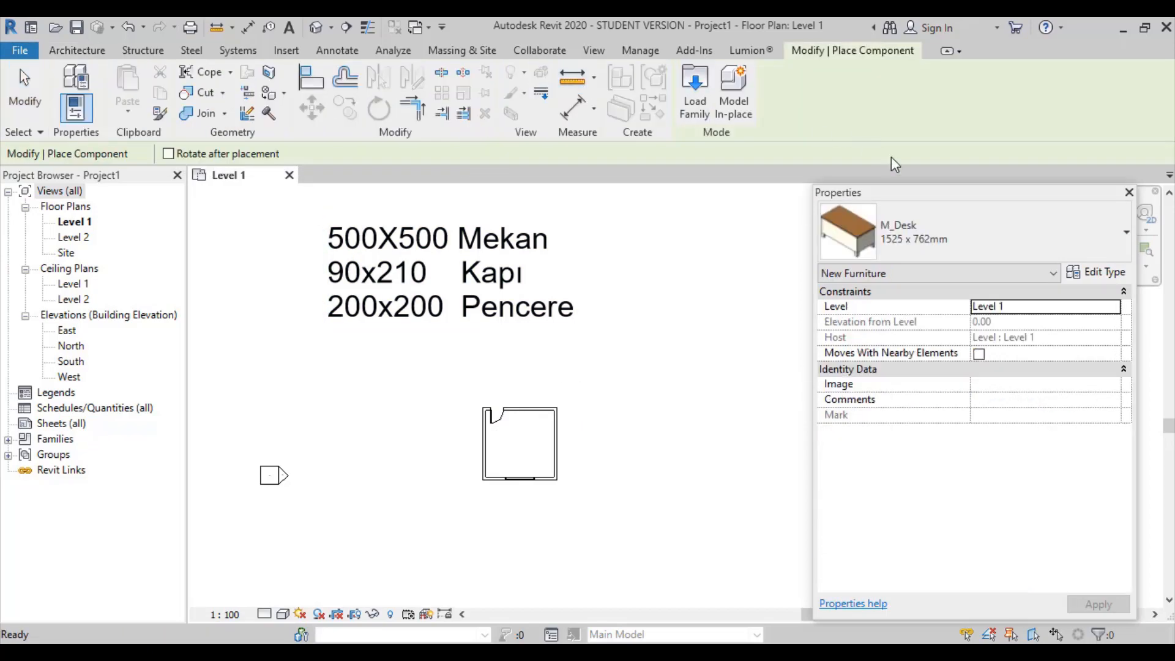
pyautogui.click(930, 238)
pyautogui.scroll(-4, 939, 371)
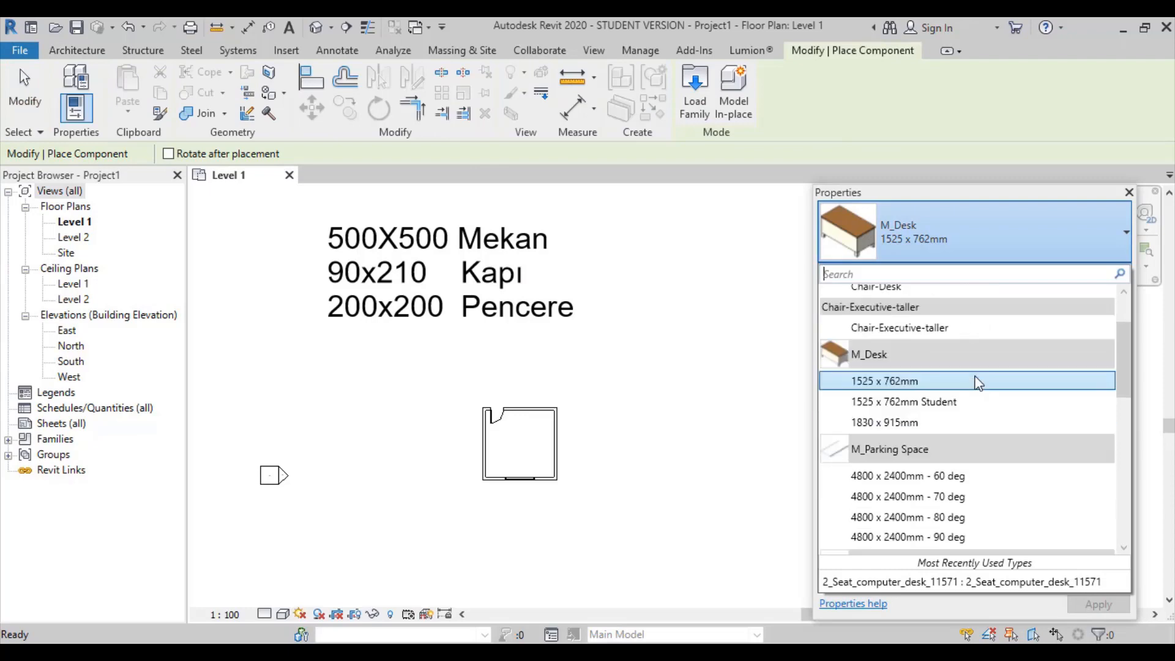
pyautogui.scroll(3, 978, 382)
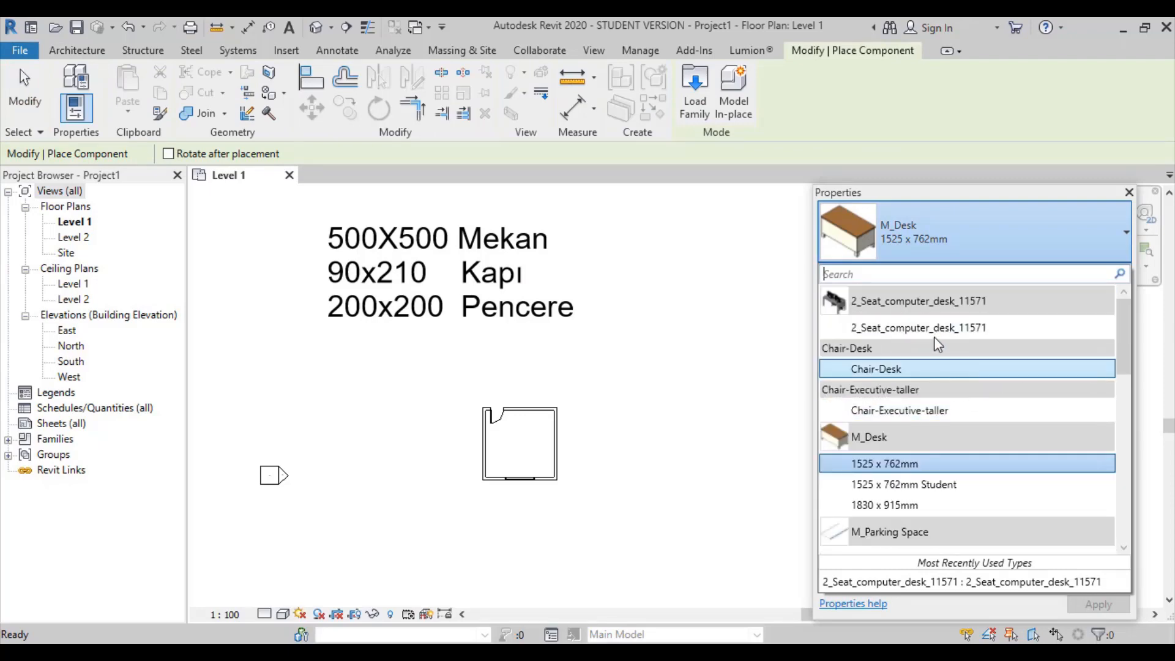
pyautogui.moveTo(935, 336)
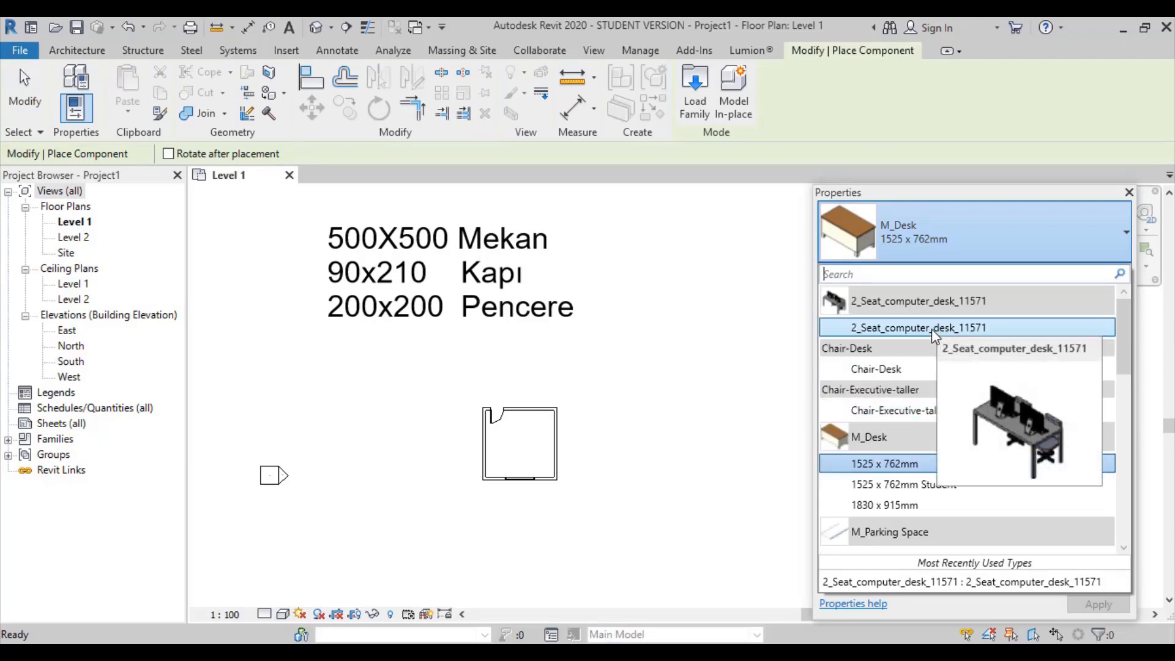
pyautogui.click(933, 333)
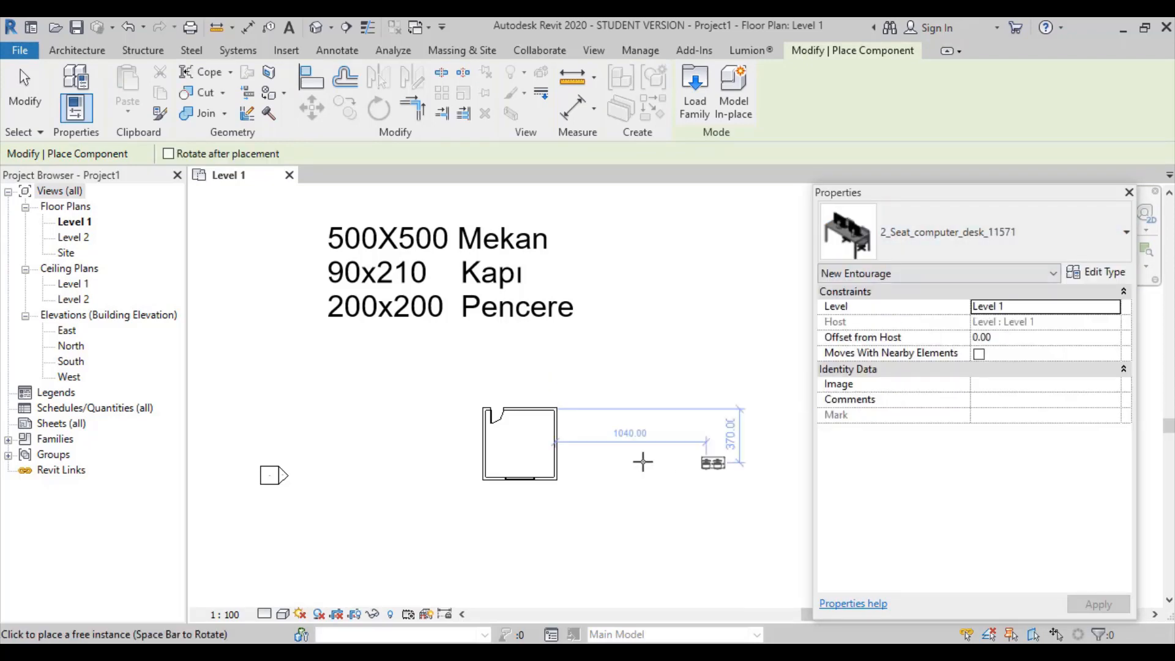
pyautogui.scroll(2, 609, 402)
pyautogui.scroll(3, 612, 404)
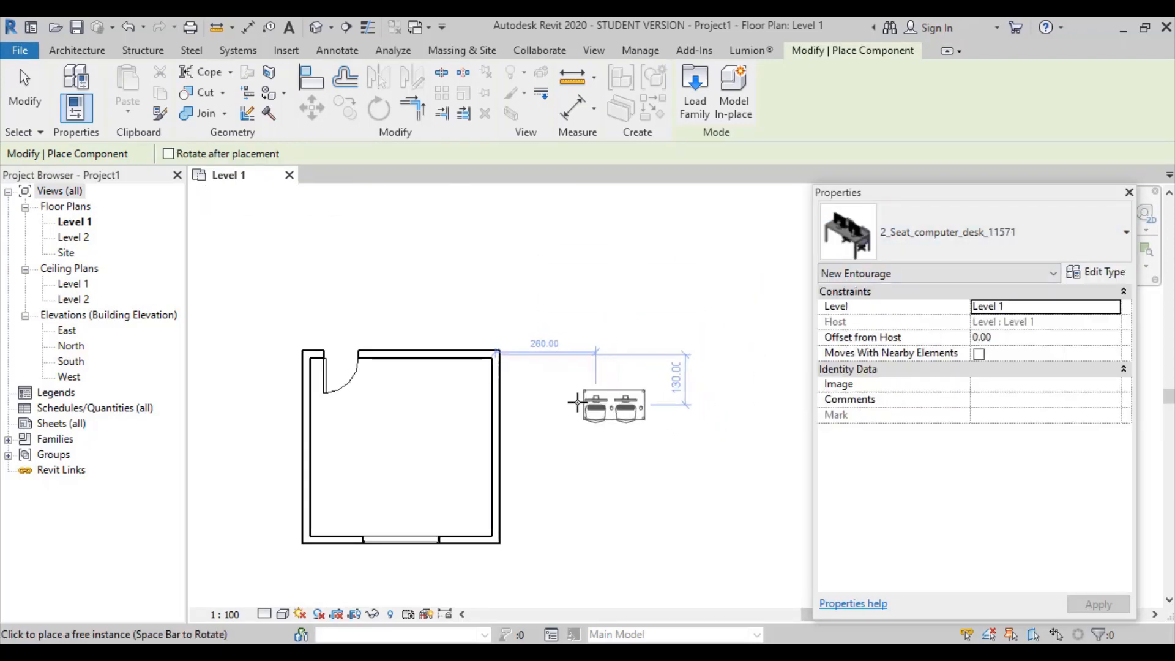
pyautogui.scroll(-2, 605, 444)
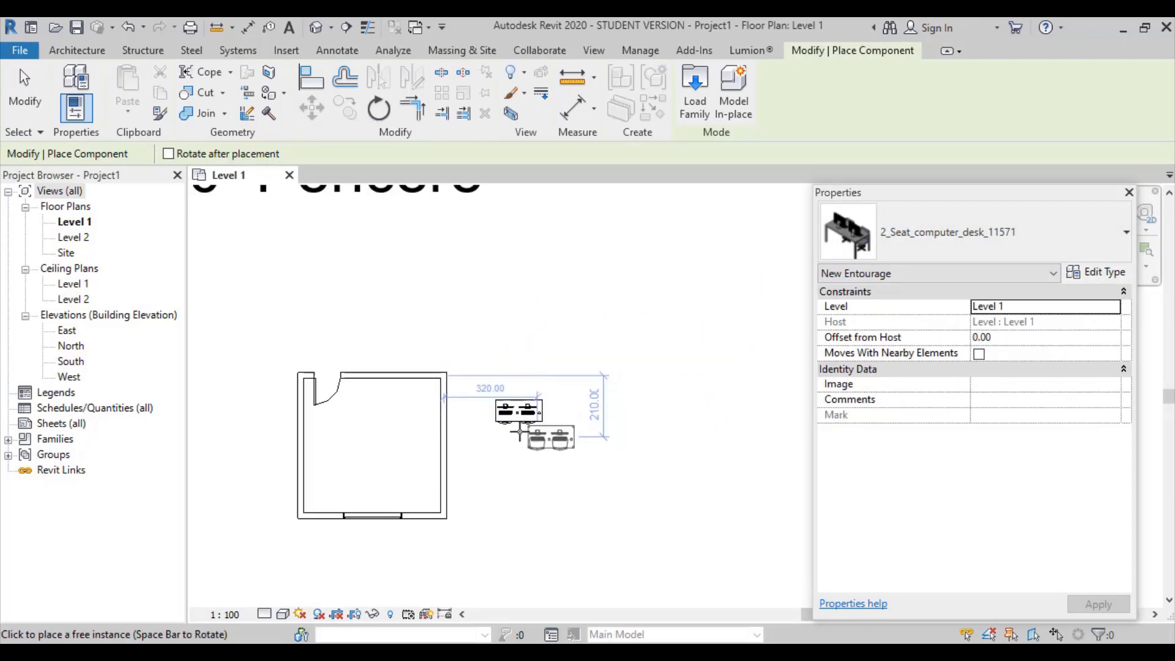
pyautogui.press('Escape')
pyautogui.press('Escape')
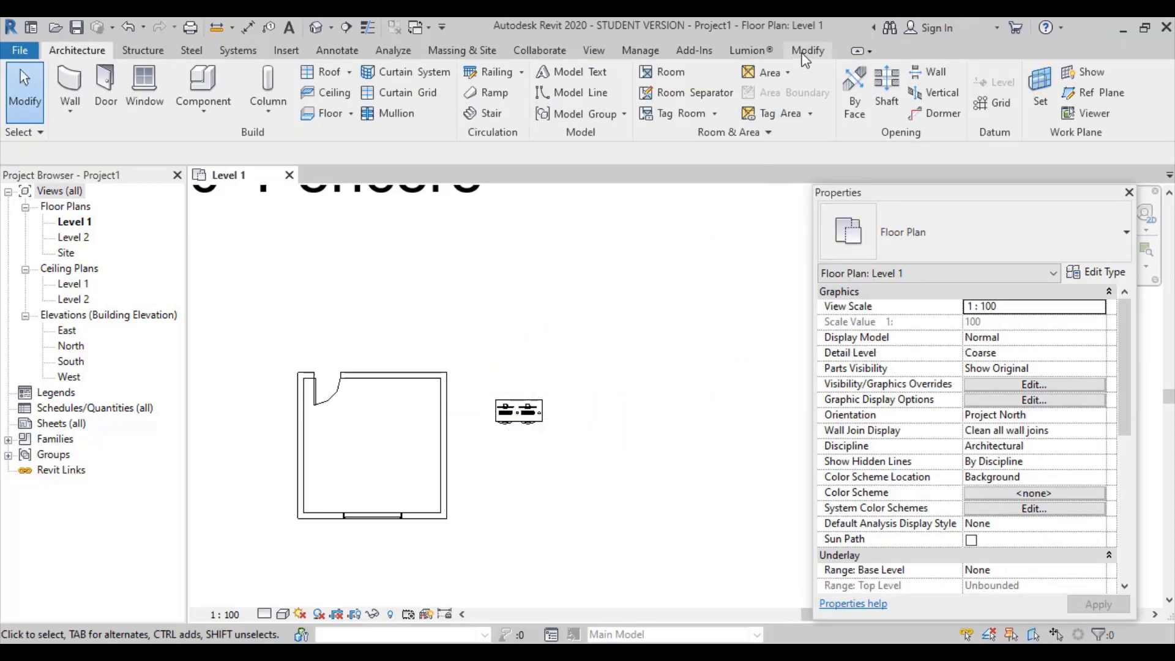
# Move the computer desk straight up by about 520, using its lower-right corner as the start point
pyautogui.click(808, 50)
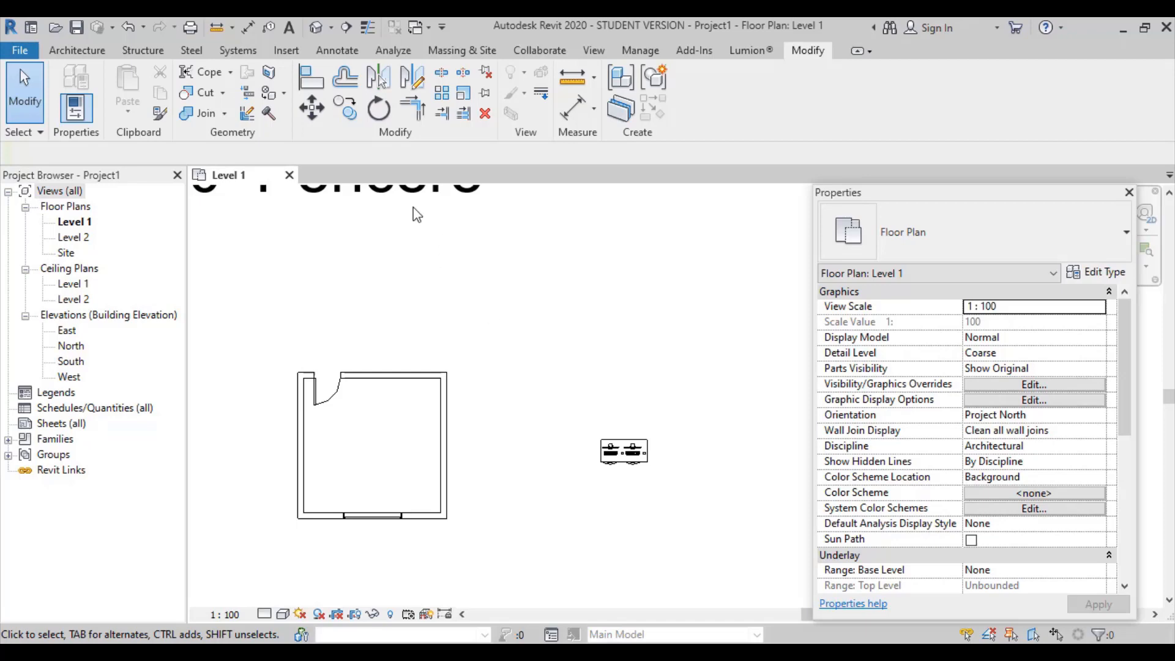
pyautogui.click(311, 108)
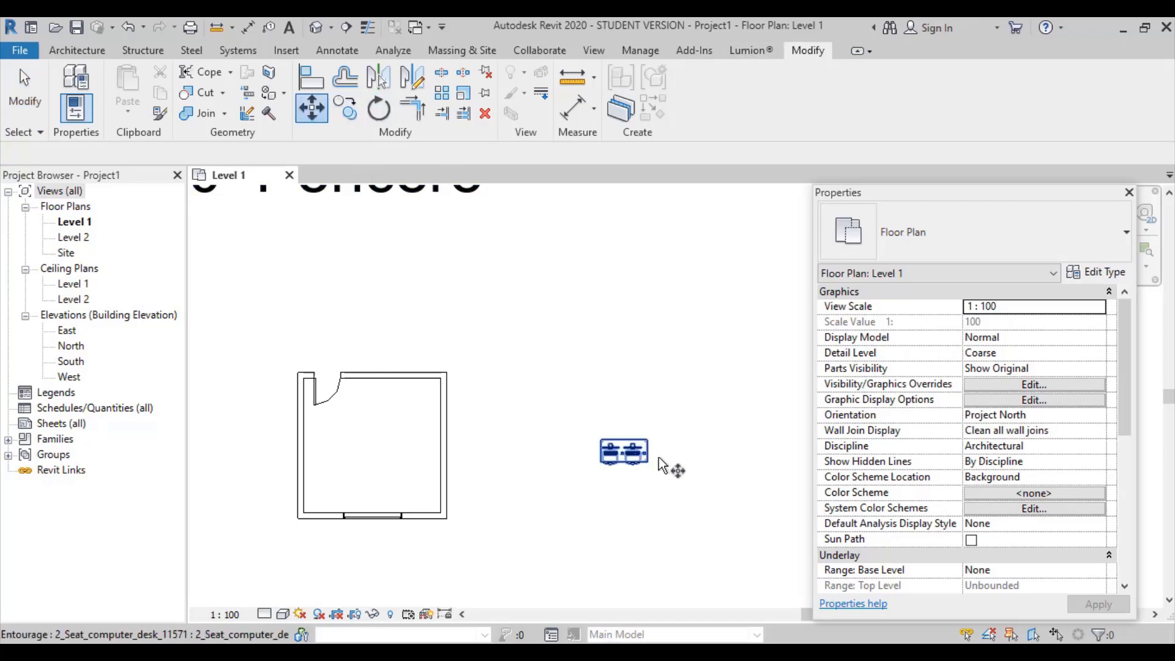
pyautogui.moveTo(671, 486); pyautogui.dragTo(597, 431)
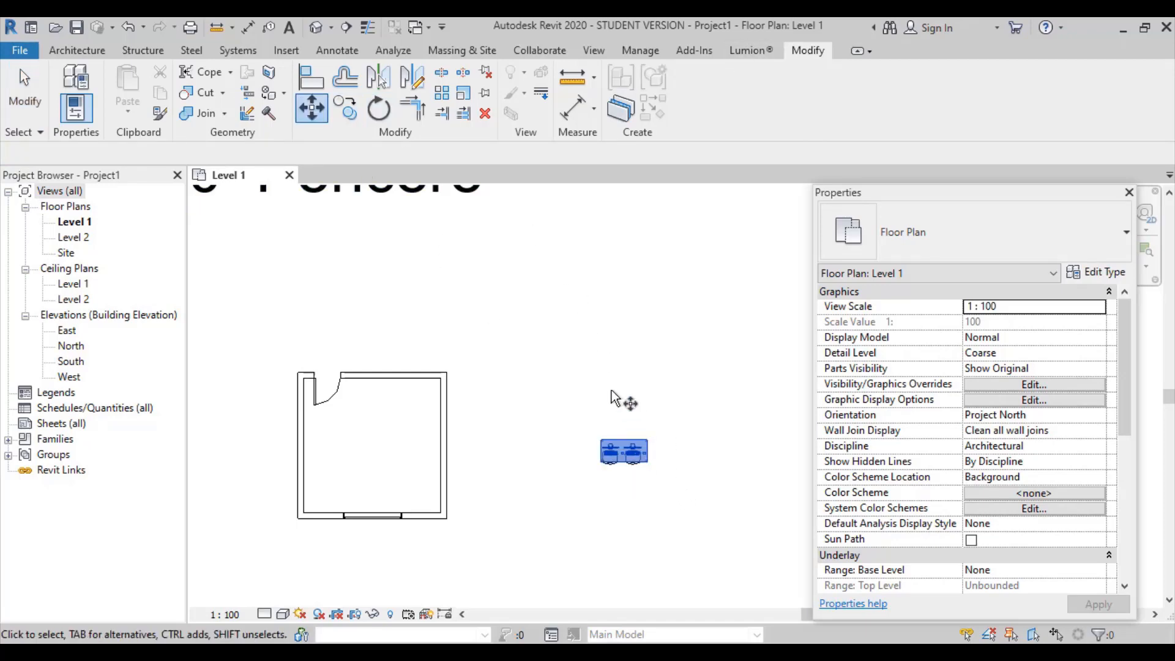
pyautogui.press('Return')
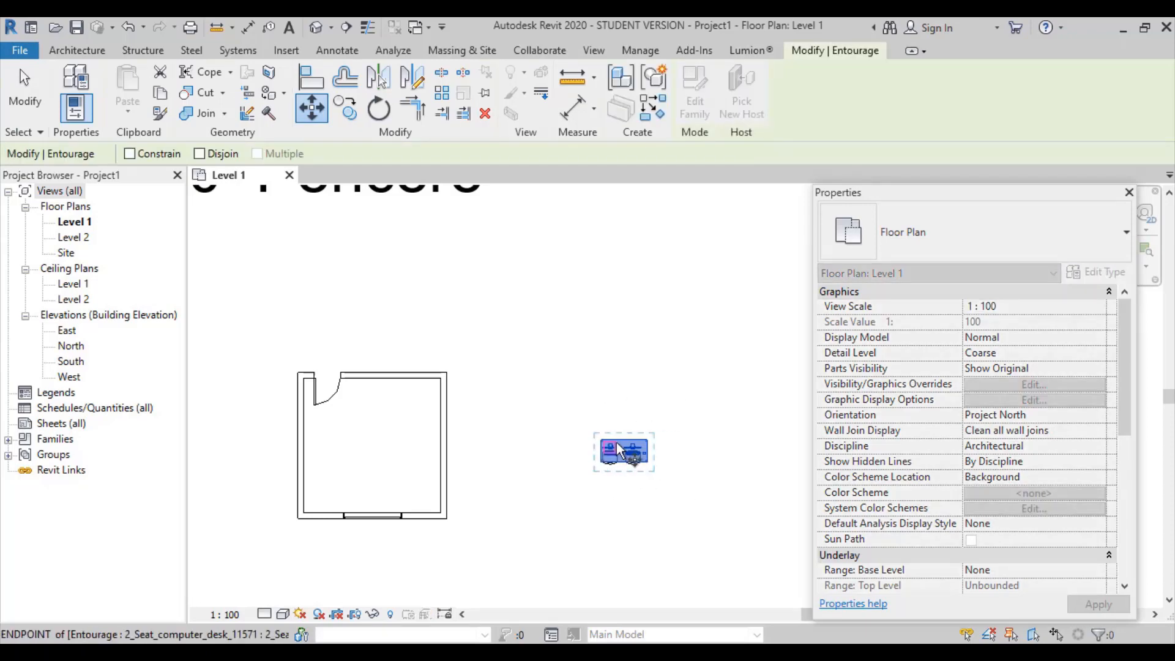
pyautogui.click(647, 462)
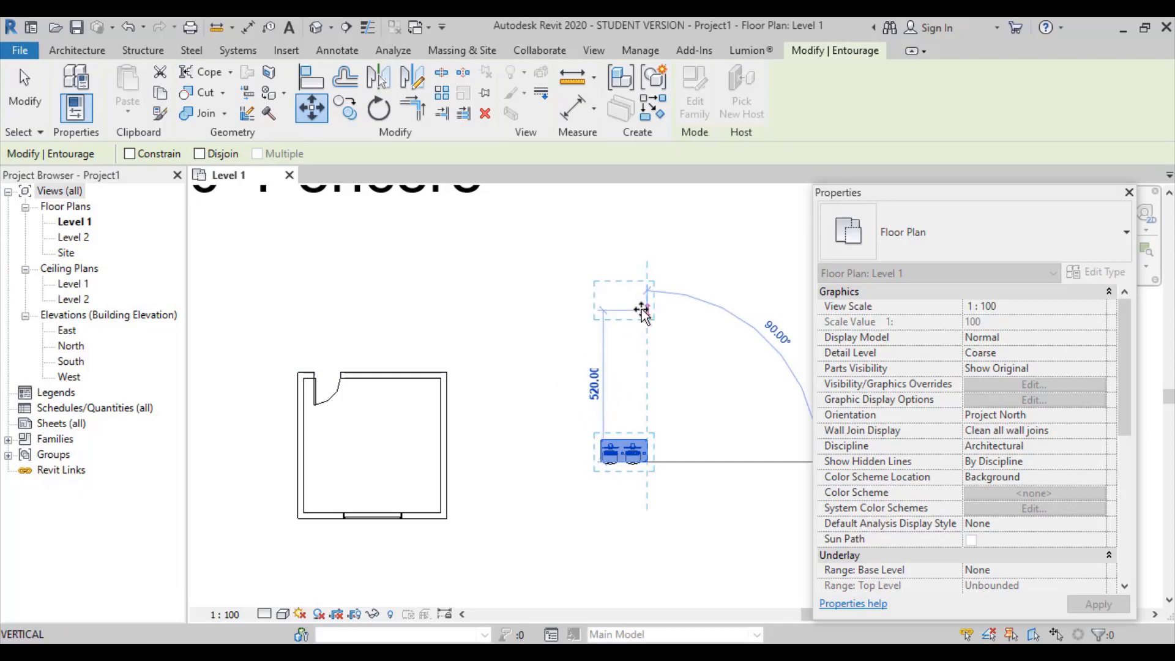
pyautogui.click(645, 310)
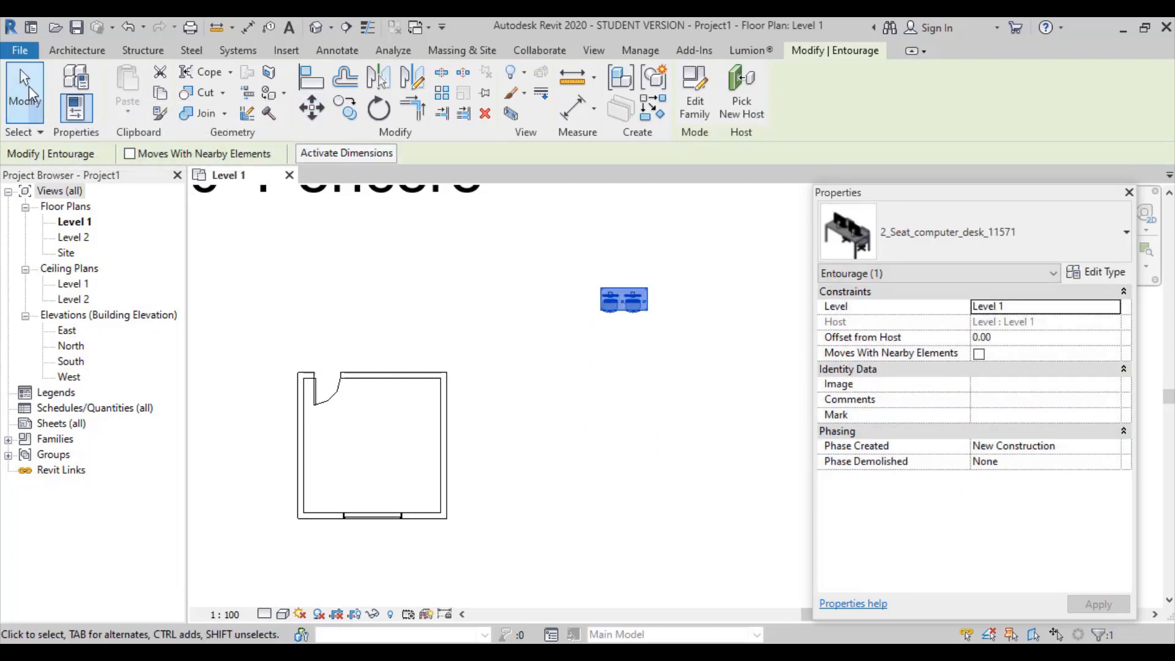
pyautogui.click(28, 85)
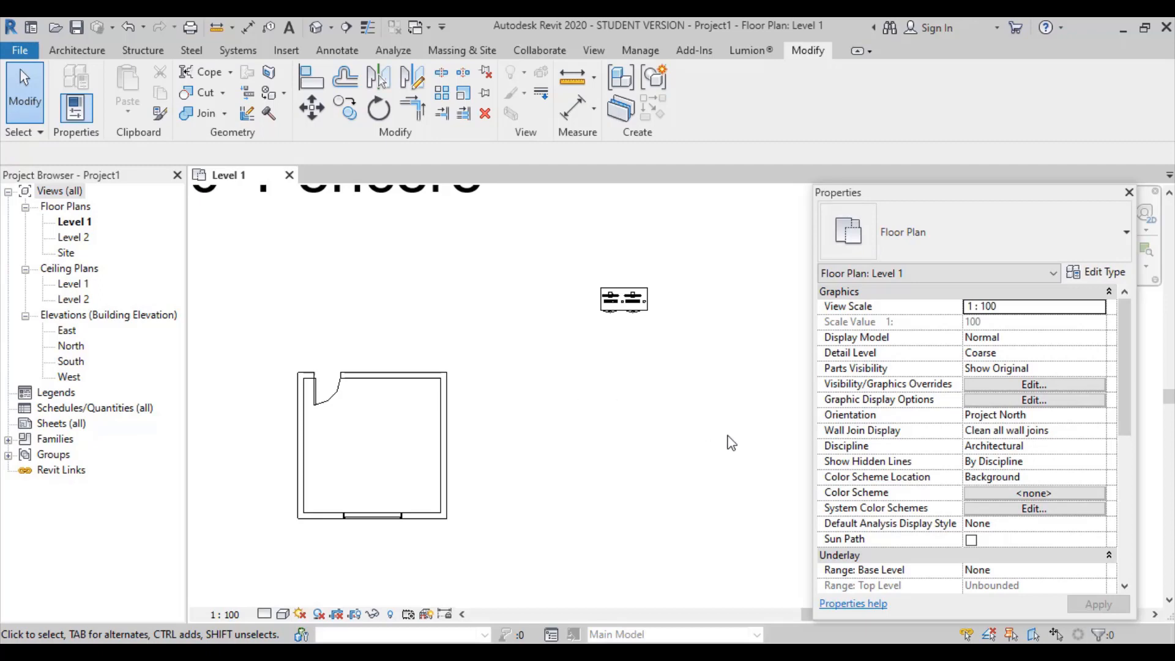
# Move the computer desk down and left to a free spot beside the lower part of the room's right wall
pyautogui.moveTo(731, 443); pyautogui.dragTo(607, 257)
pyautogui.press('m')
pyautogui.press('v')
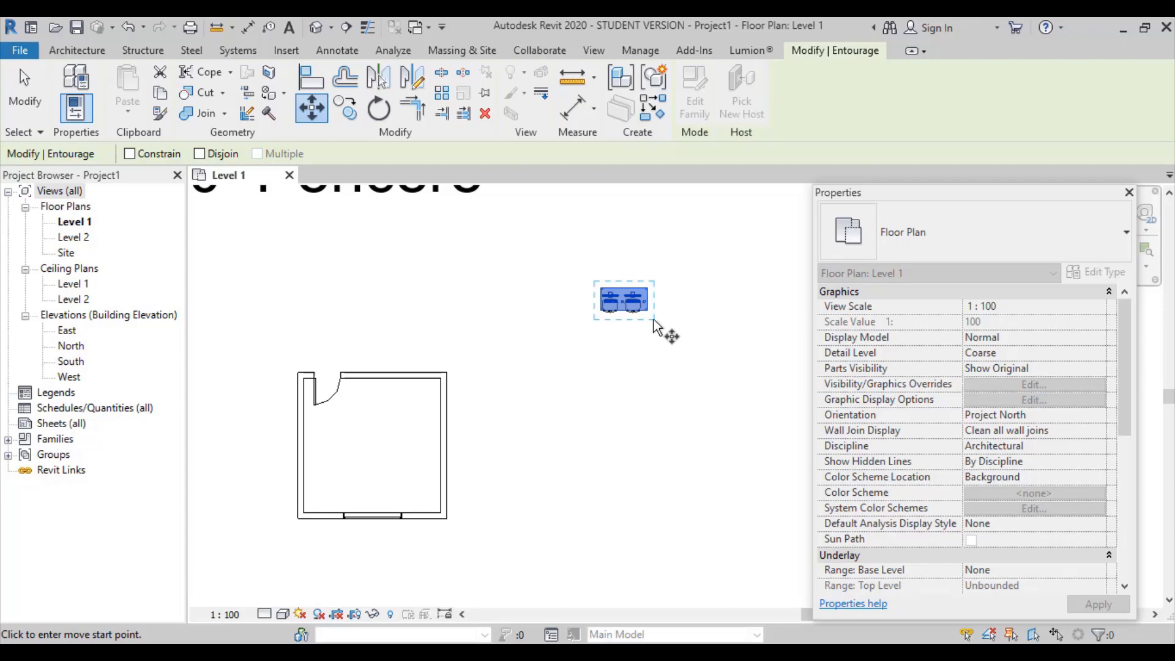
pyautogui.click(625, 296)
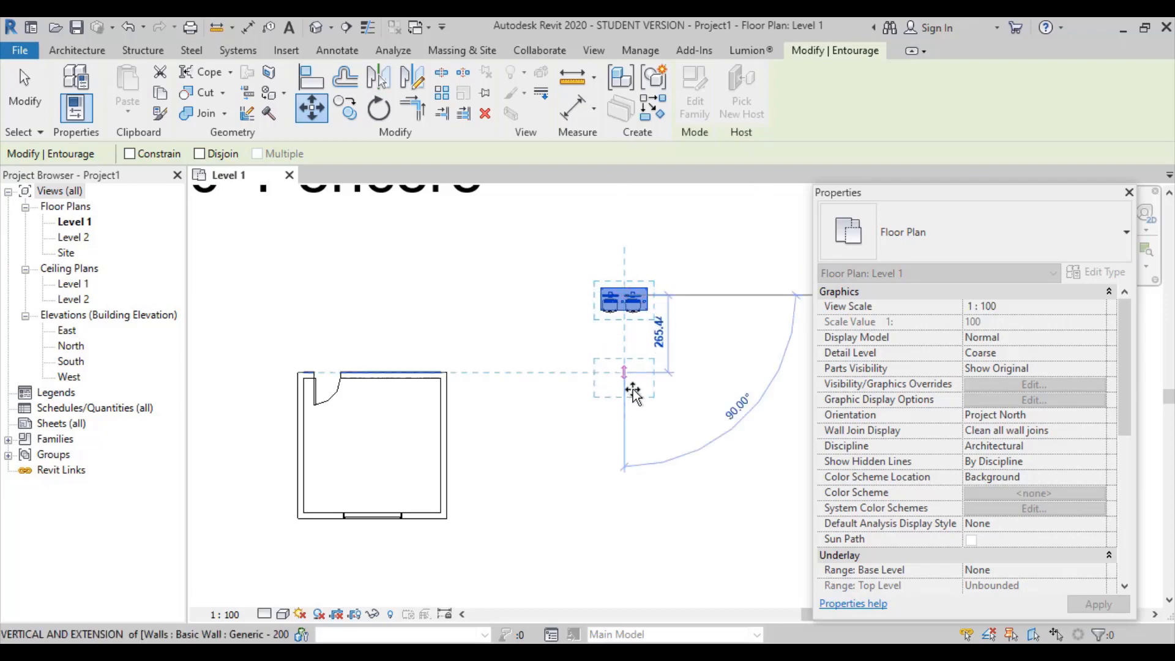
pyautogui.click(557, 493)
pyautogui.click(701, 568)
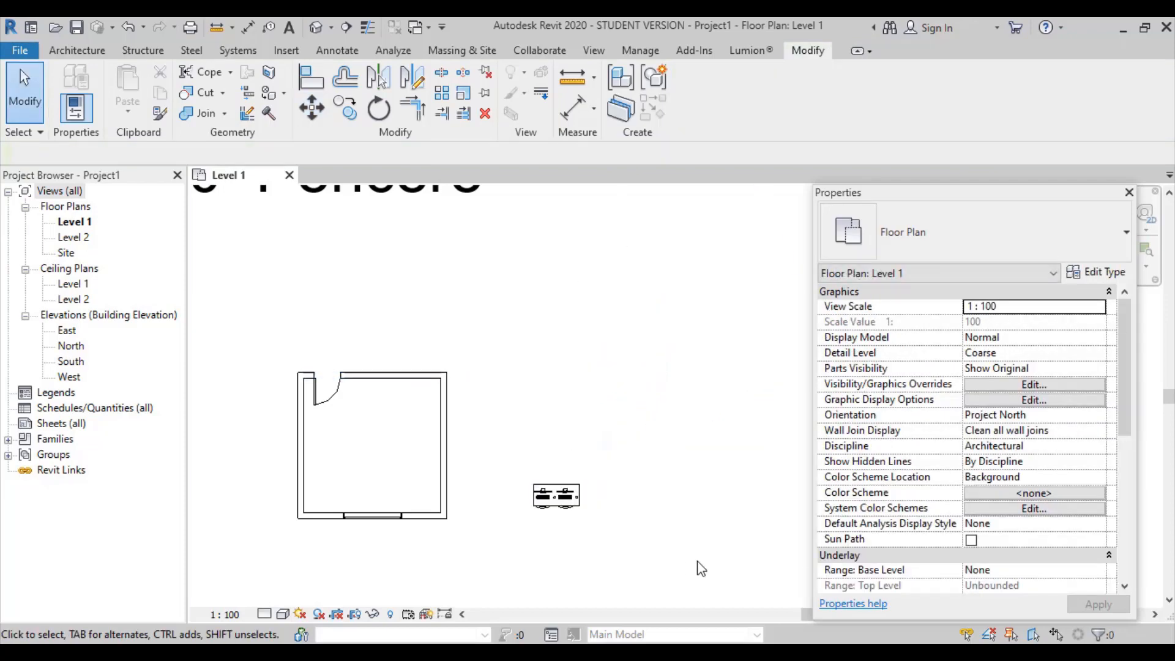
# Move the computer desk vertically upward by exactly 500
pyautogui.moveTo(701, 568); pyautogui.dragTo(540, 433)
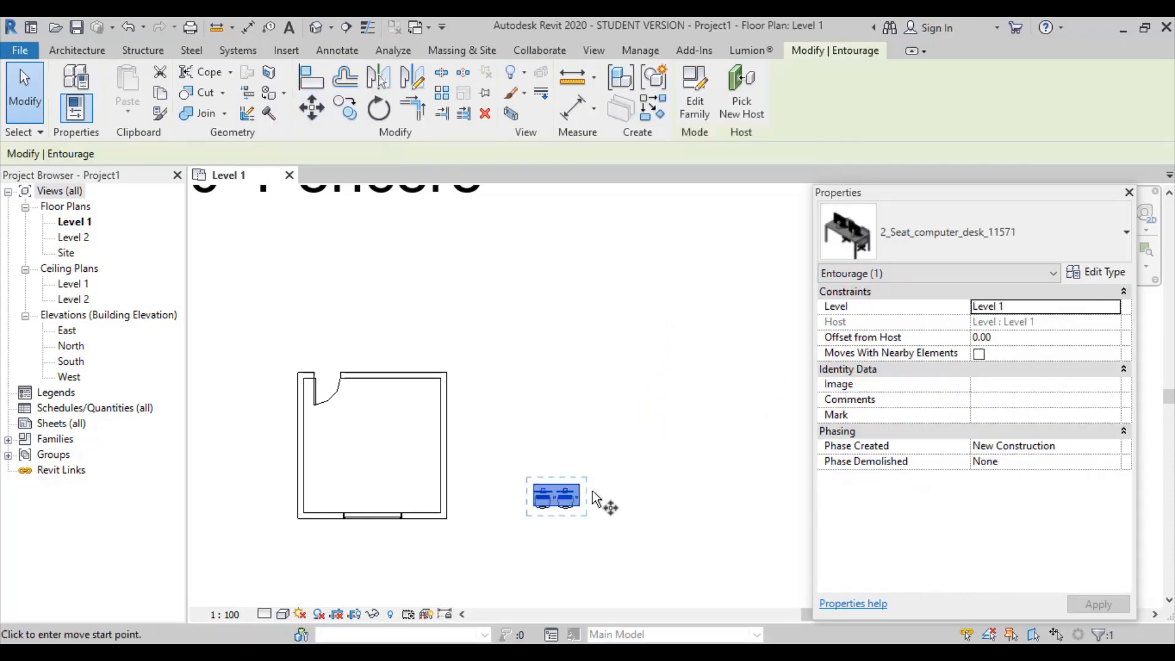
pyautogui.click(563, 501)
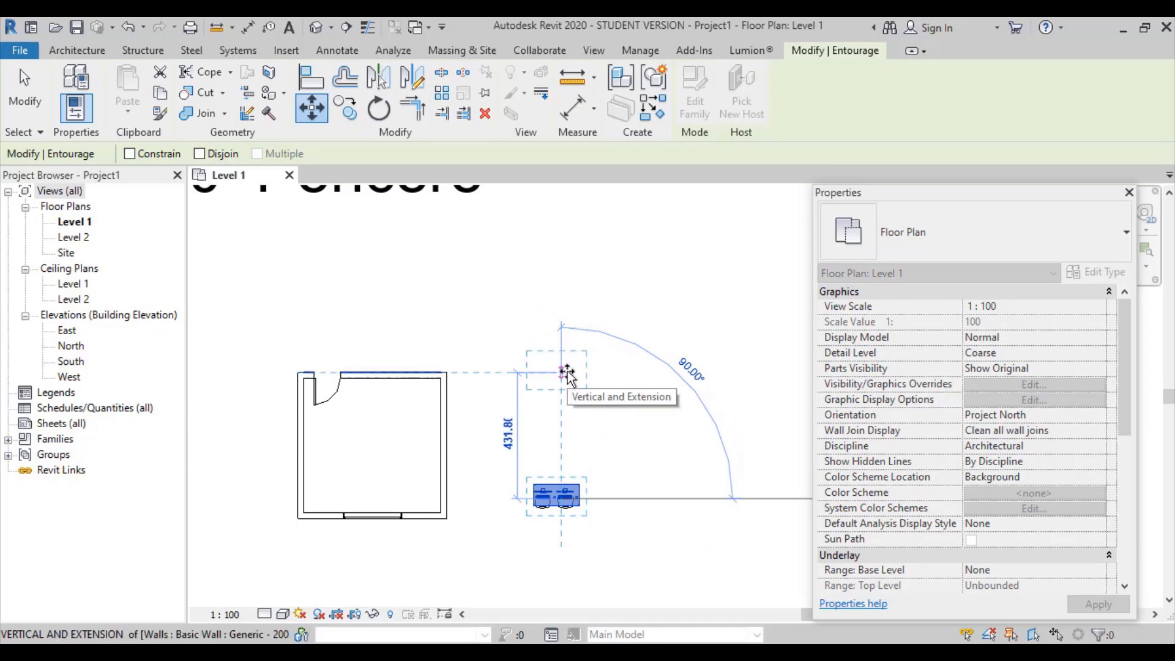
pyautogui.write('500')
pyautogui.press('Return')
# Move the computer desk horizontally to the right by exactly 500 and deselect it
pyautogui.moveTo(640, 441); pyautogui.dragTo(558, 323)
pyautogui.click(312, 107)
pyautogui.click(571, 359)
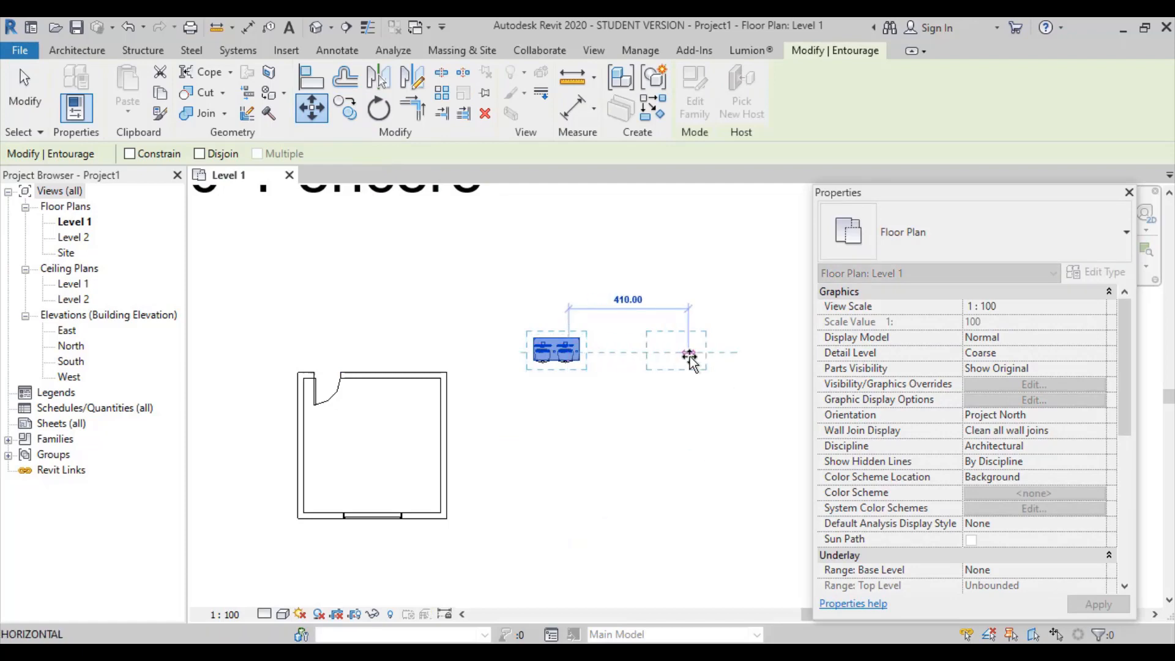
pyautogui.write('500')
pyautogui.press('Return')
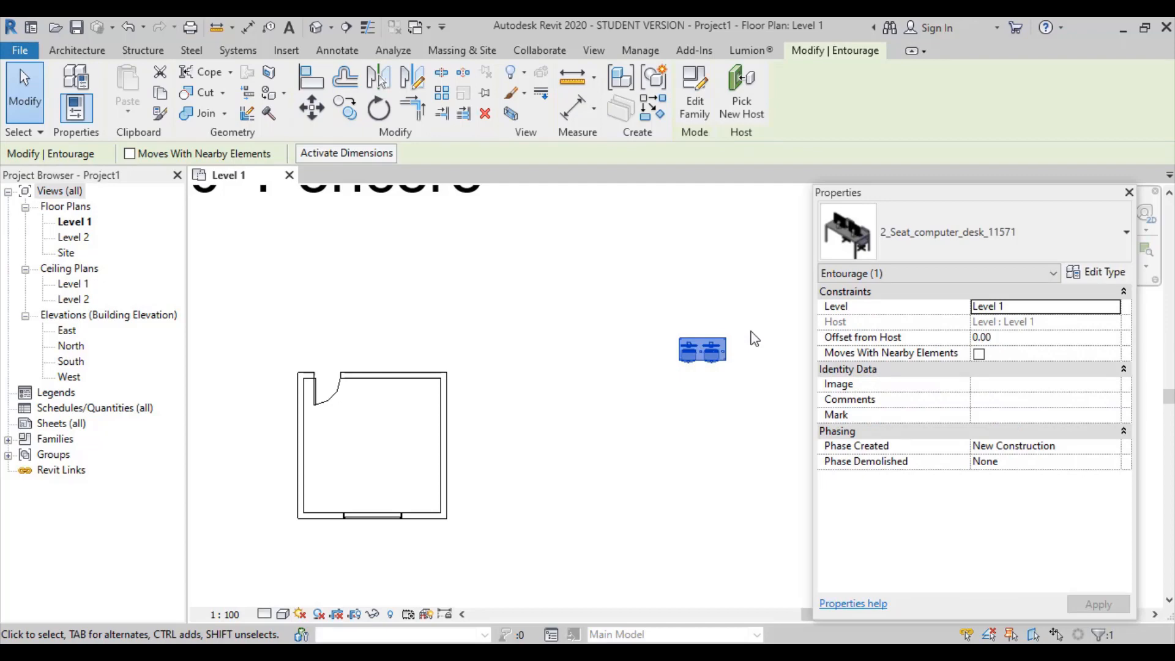
pyautogui.click(745, 407)
# Move the computer desk into the room so its upper-right corner meets the inner upper-right corner of the walls
pyautogui.moveTo(762, 421); pyautogui.dragTo(673, 309)
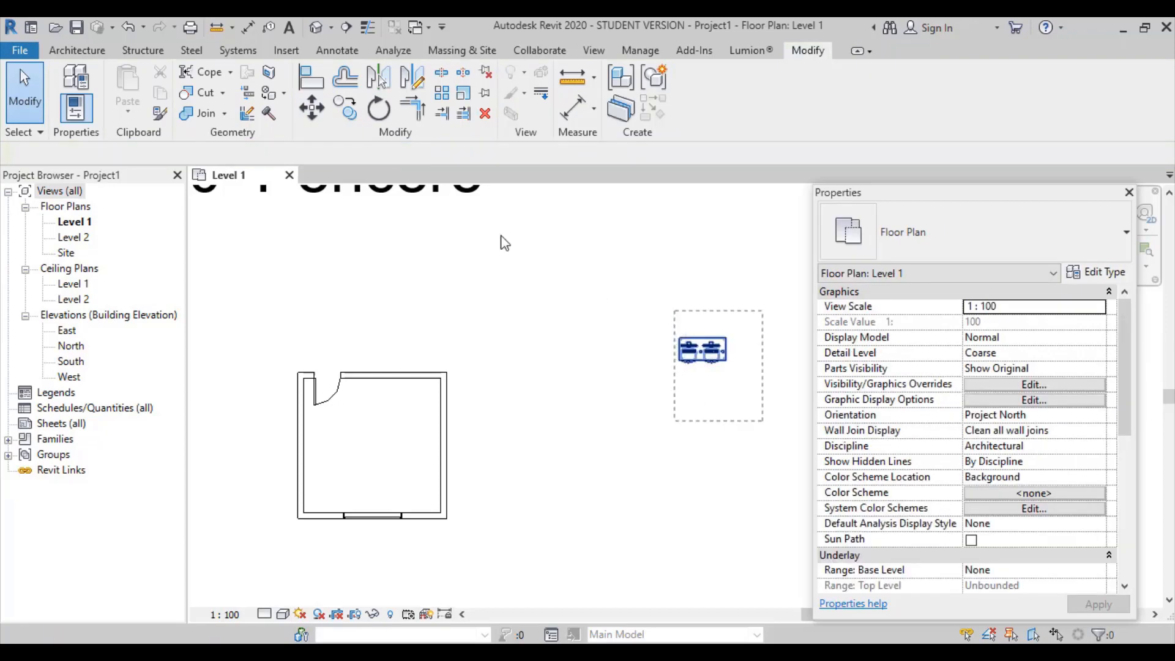
pyautogui.click(313, 109)
pyautogui.scroll(5, 740, 349)
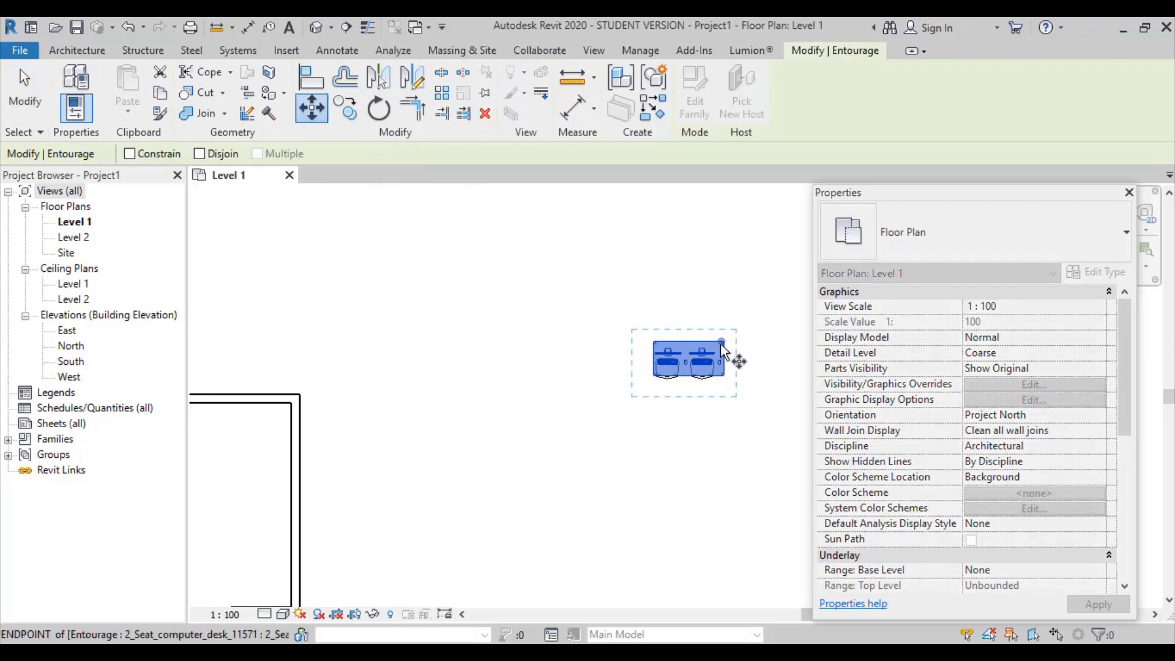
pyautogui.click(726, 345)
pyautogui.scroll(-3, 728, 346)
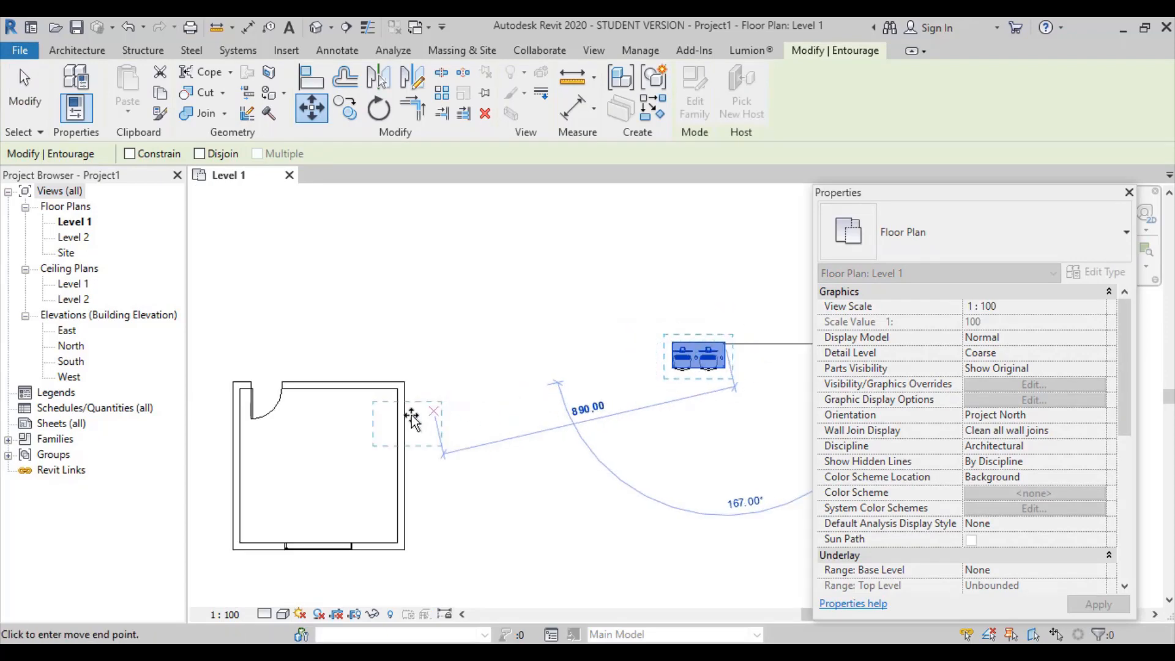
pyautogui.scroll(5, 380, 401)
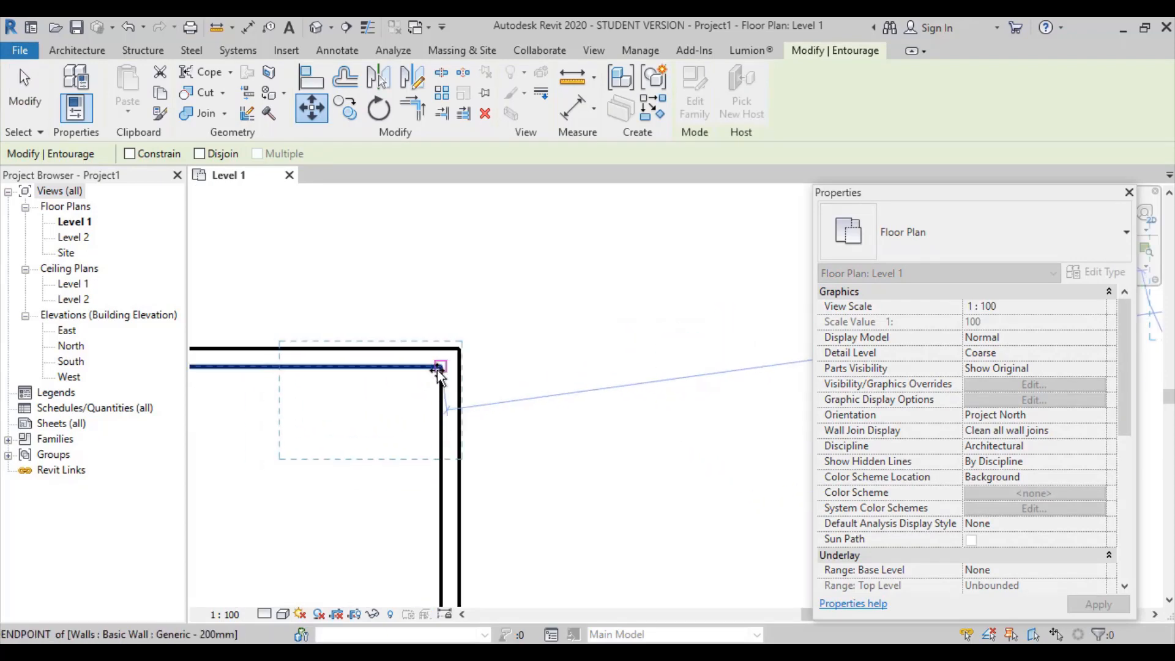
pyautogui.click(438, 368)
pyautogui.click(558, 367)
pyautogui.scroll(-5, 557, 368)
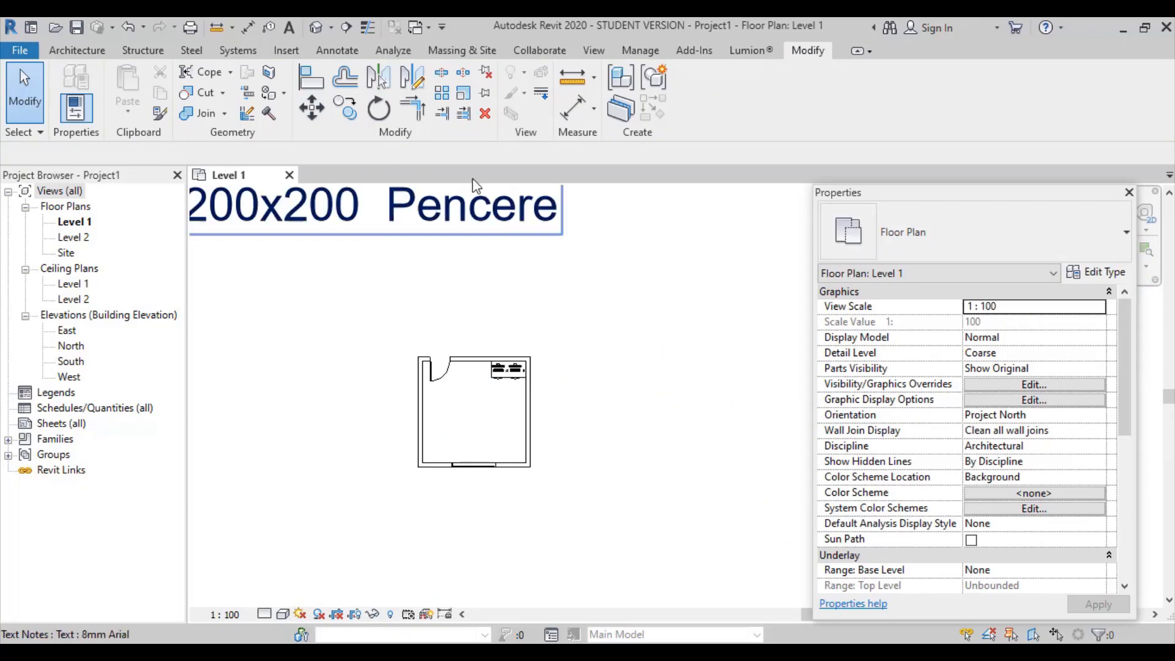
# Try moving the desk from its lower edge with the Constrain option on and off, and cancel the move
pyautogui.click(514, 382)
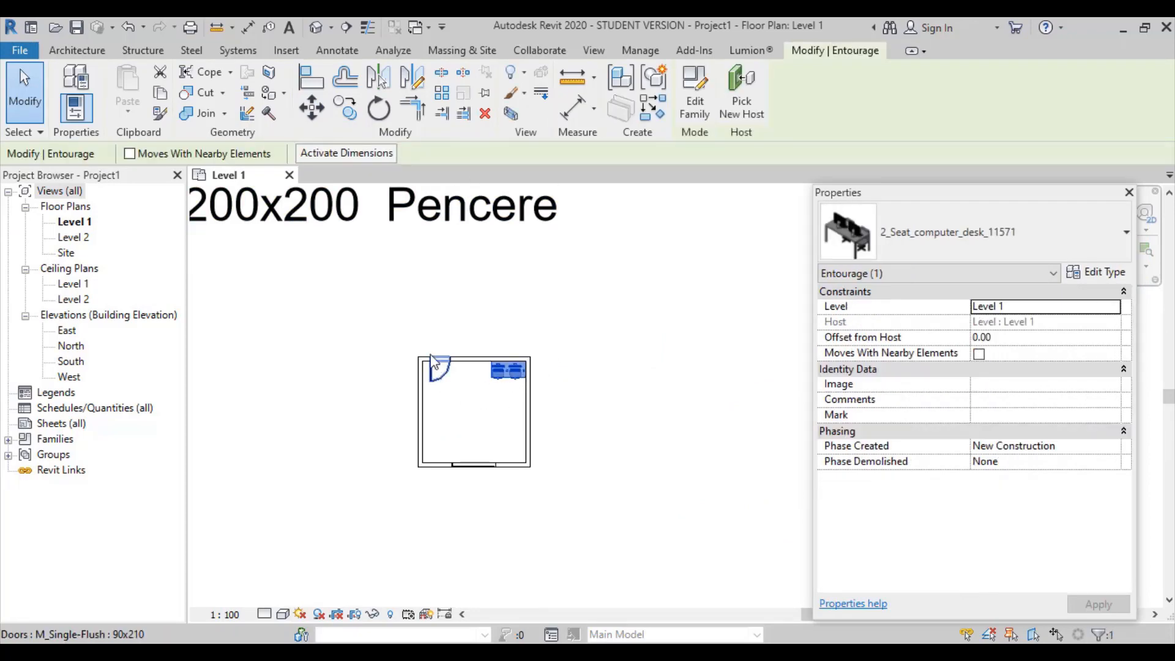
pyautogui.click(314, 109)
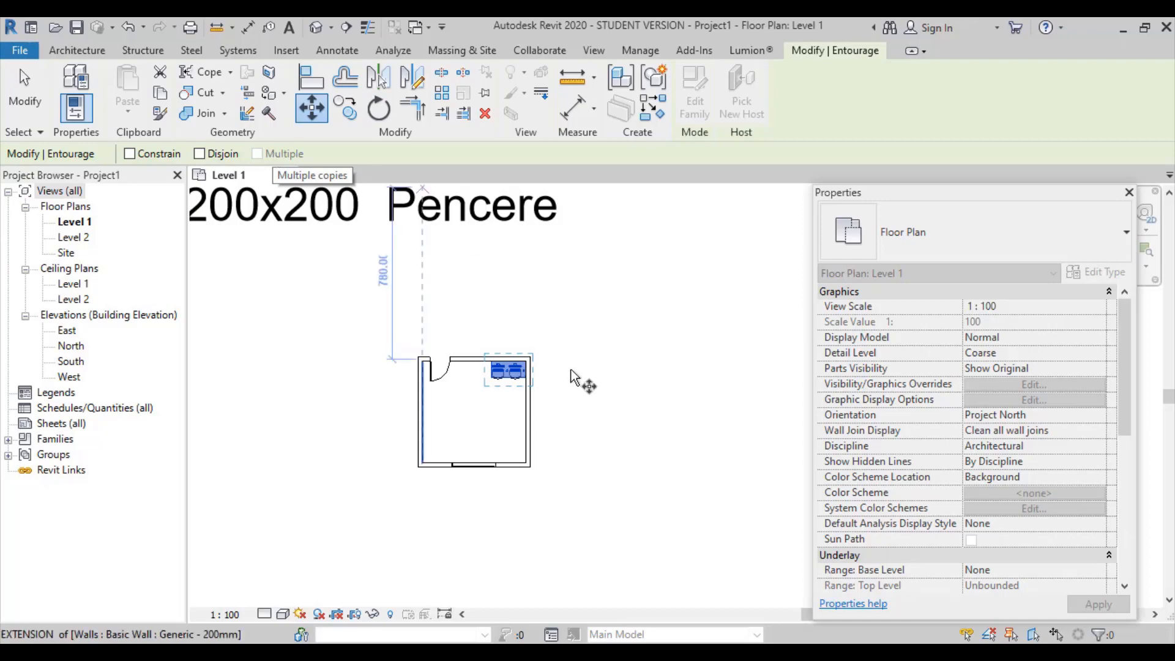
pyautogui.click(524, 377)
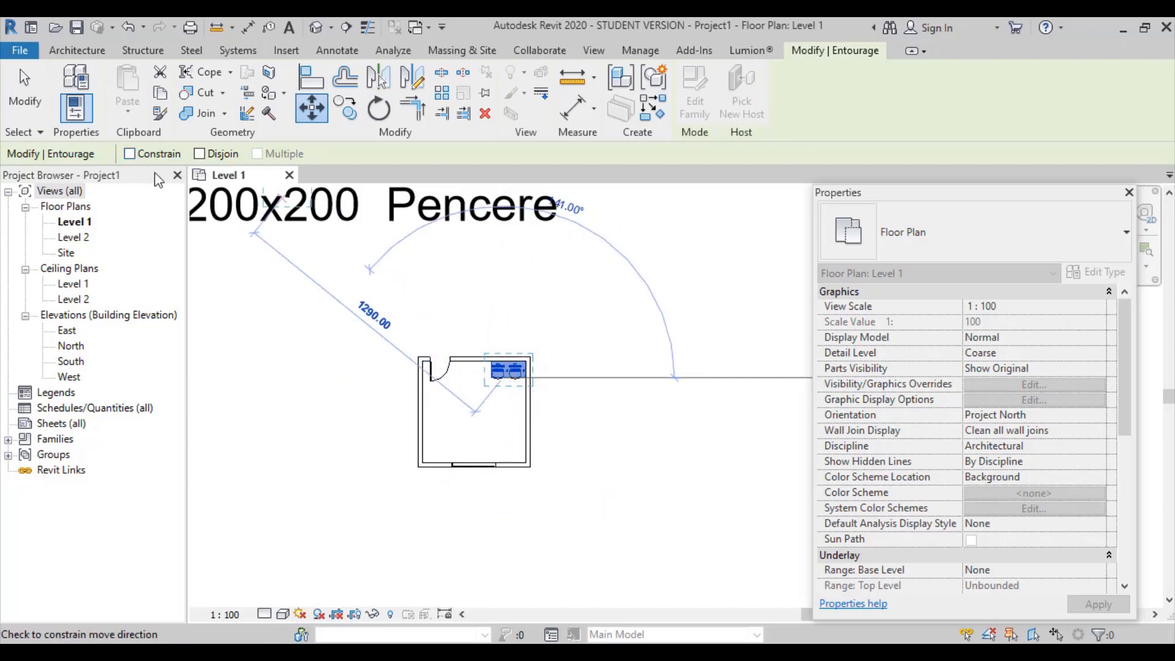
pyautogui.click(130, 154)
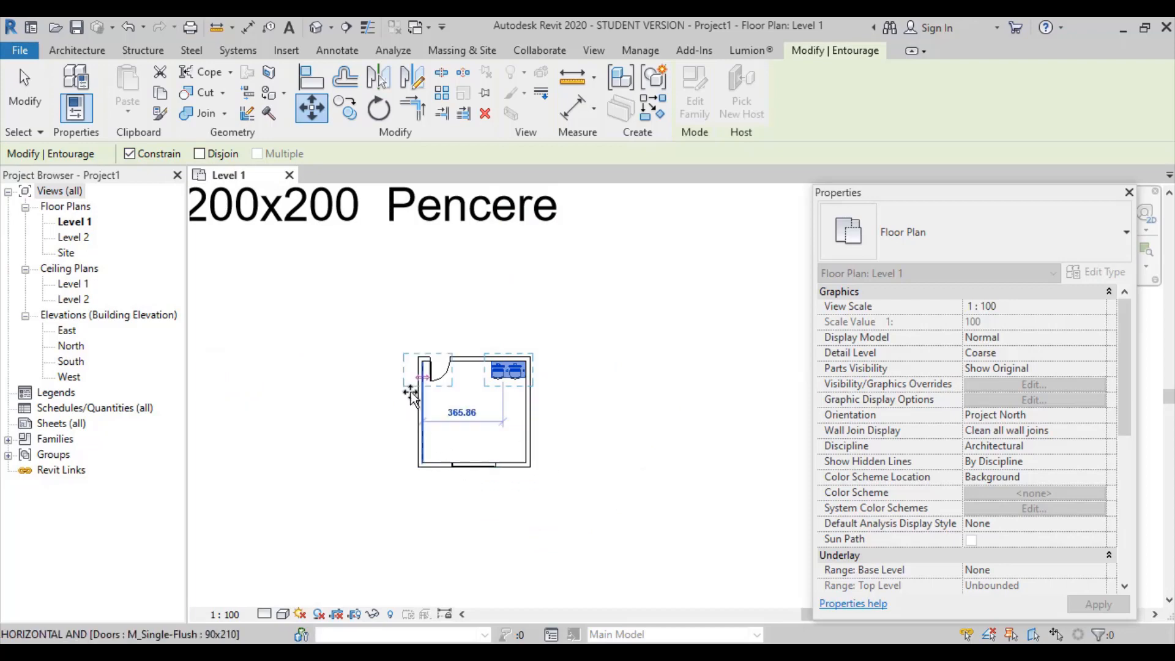
pyautogui.click(129, 153)
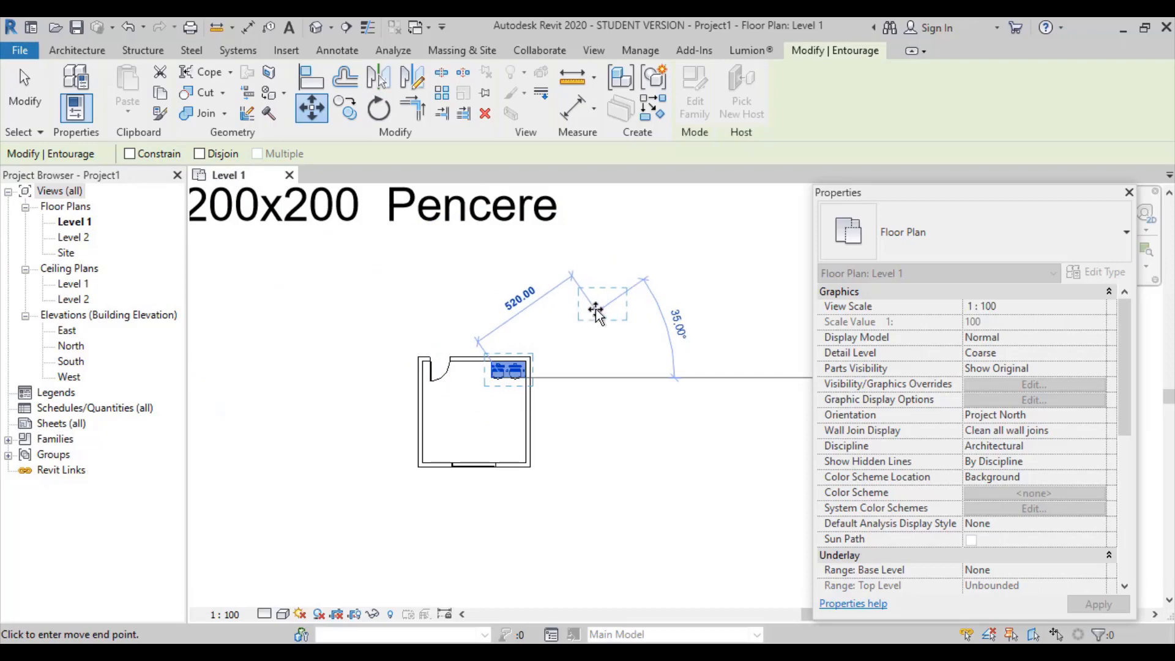
pyautogui.press('Escape')
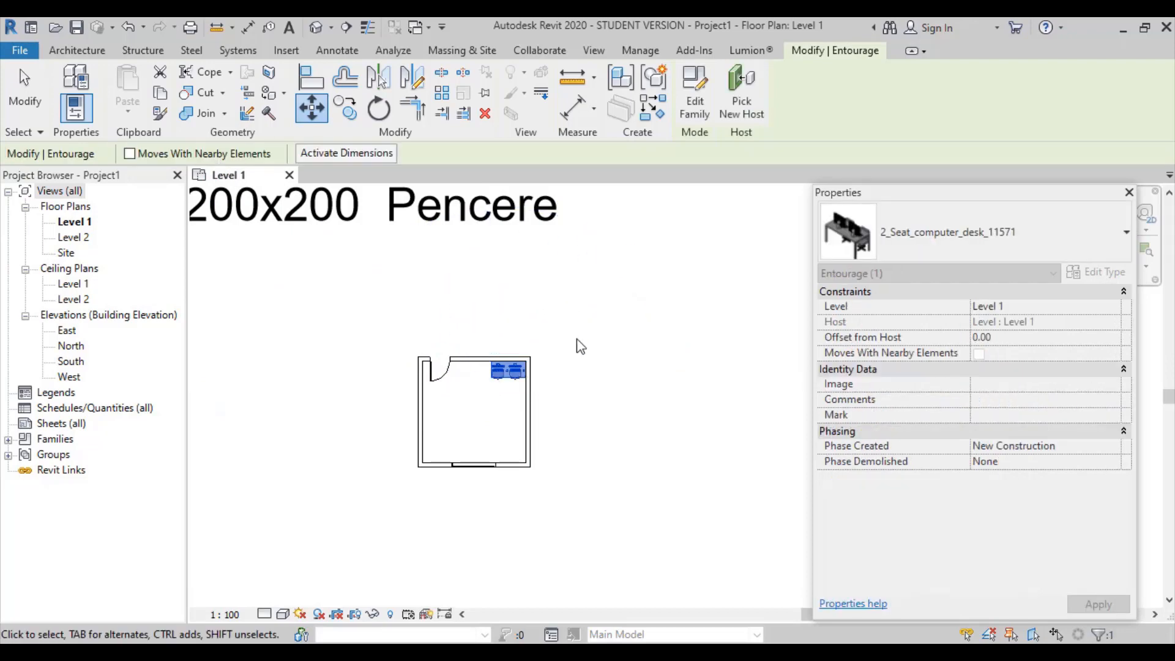
# Move the room's left wall outward to the left by exactly 100
pyautogui.press('Escape')
pyautogui.scroll(4, 428, 414)
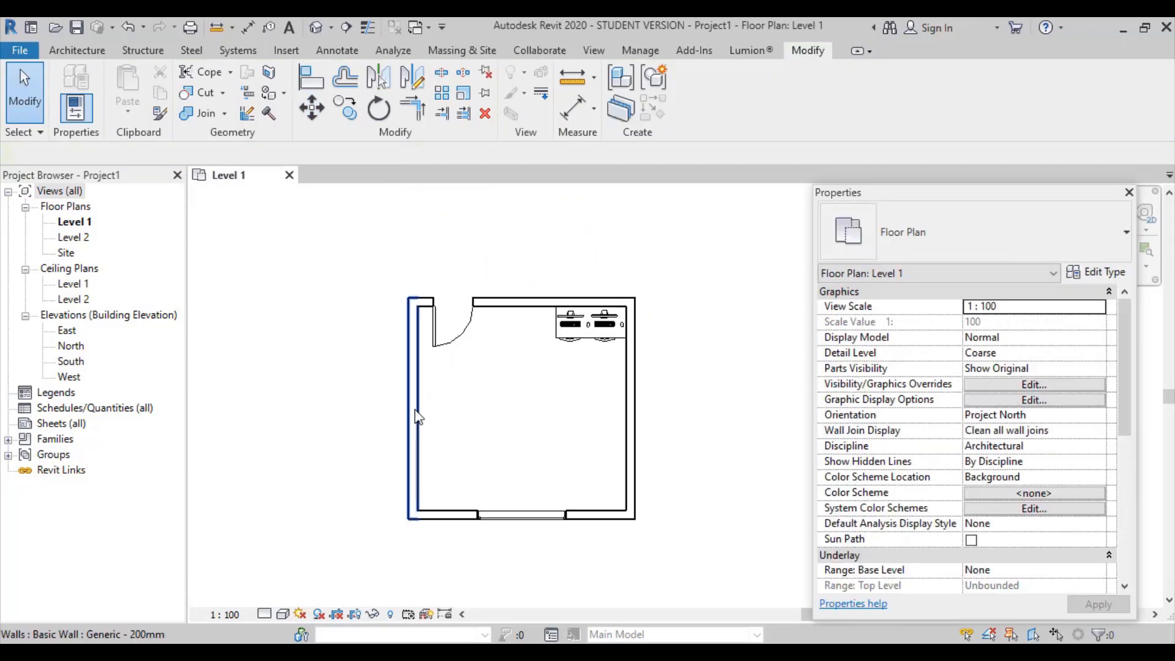
pyautogui.click(413, 404)
pyautogui.click(311, 110)
pyautogui.scroll(5, 423, 367)
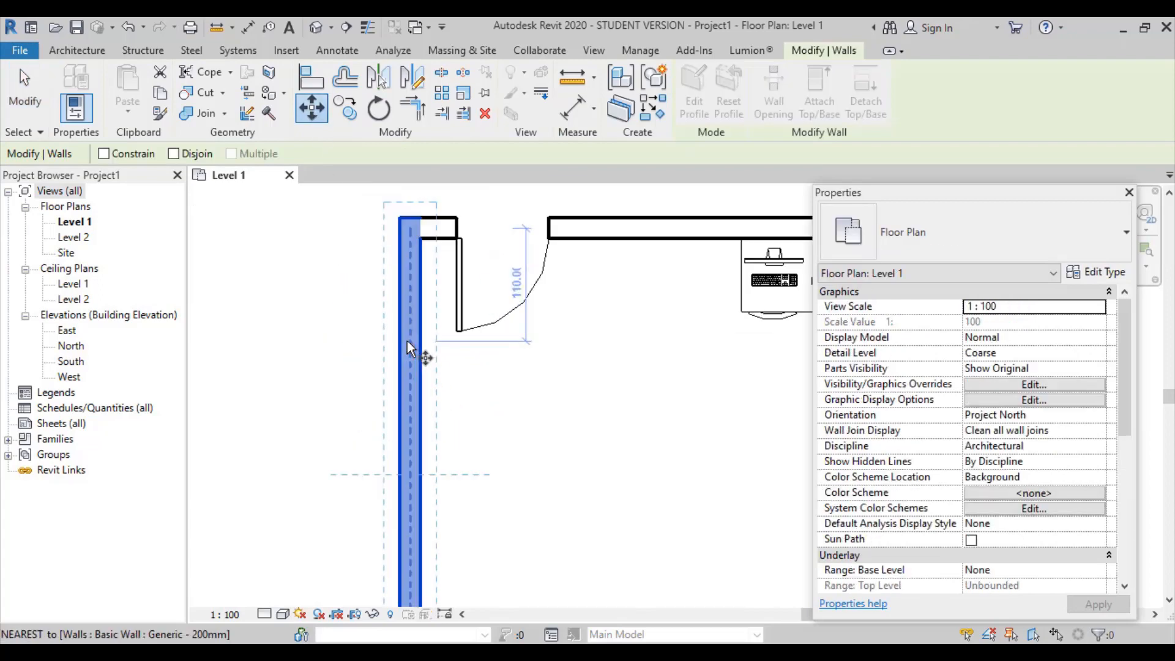
pyautogui.click(394, 341)
pyautogui.write('1')
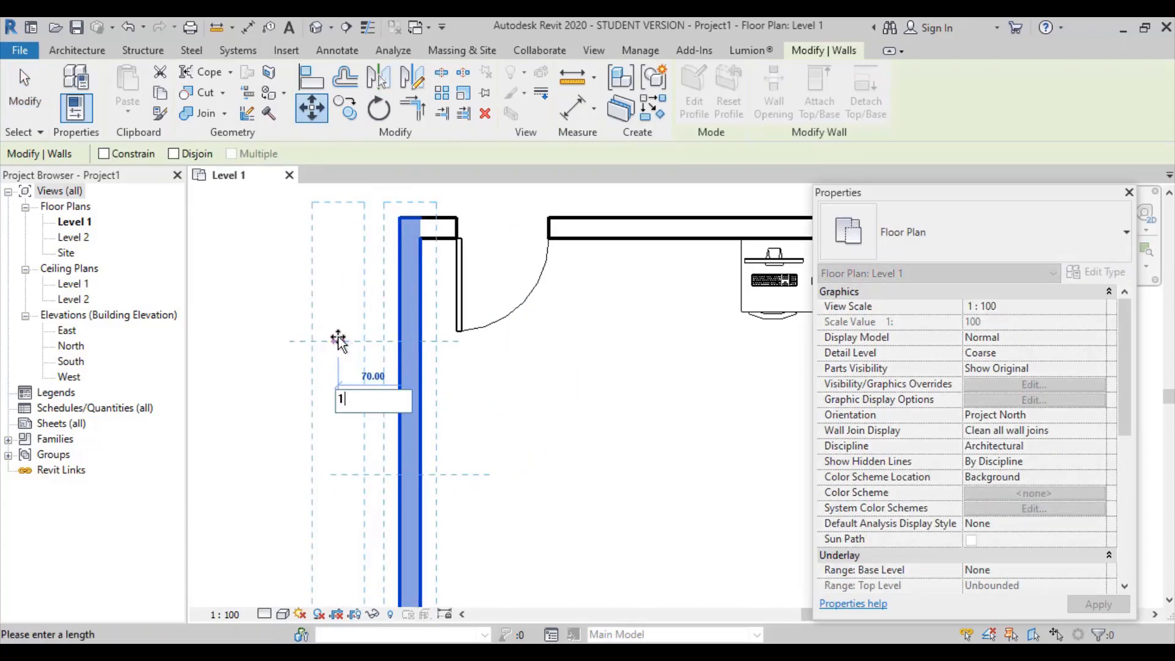
pyautogui.write('00')
pyautogui.press('Return')
pyautogui.scroll(-4, 486, 387)
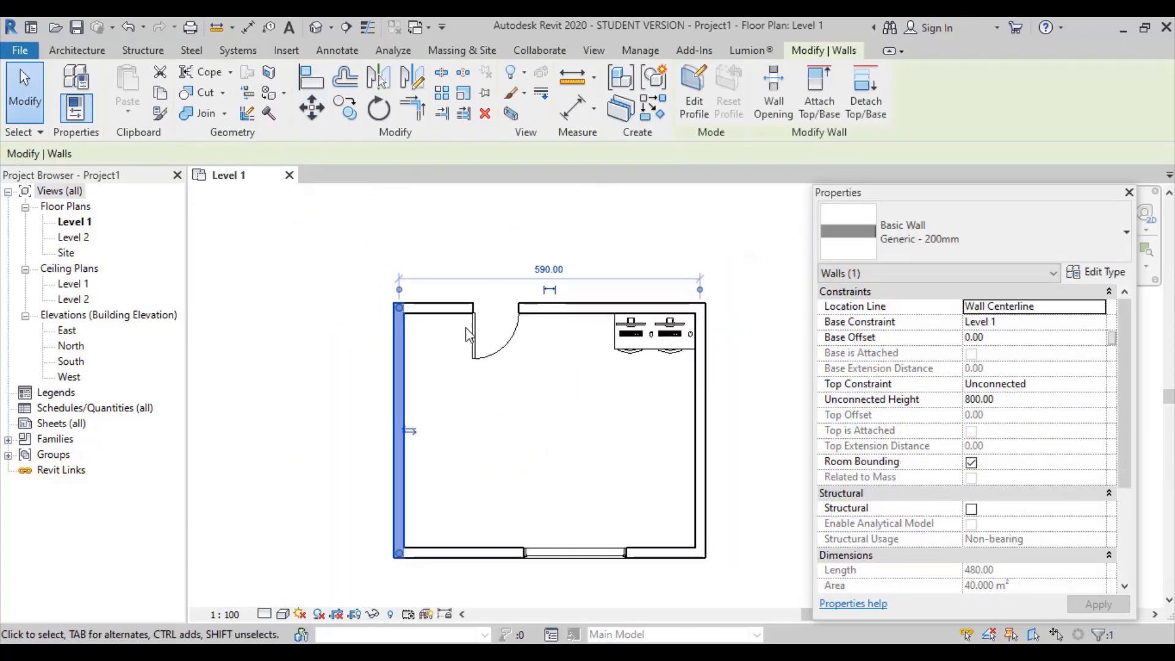
# Check the adjoining upper and lower walls, and shift the left wall freehand about 30 further outward
pyautogui.click(446, 307)
pyautogui.click(446, 552)
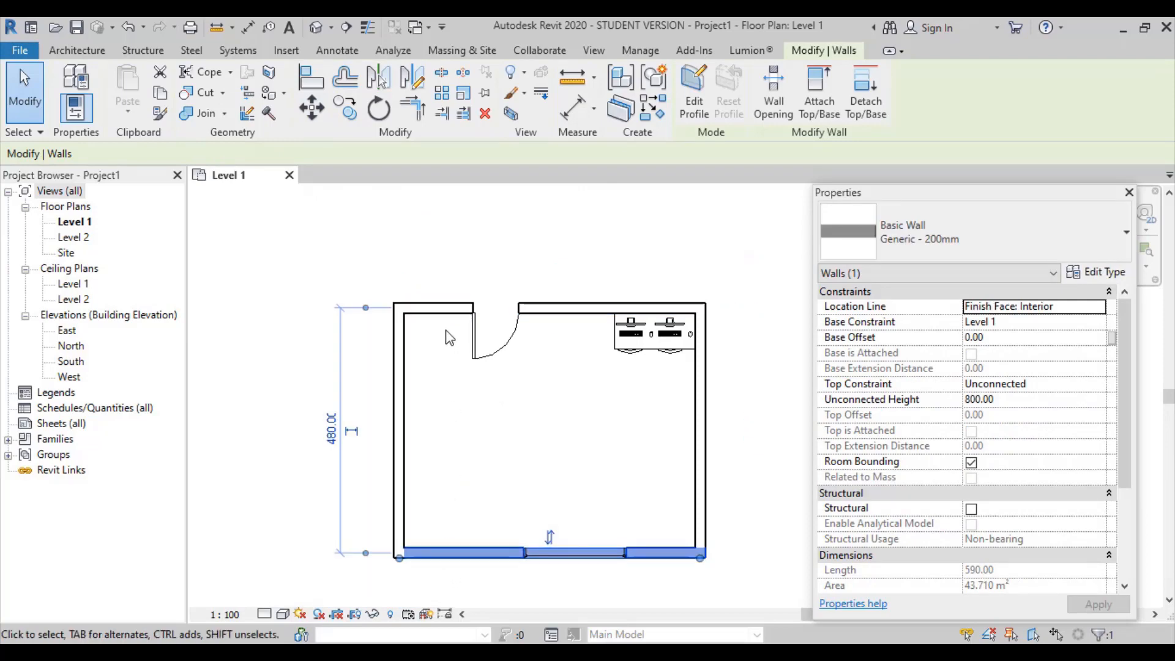
pyautogui.click(365, 268)
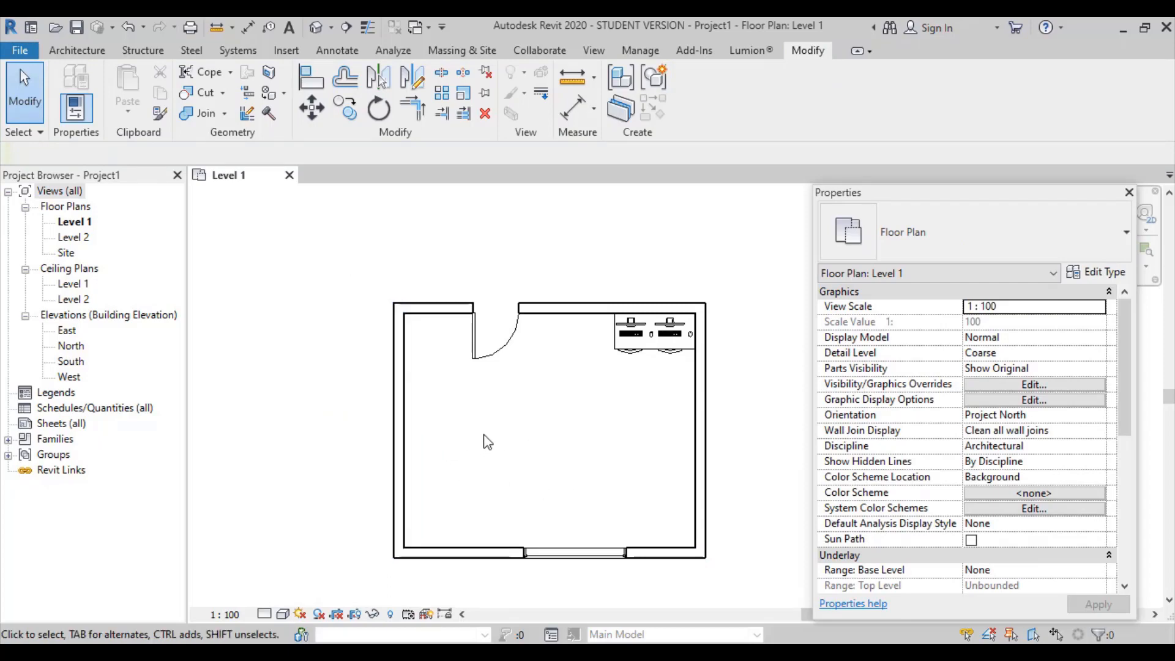
pyautogui.moveTo(406, 442); pyautogui.dragTo(386, 473)
pyautogui.click(479, 476)
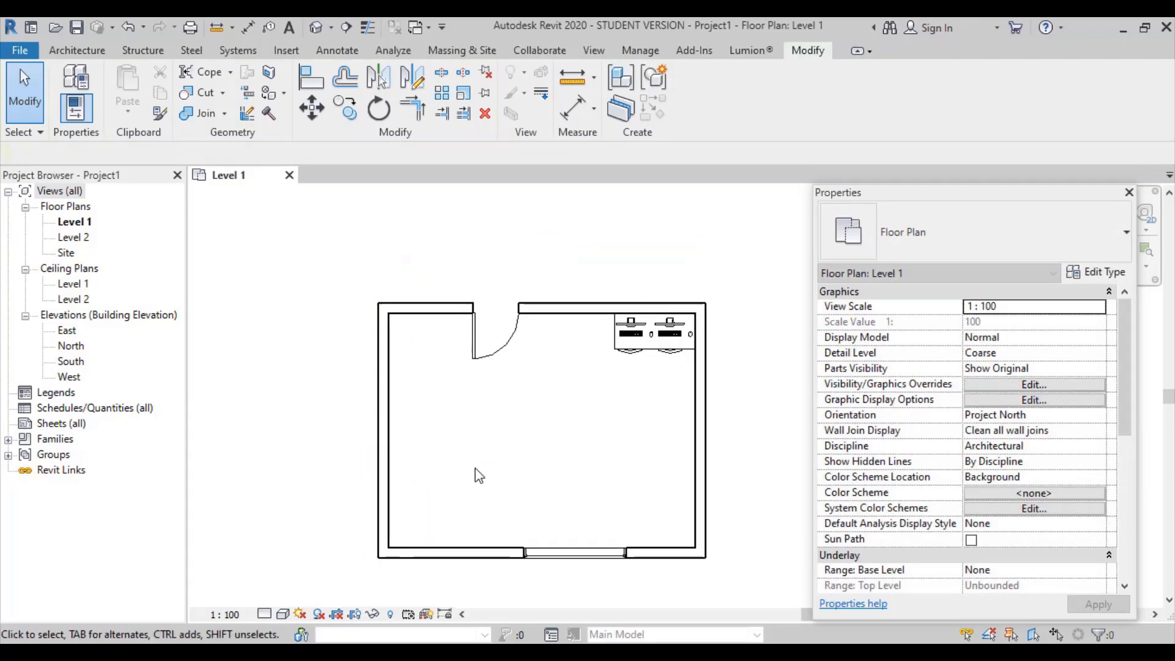
# Move the left wall 120 to the right into the room with the Disjoin option on, and deselect it
pyautogui.click(391, 402)
pyautogui.click(311, 108)
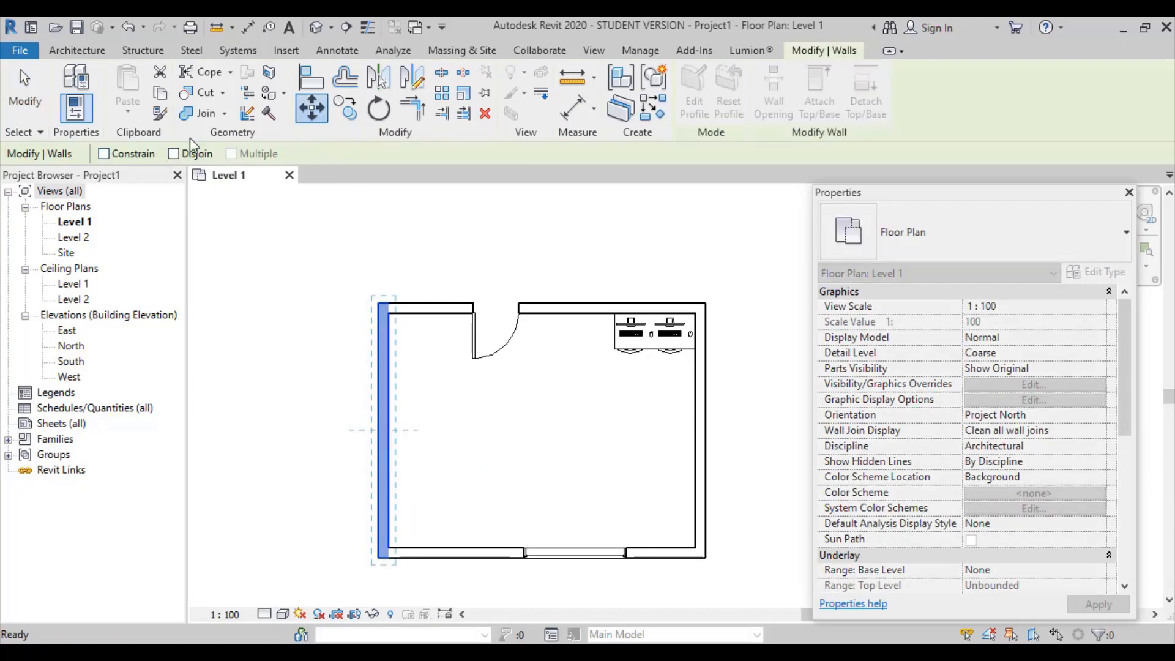
pyautogui.click(175, 154)
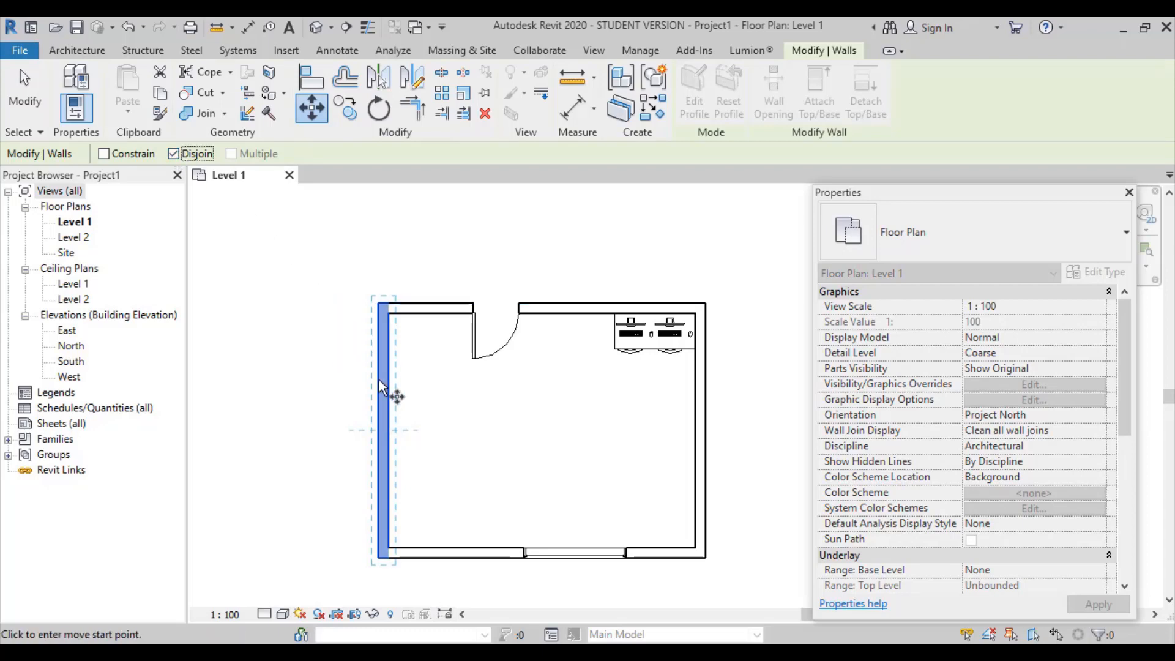
pyautogui.click(383, 399)
pyautogui.click(445, 399)
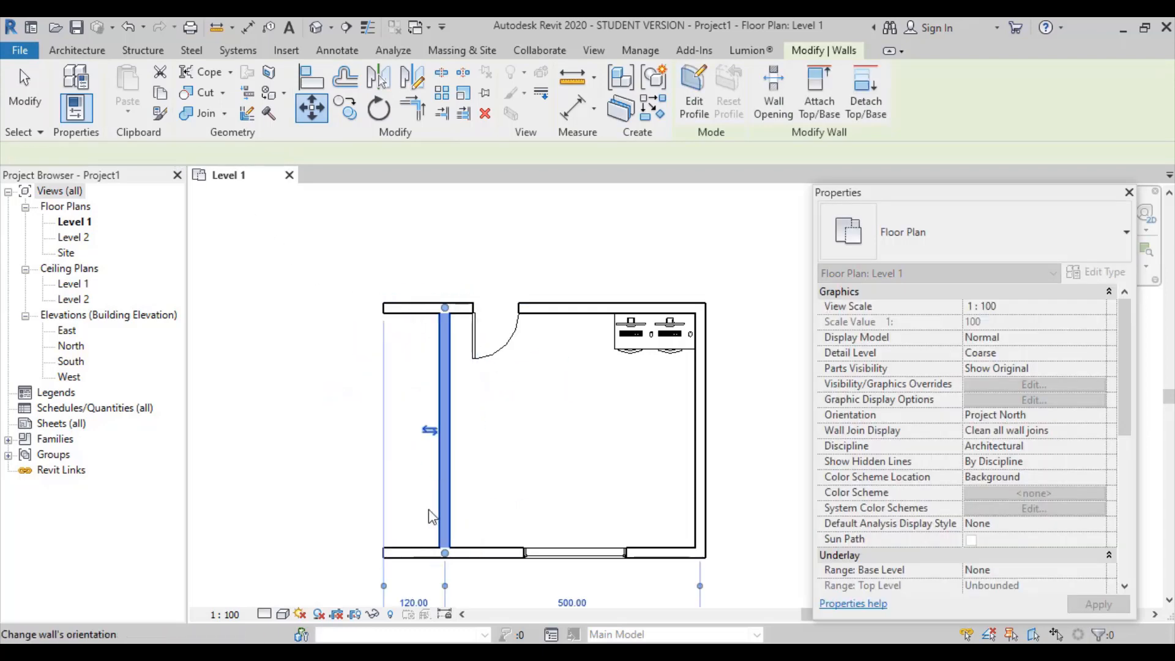
pyautogui.click(472, 273)
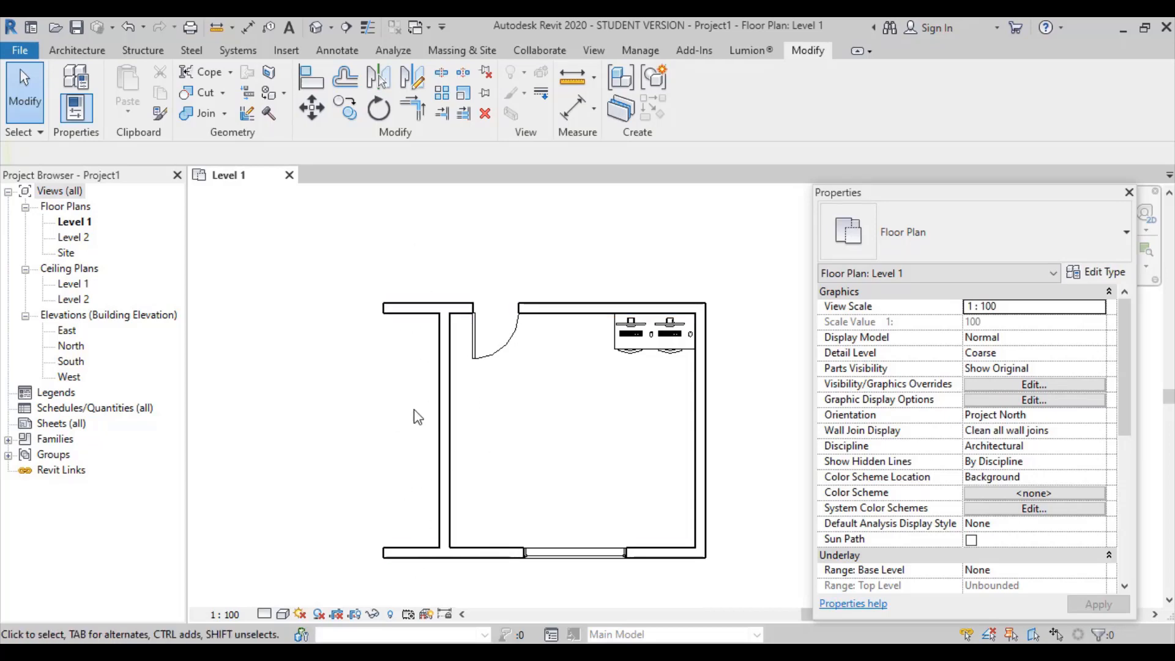
# Move the detached wall 120 back to the left so it meets the open ends of the upper and lower walls
pyautogui.click(428, 422)
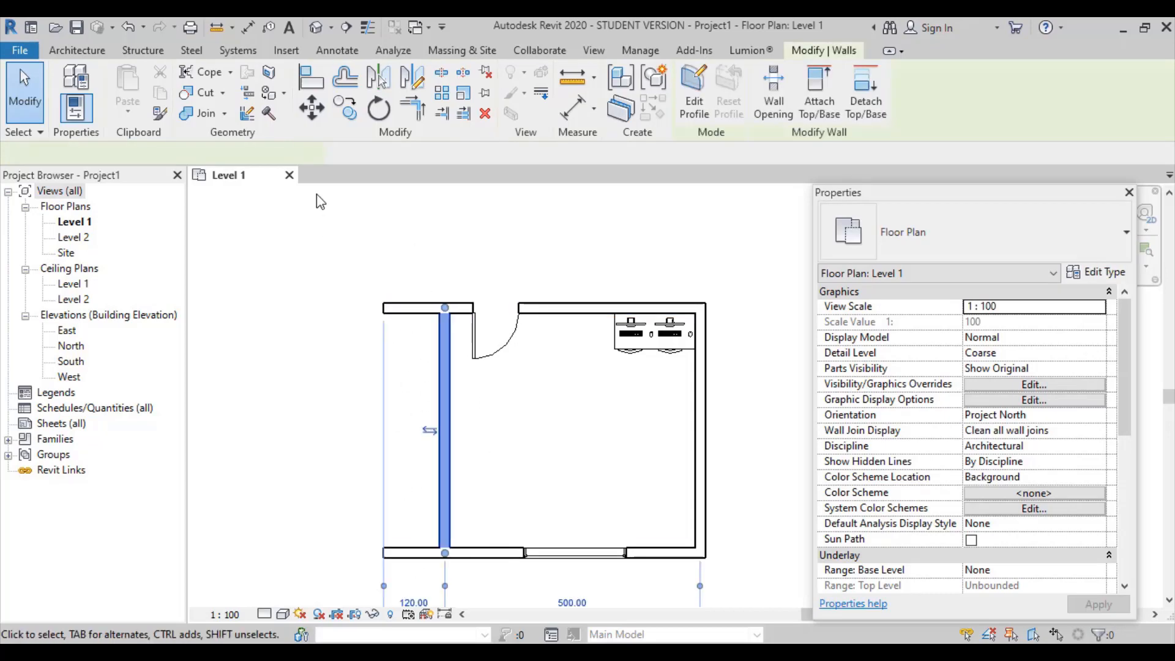
pyautogui.click(312, 118)
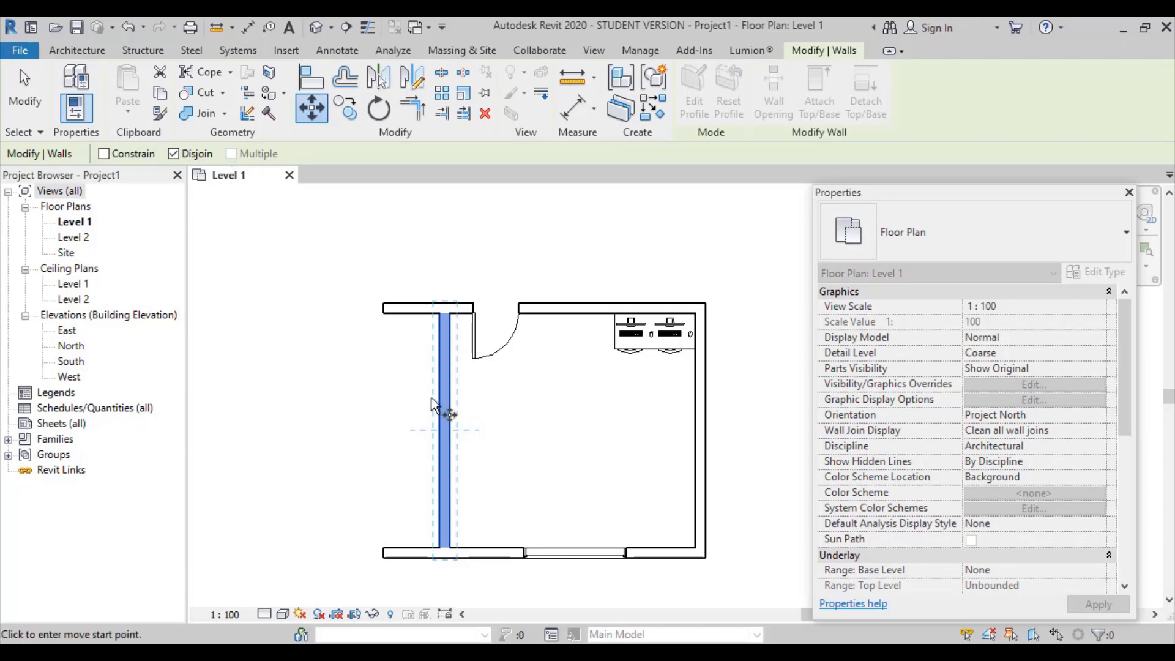
pyautogui.click(457, 422)
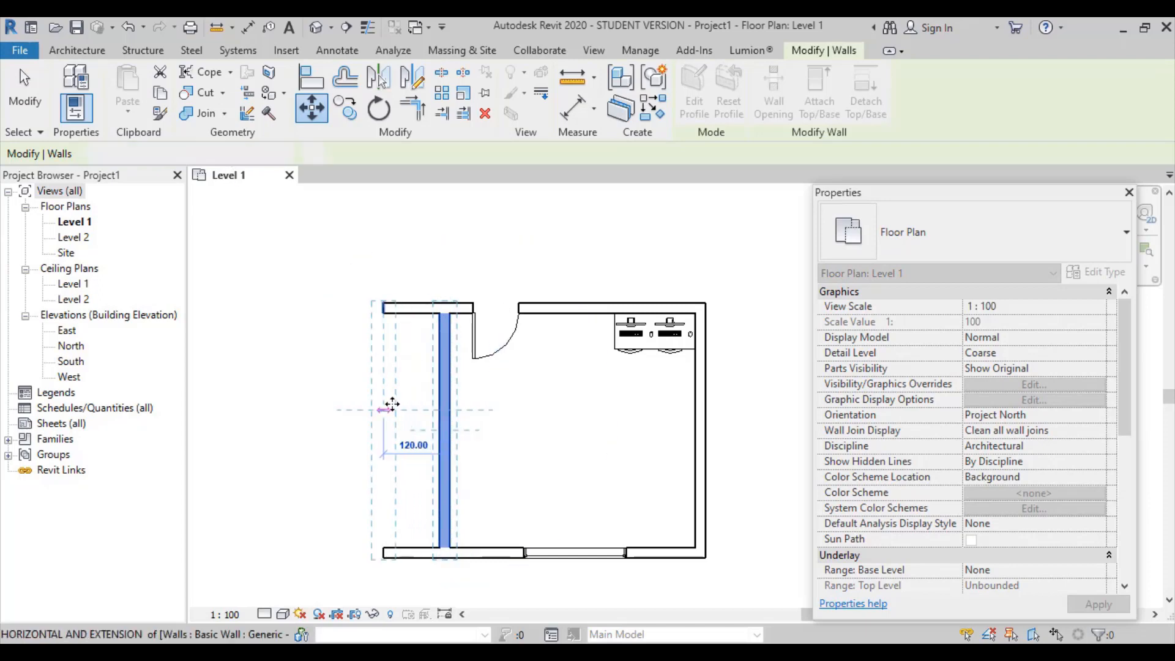
pyautogui.click(387, 407)
pyautogui.click(354, 275)
# Move the left wall to the right into the room with the Disjoin option off, and deselect it
pyautogui.click(384, 387)
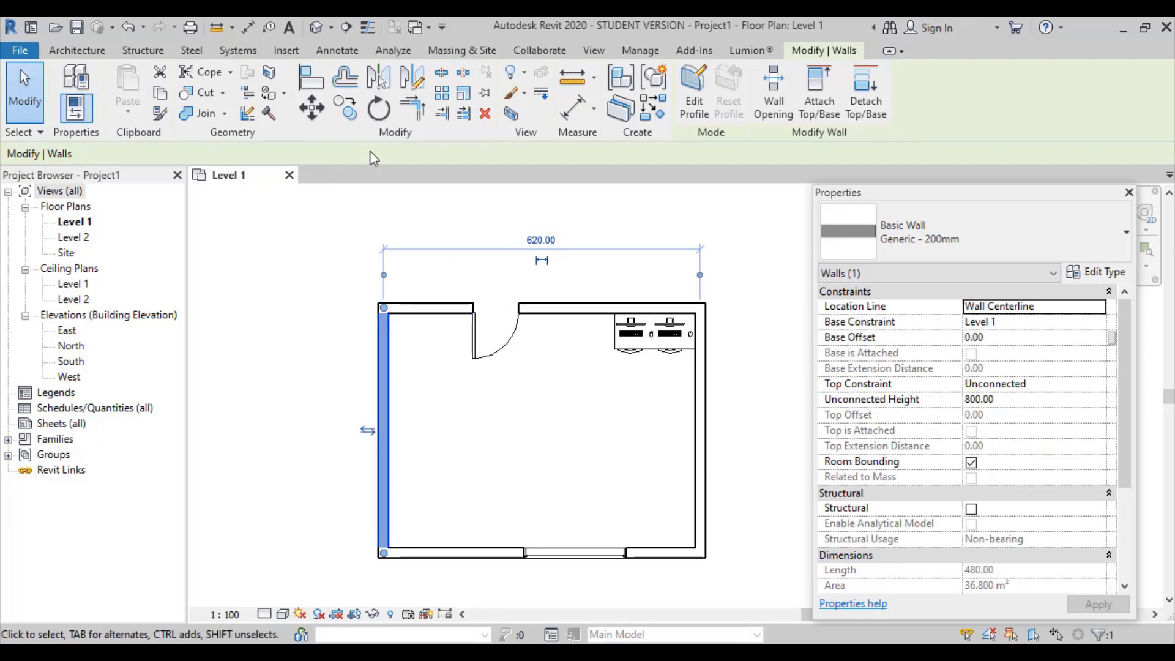
pyautogui.click(311, 108)
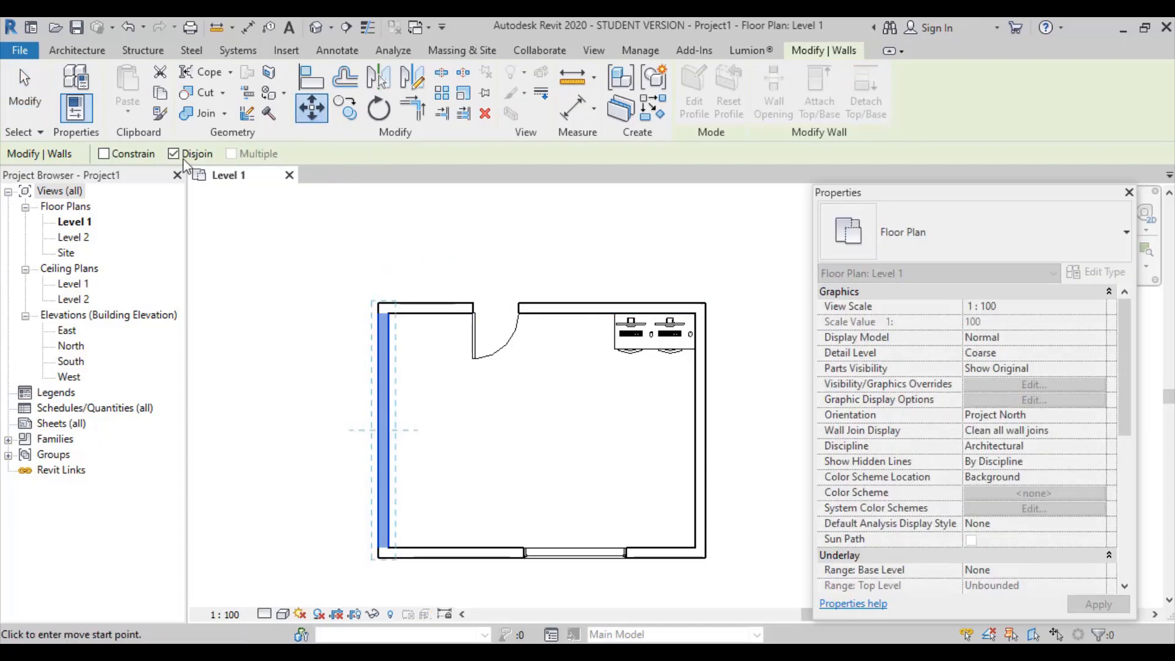
pyautogui.click(174, 153)
pyautogui.click(399, 372)
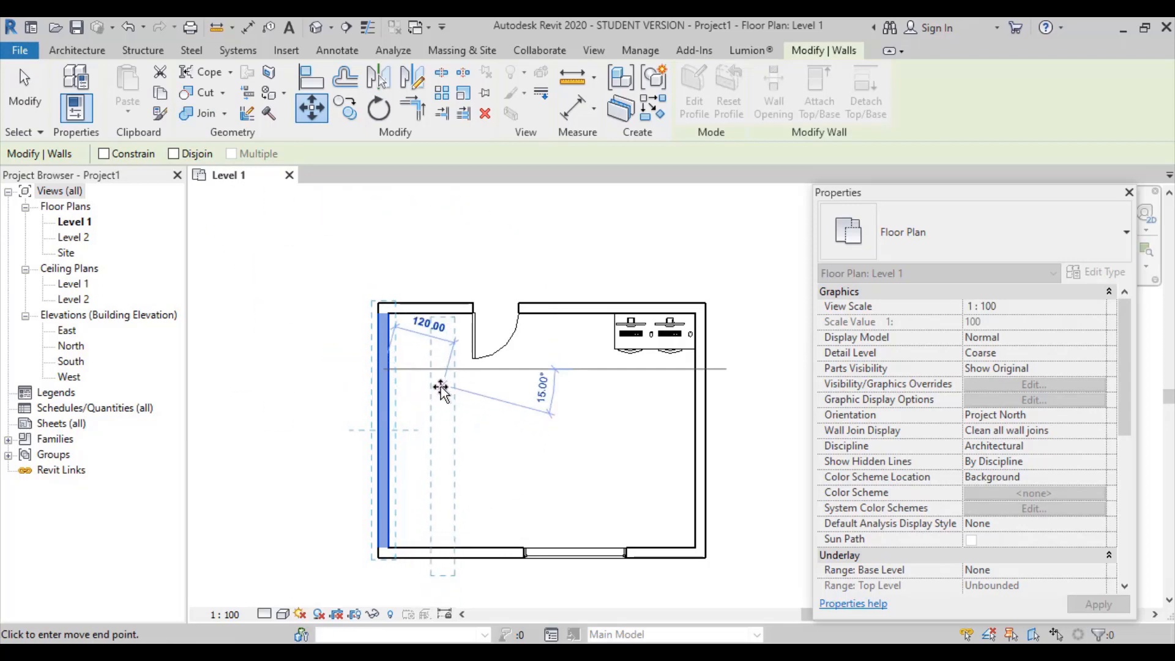
pyautogui.click(439, 385)
pyautogui.click(25, 92)
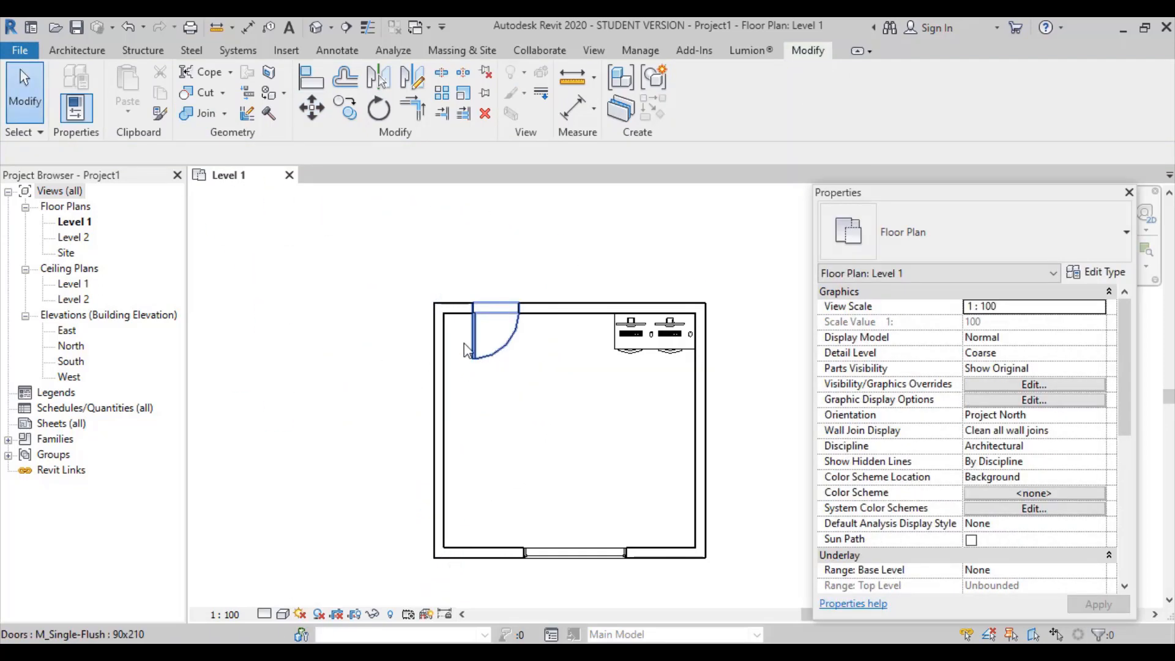
pyautogui.click(442, 383)
pyautogui.click(311, 108)
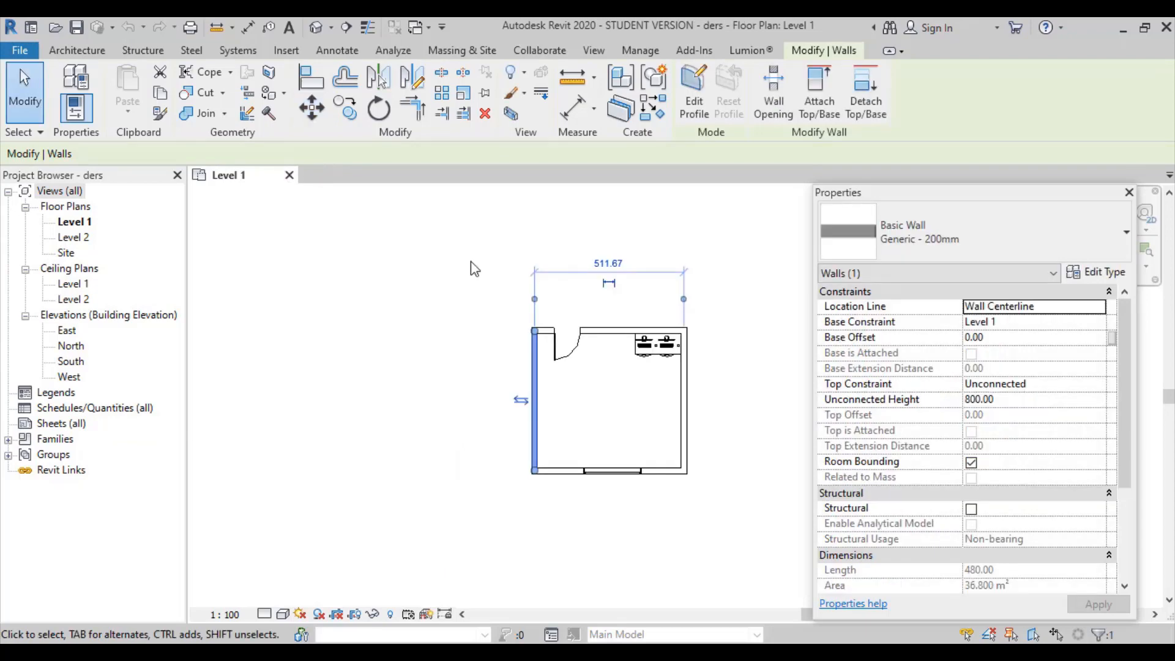
pyautogui.click(474, 269)
pyautogui.click(808, 51)
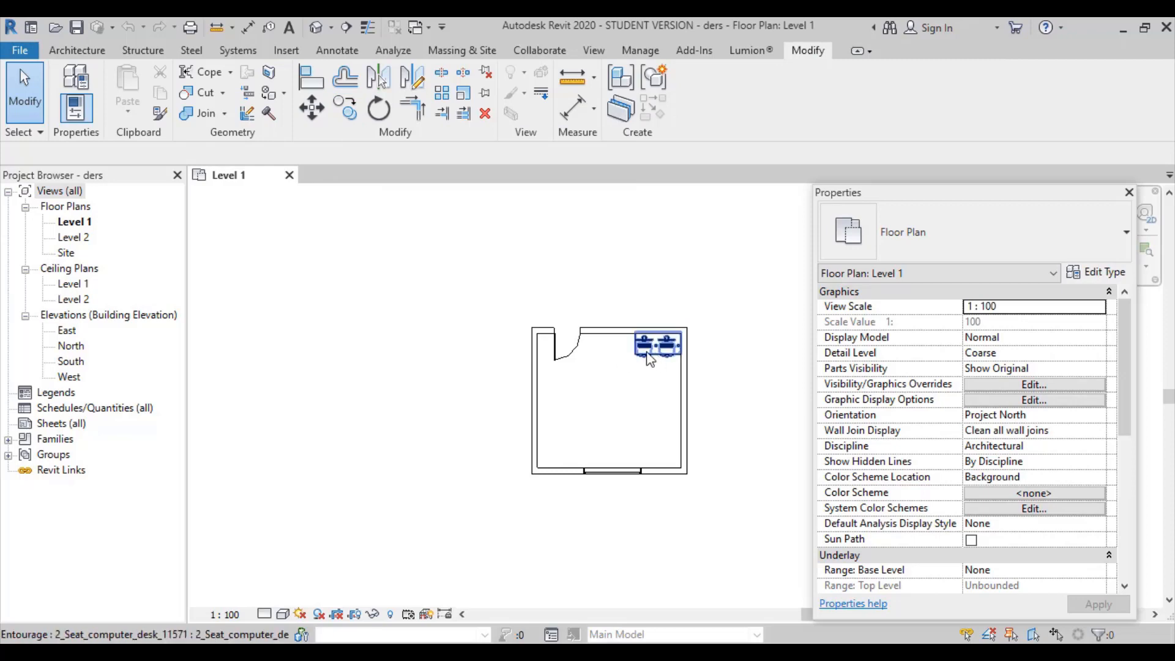
# Copy the computer desk horizontally 500 to the right, outside the room, and deselect the copy
pyautogui.moveTo(640, 383); pyautogui.dragTo(530, 387, button='middle')
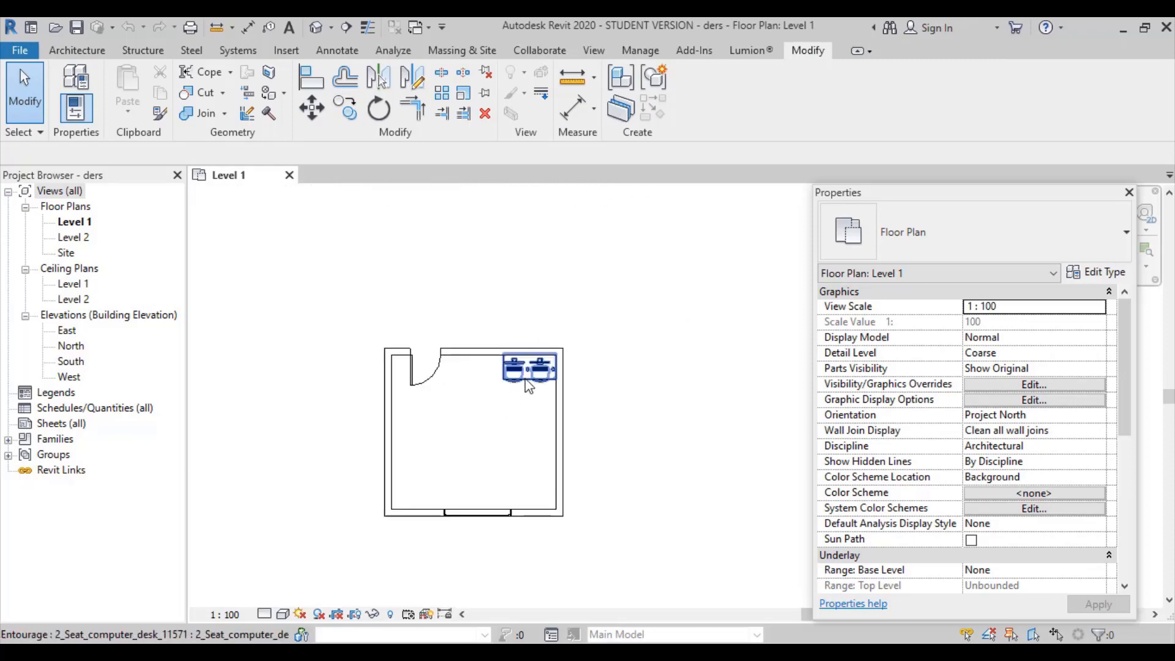
pyautogui.click(529, 382)
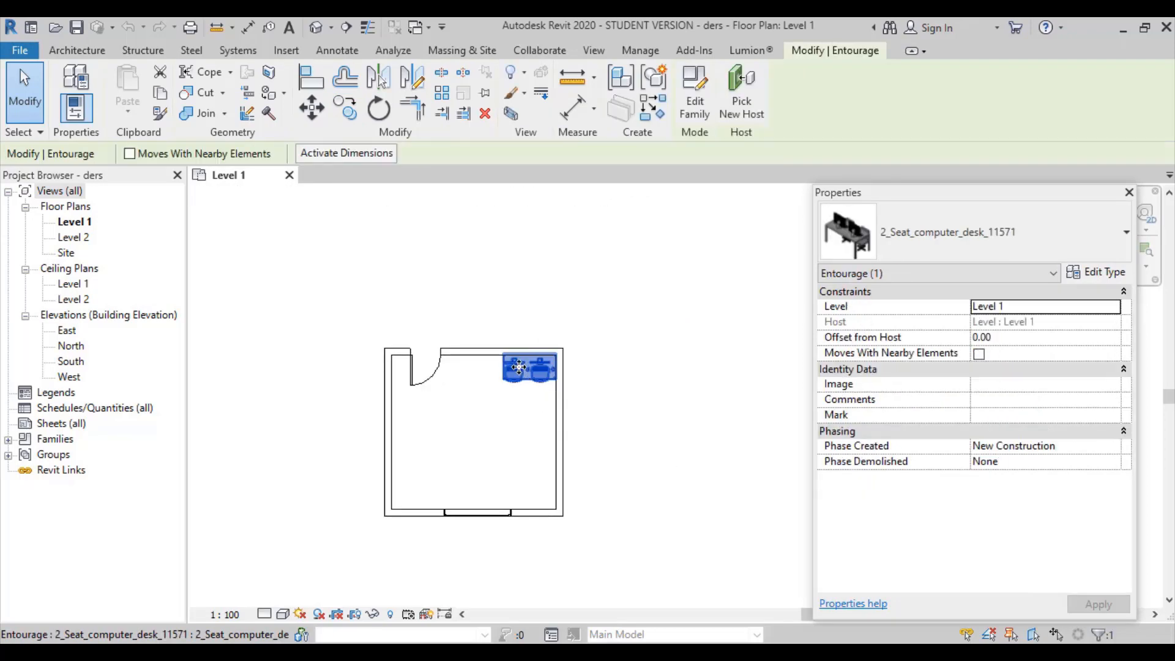
pyautogui.click(347, 110)
pyautogui.scroll(3, 544, 391)
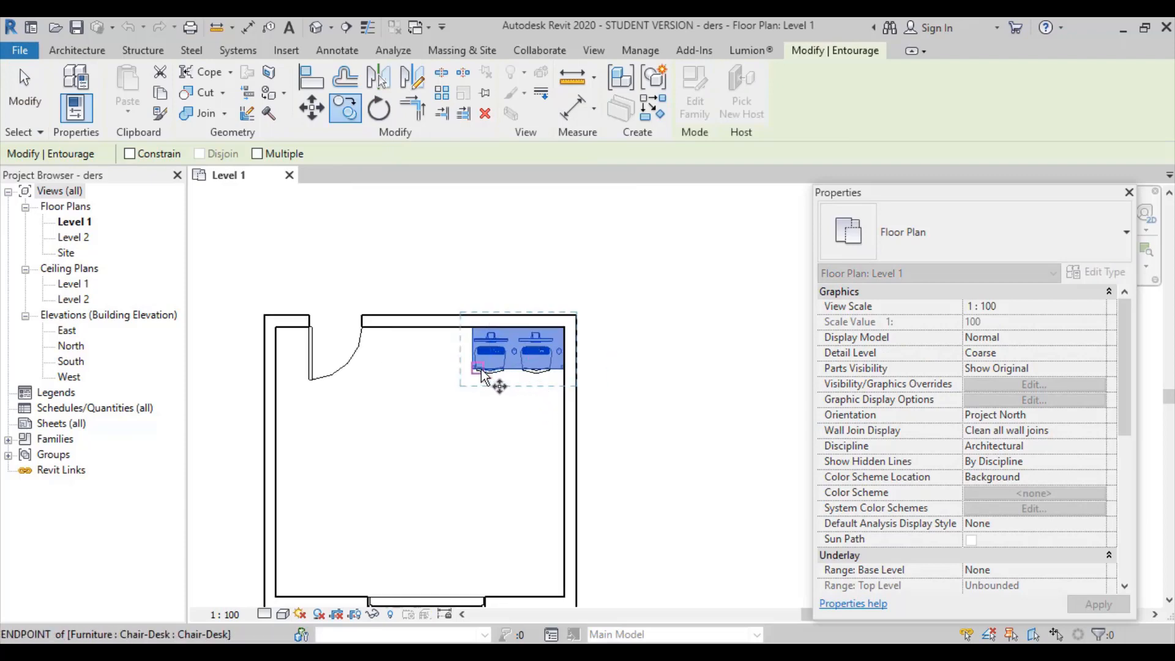
pyautogui.click(481, 369)
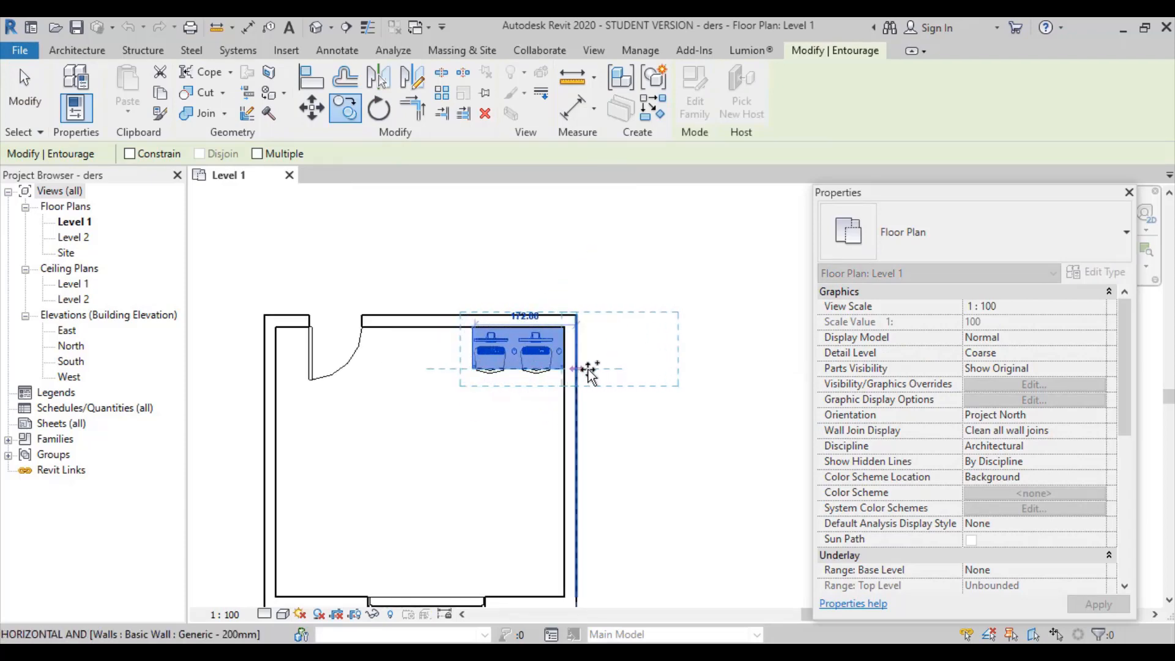
pyautogui.scroll(-3, 590, 370)
pyautogui.click(677, 373)
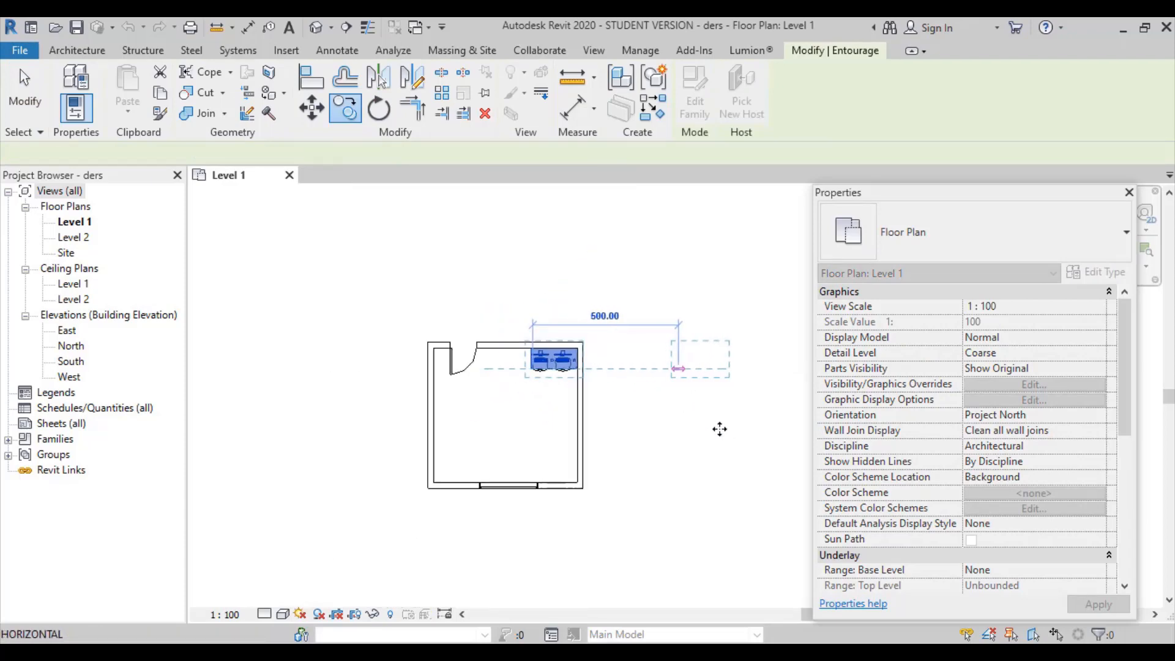
pyautogui.click(685, 437)
# Copy the desk outside the room by 400 diagonally up and to the right at 65°, and deselect it
pyautogui.moveTo(721, 392); pyautogui.dragTo(615, 440, button='middle')
pyautogui.click(617, 421)
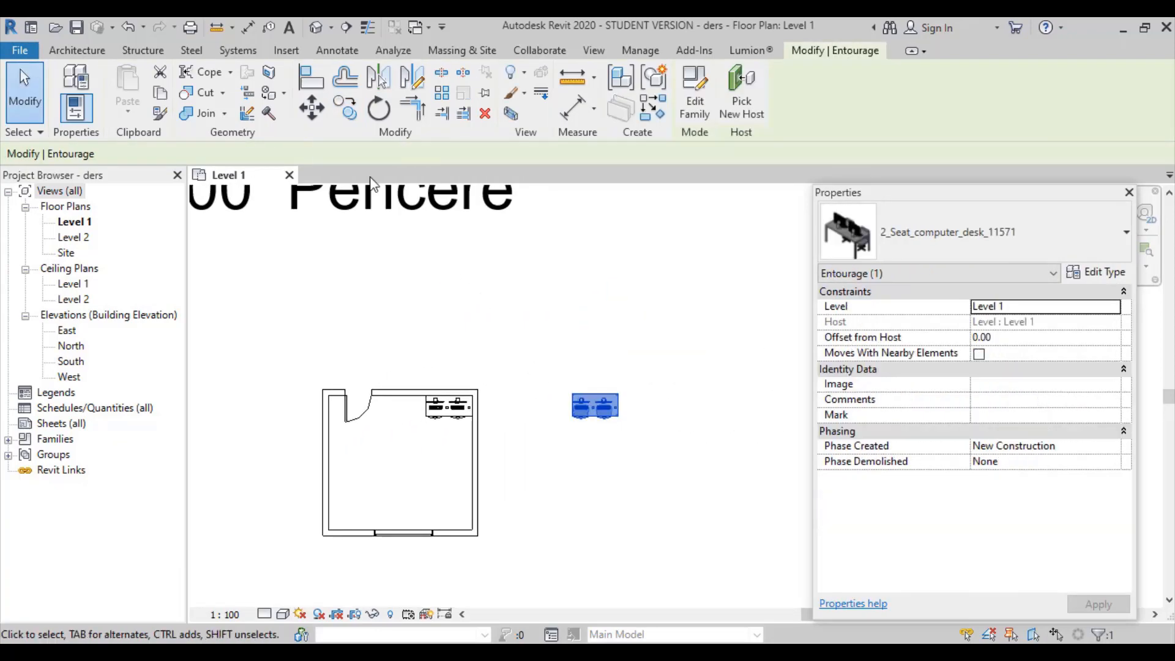
pyautogui.click(344, 108)
pyautogui.click(585, 409)
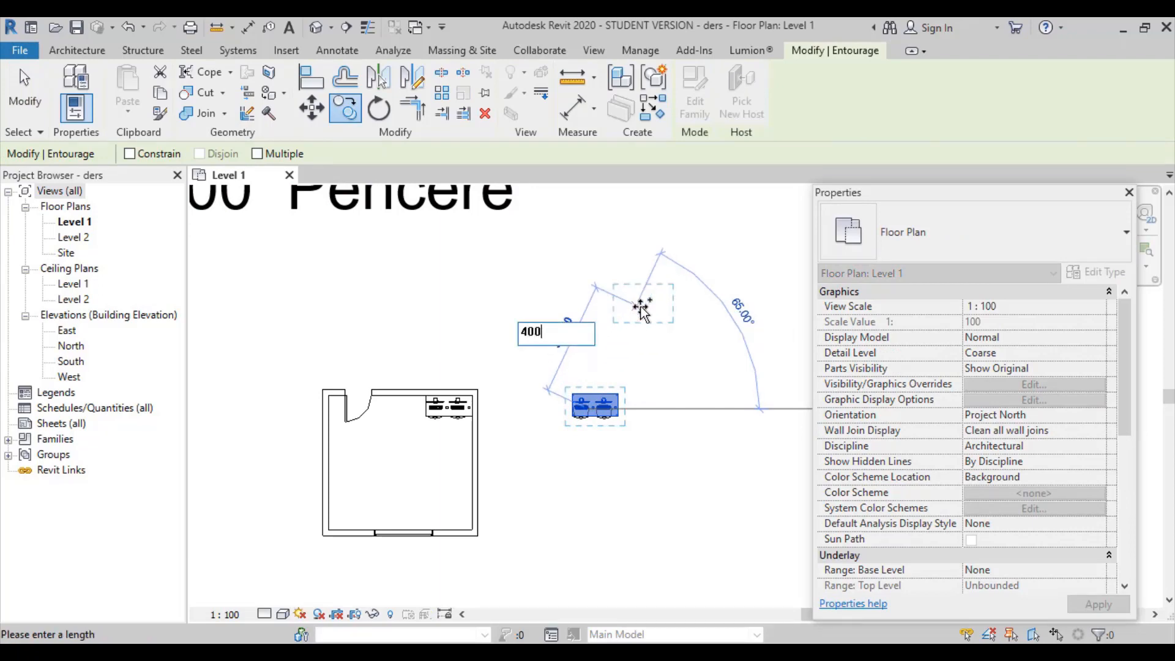
pyautogui.click(642, 309)
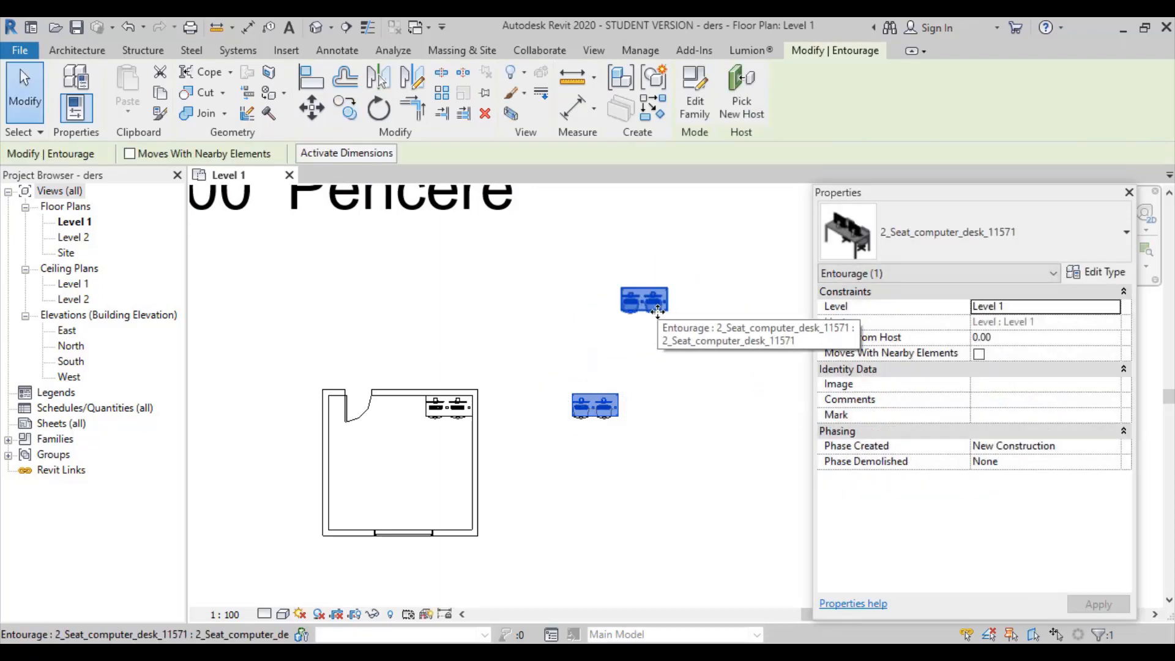
pyautogui.click(691, 342)
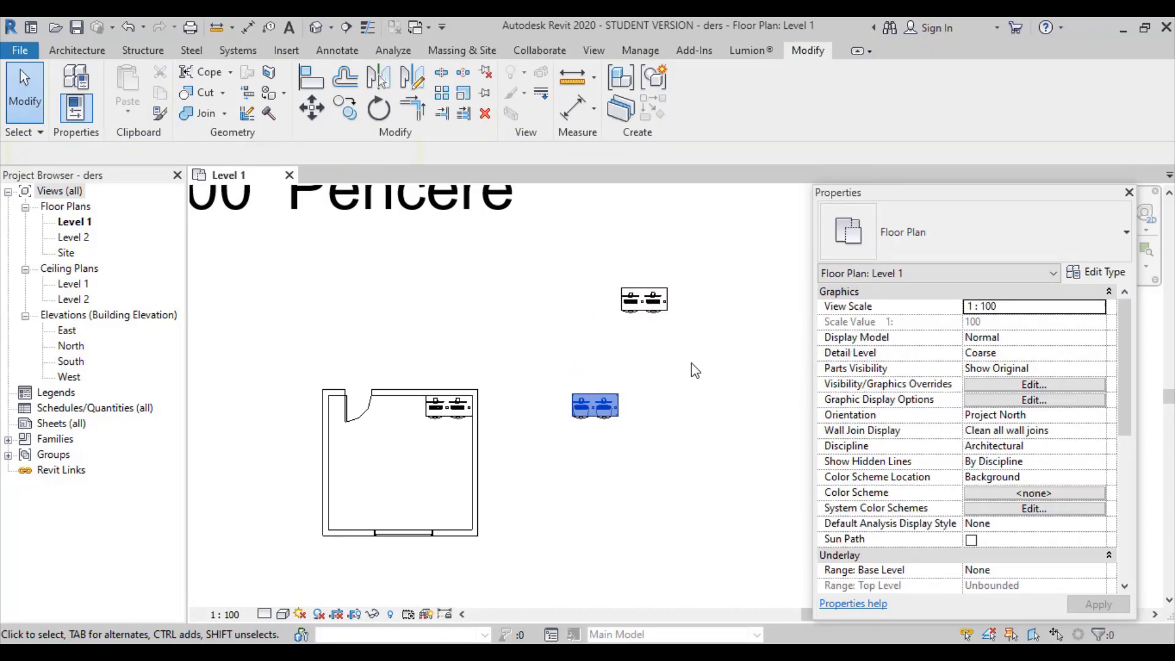
# Copy the first desk outside the room about 450 diagonally up and to the left, and deselect it
pyautogui.click(607, 424)
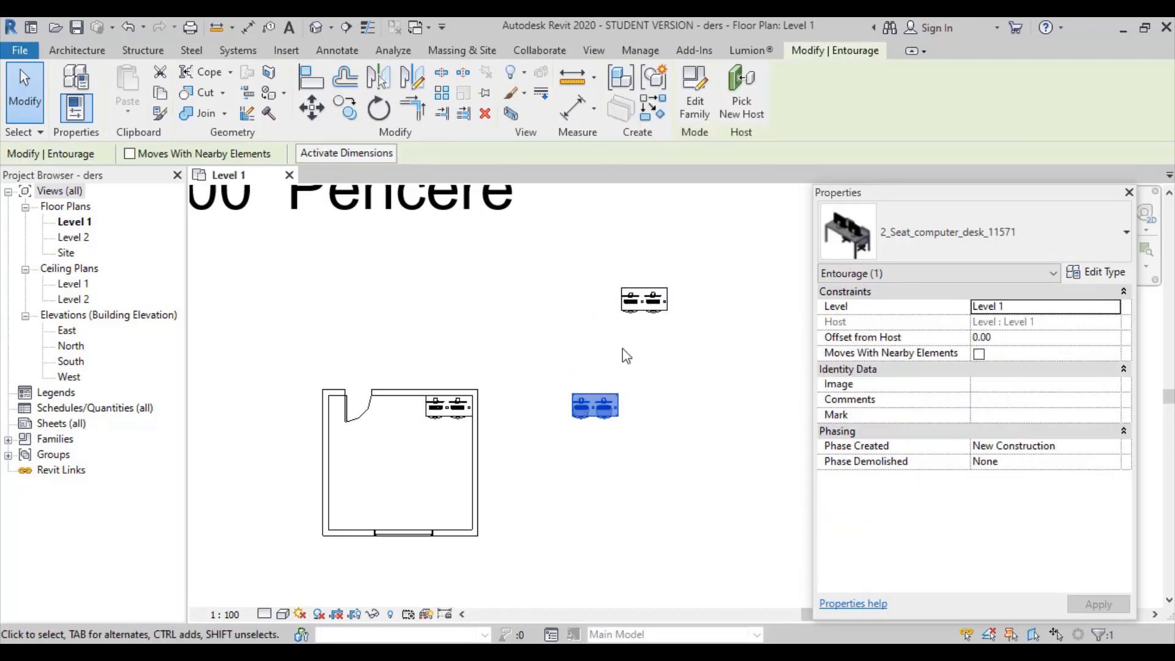
pyautogui.click(345, 108)
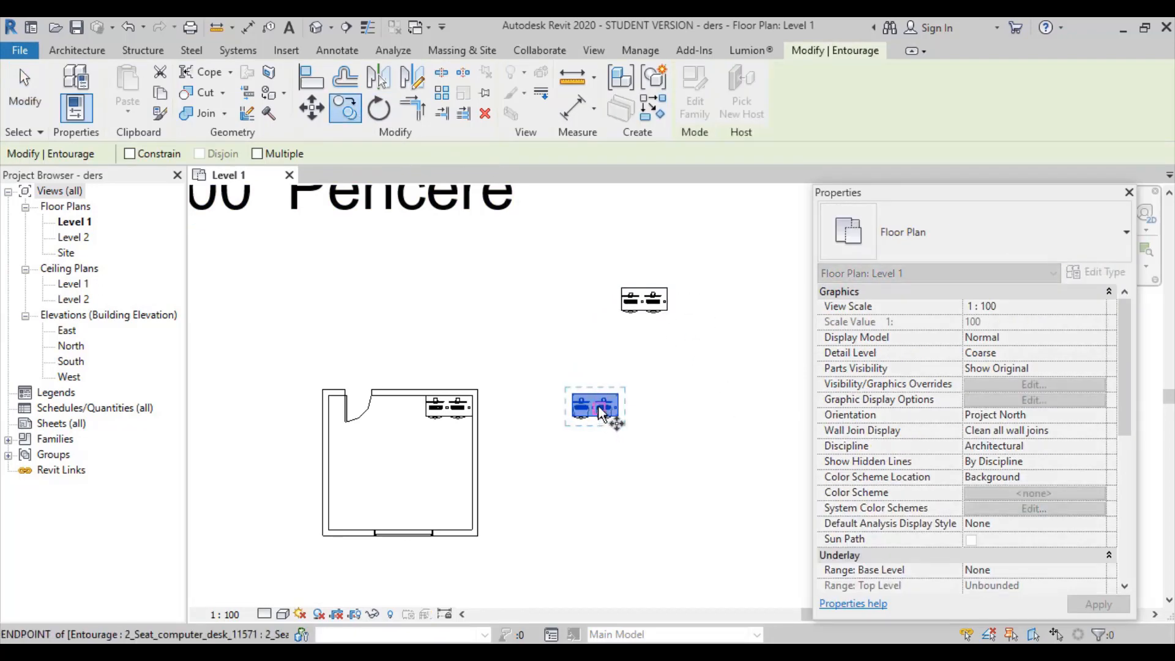
pyautogui.scroll(2, 598, 408)
pyautogui.click(598, 405)
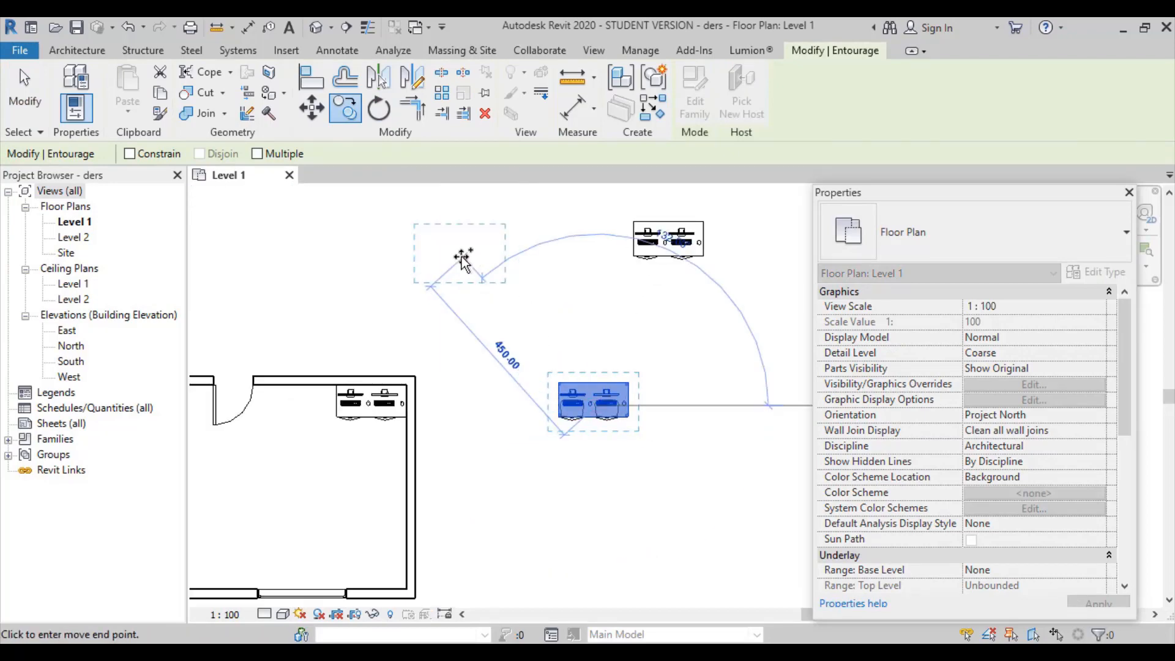
pyautogui.click(467, 258)
pyautogui.click(484, 429)
pyautogui.scroll(-1, 481, 426)
pyautogui.moveTo(481, 426); pyautogui.dragTo(626, 389, button='middle')
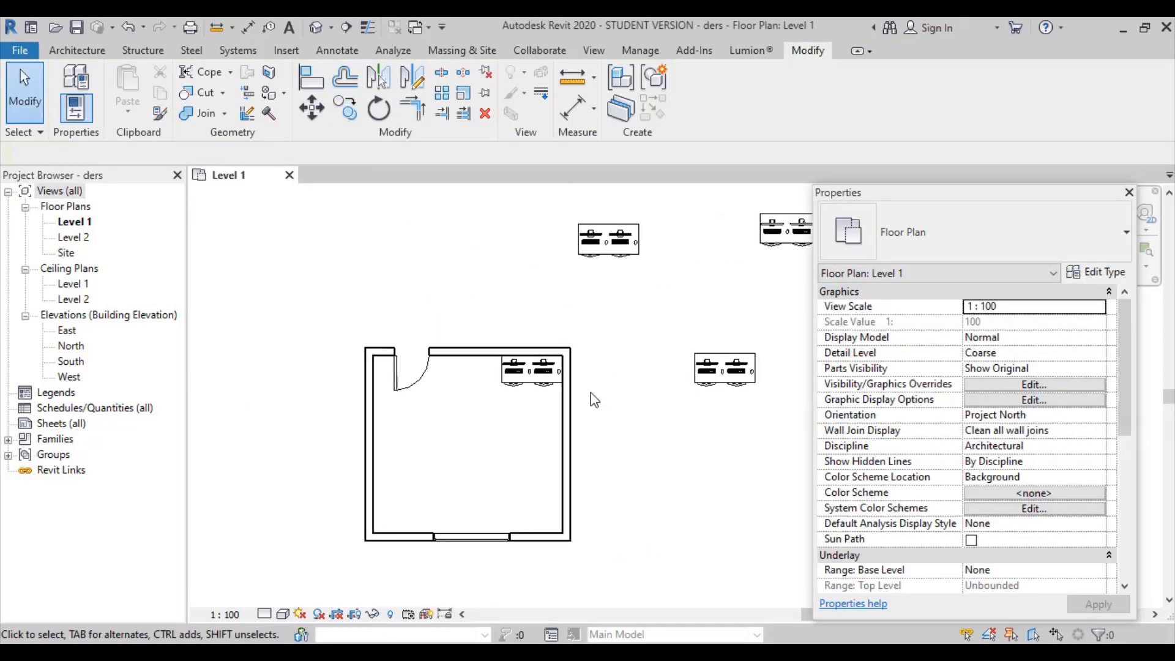
# Copy the desk inside the room from its upper-left corner to the room's upper-left inner corner, and deselect the copy
pyautogui.scroll(1, 520, 388)
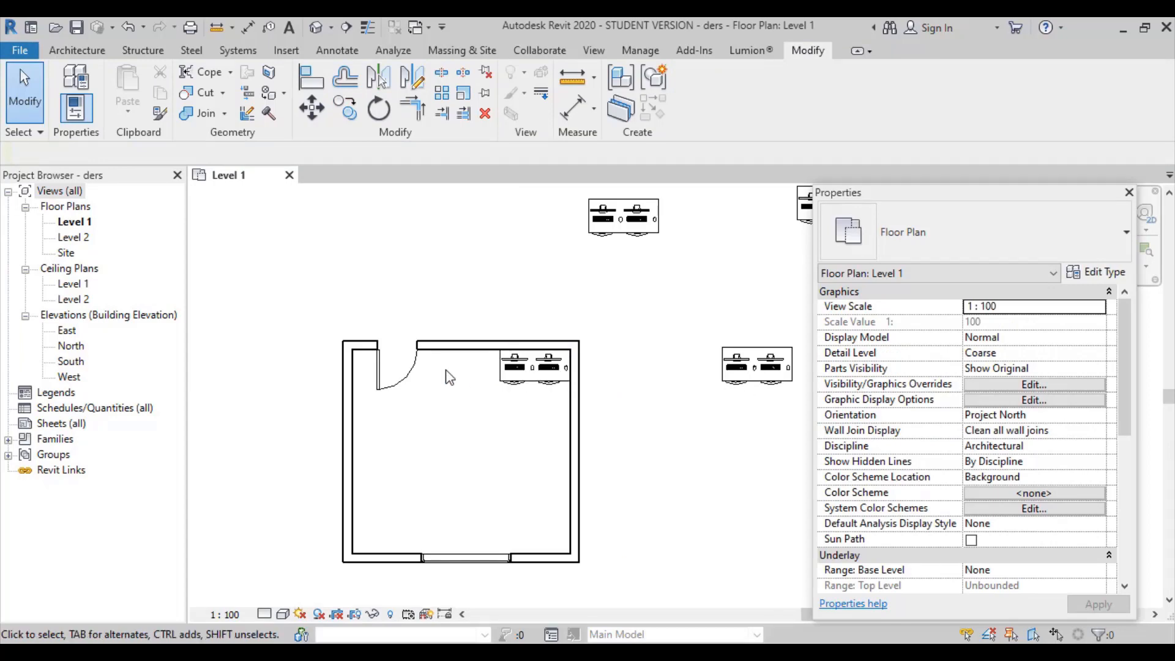
pyautogui.click(532, 370)
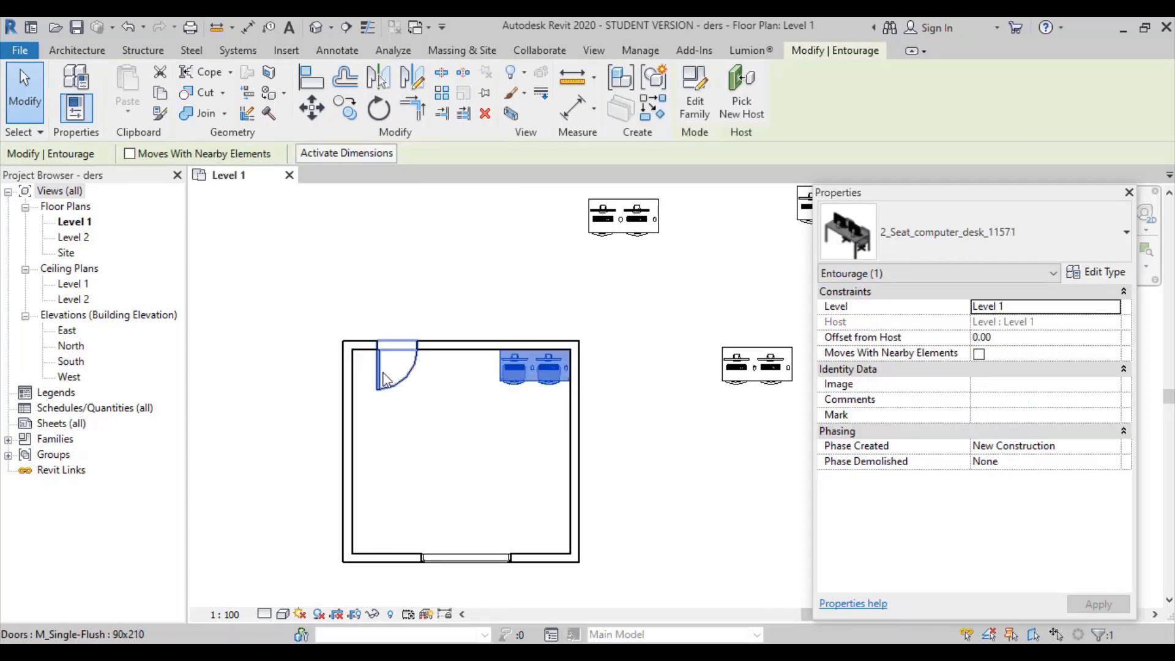
pyautogui.click(582, 322)
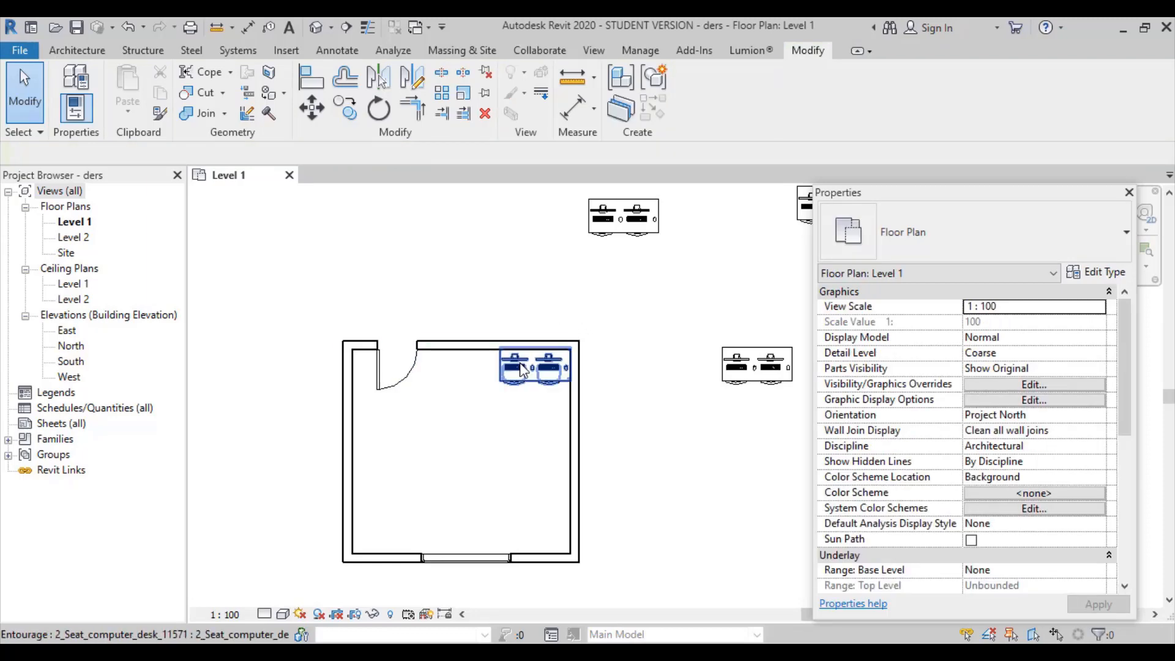
pyautogui.click(522, 370)
pyautogui.click(345, 108)
pyautogui.scroll(4, 490, 367)
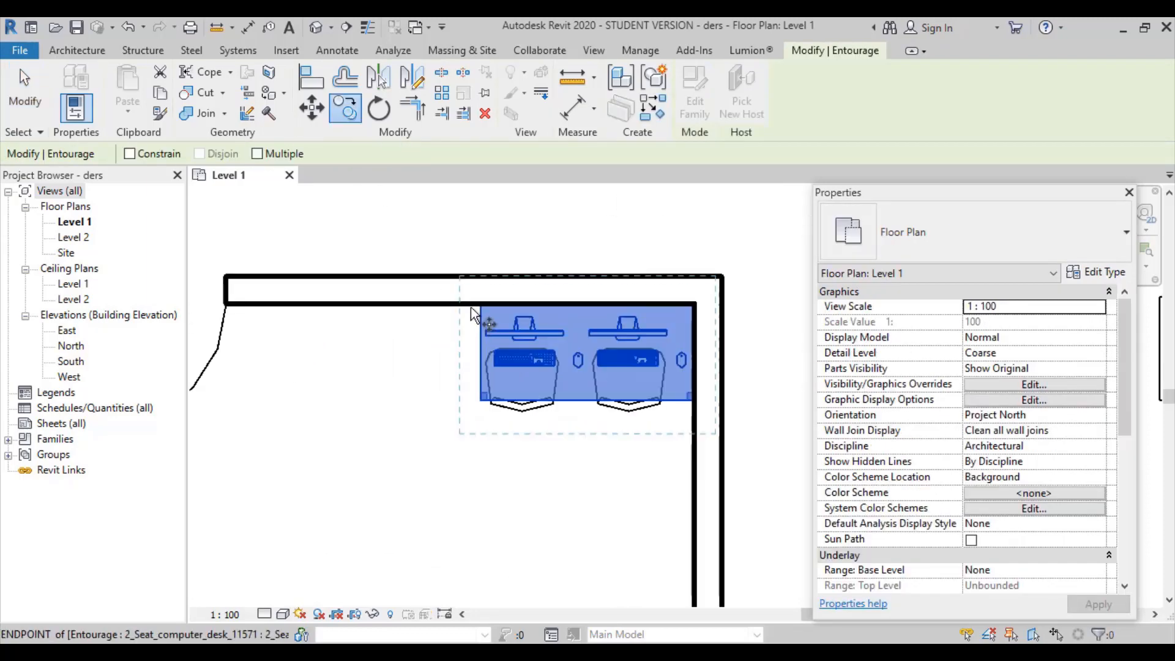
pyautogui.click(480, 305)
pyautogui.scroll(-2, 479, 304)
pyautogui.moveTo(401, 306); pyautogui.dragTo(723, 319, button='middle')
pyautogui.scroll(2, 430, 321)
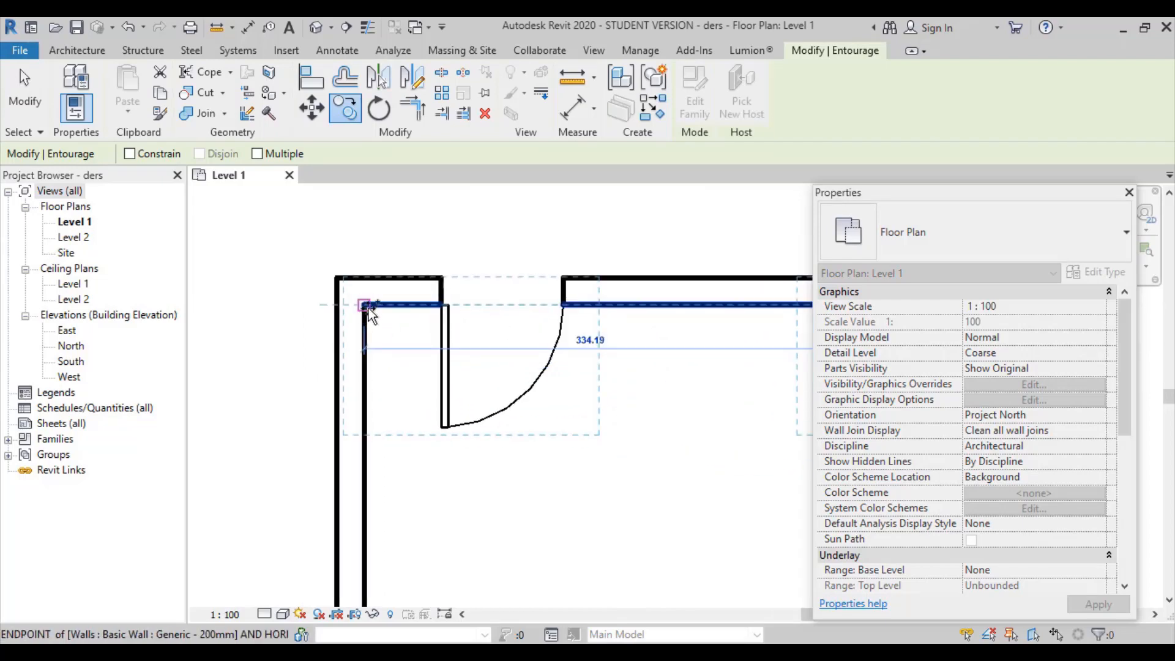
pyautogui.click(368, 308)
pyautogui.scroll(-2, 373, 309)
pyautogui.click(480, 427)
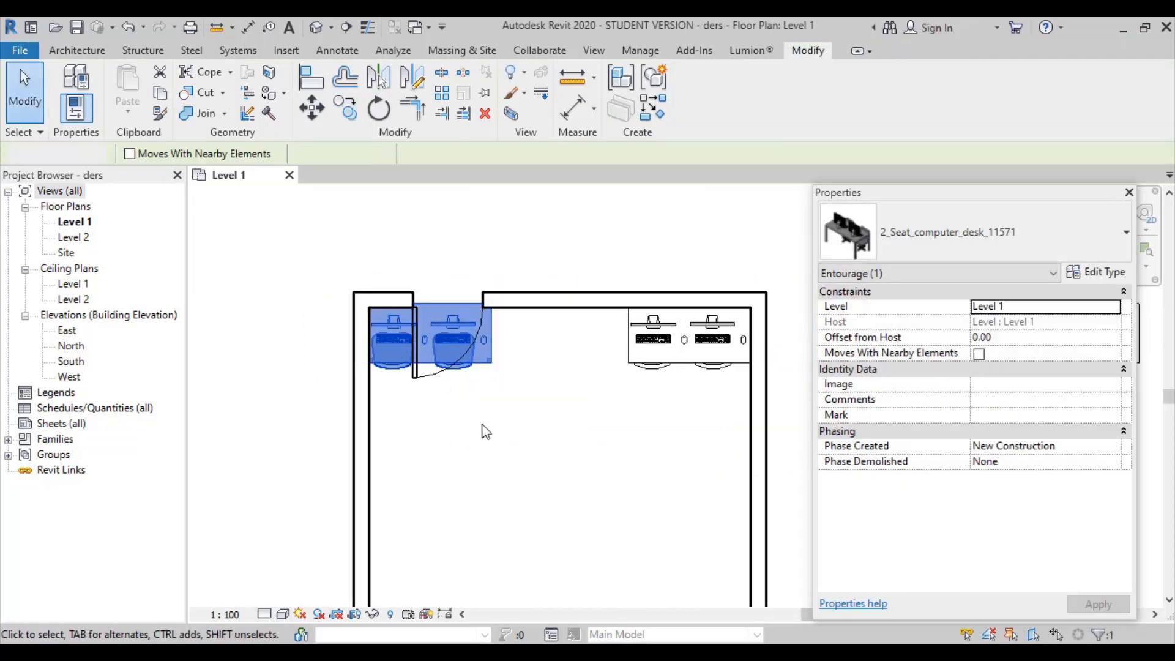
# Move the door along the upper wall to the middle between the two desks, and deselect it
pyautogui.click(427, 386)
pyautogui.press('m')
pyautogui.press('v')
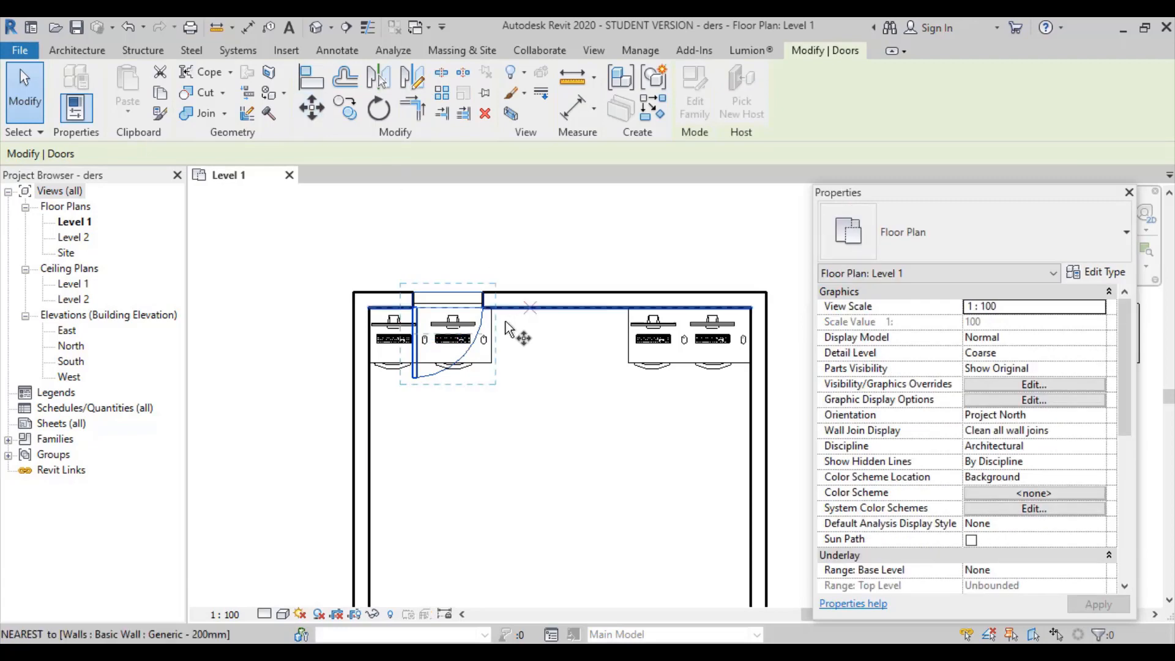
pyautogui.click(448, 292)
pyautogui.click(559, 297)
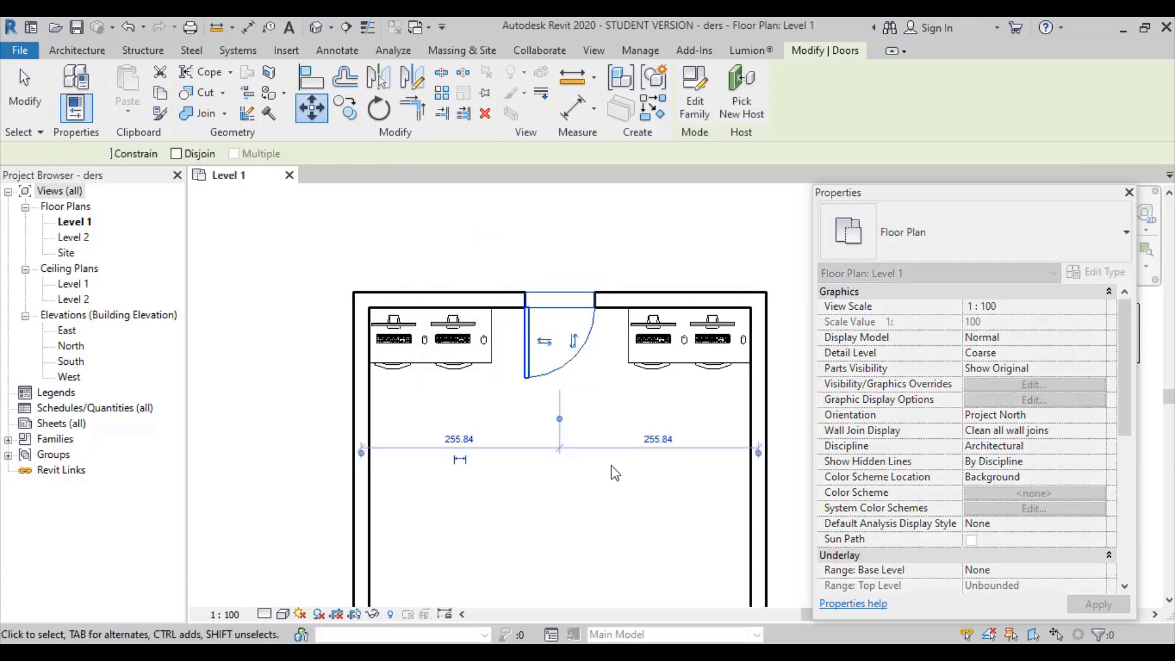
pyautogui.click(612, 472)
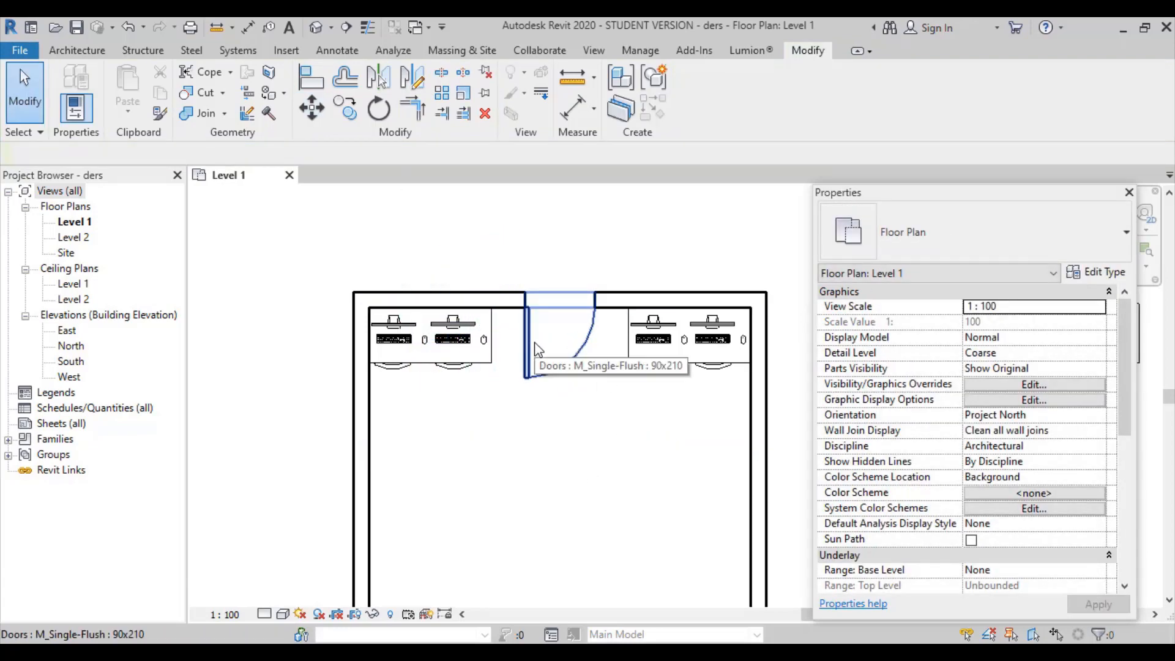
# Nudge the door back and forth along the upper wall in small increments, leaving it slightly left of the wall's middle
pyautogui.click(537, 349)
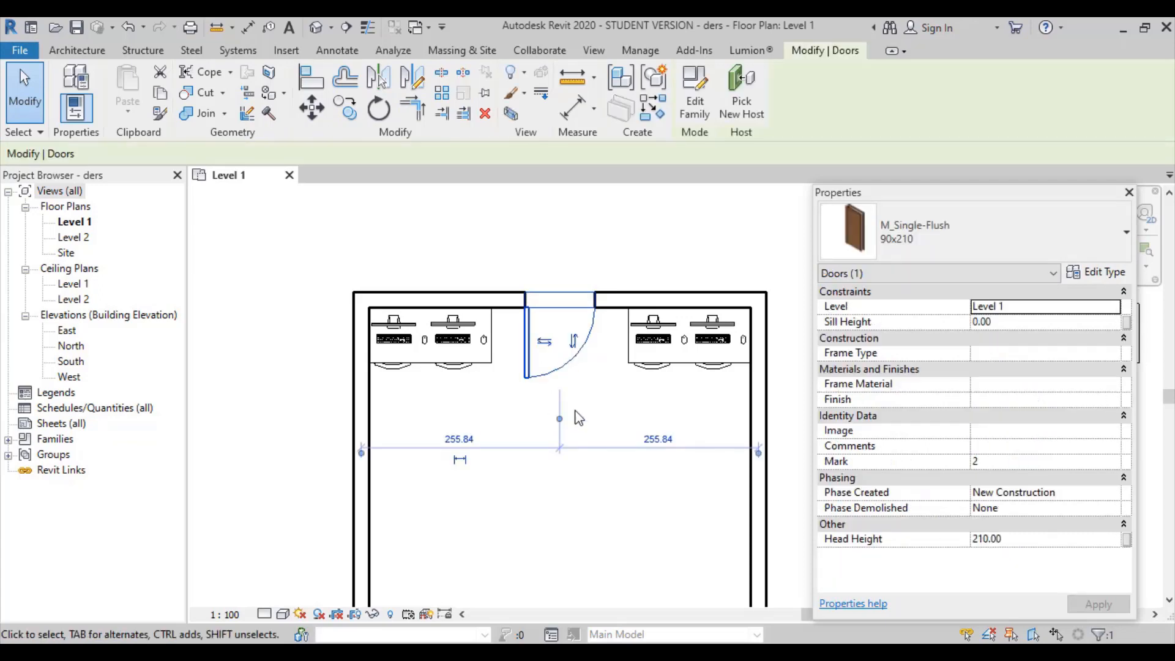
pyautogui.press('Left')
pyautogui.press('Left')
pyautogui.press('Left')
pyautogui.press('Left')
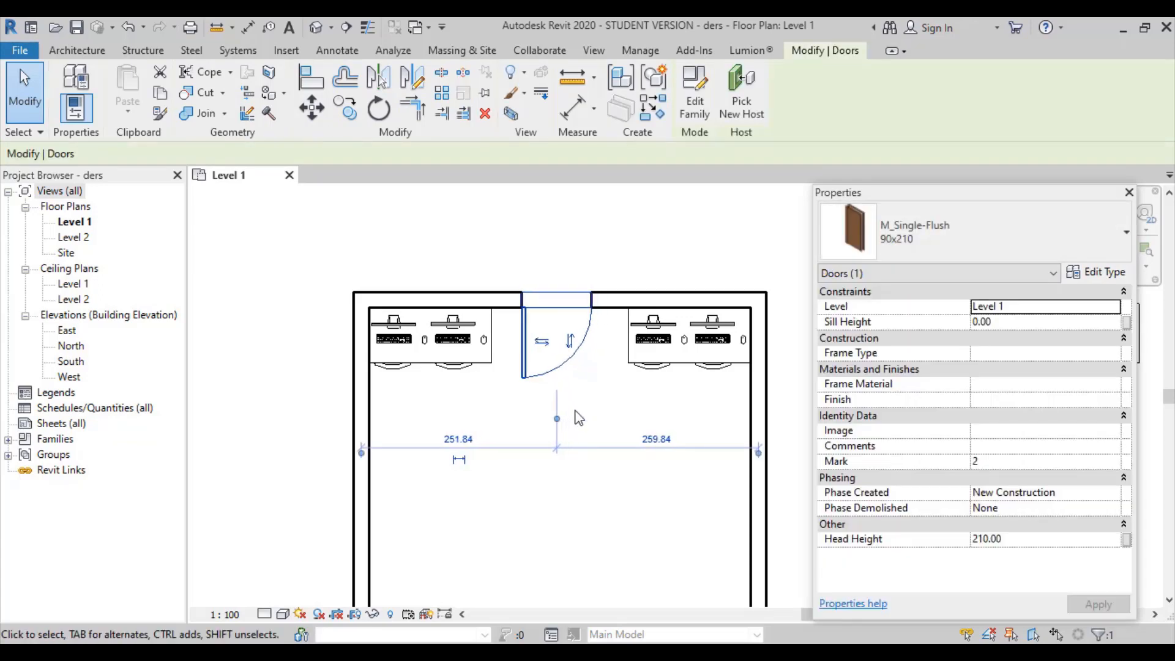
pyautogui.press('Right')
pyautogui.press('Right')
pyautogui.press('Right')
pyautogui.press('Left')
pyautogui.press('Left')
pyautogui.press('Left')
pyautogui.press('Left')
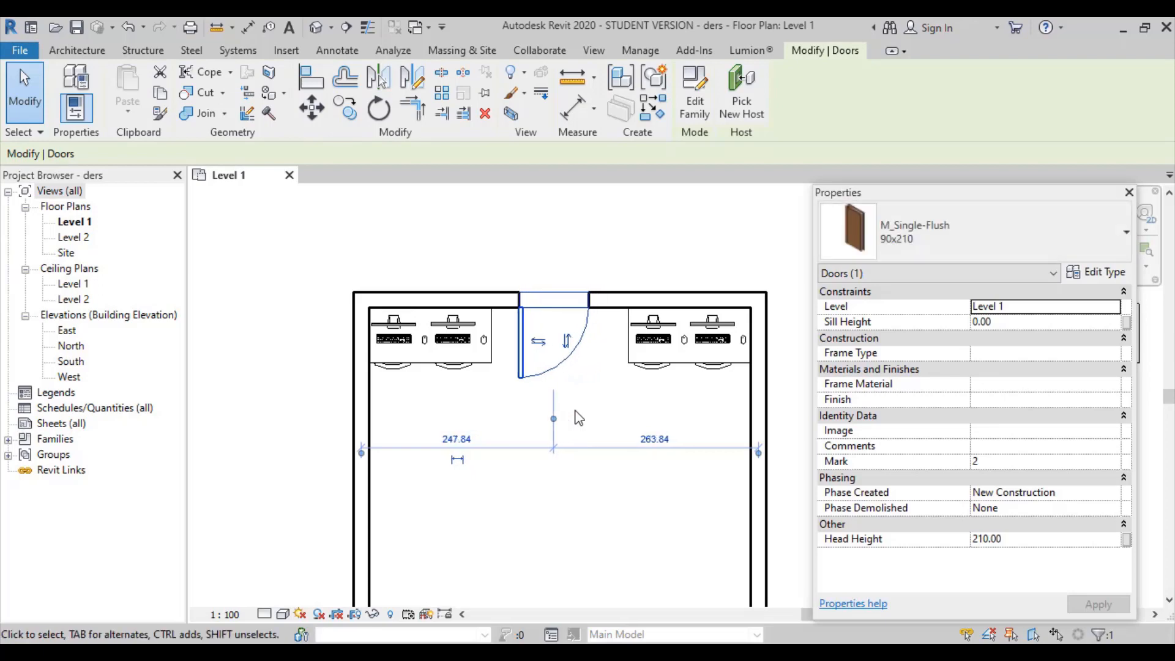
pyautogui.press('Right')
pyautogui.press('Right')
pyautogui.press('Left')
pyautogui.press('Left')
pyautogui.press('Left')
pyautogui.press('Left')
pyautogui.press('Left')
pyautogui.press('Left')
pyautogui.press('Left')
pyautogui.press('Left')
pyautogui.click(346, 113)
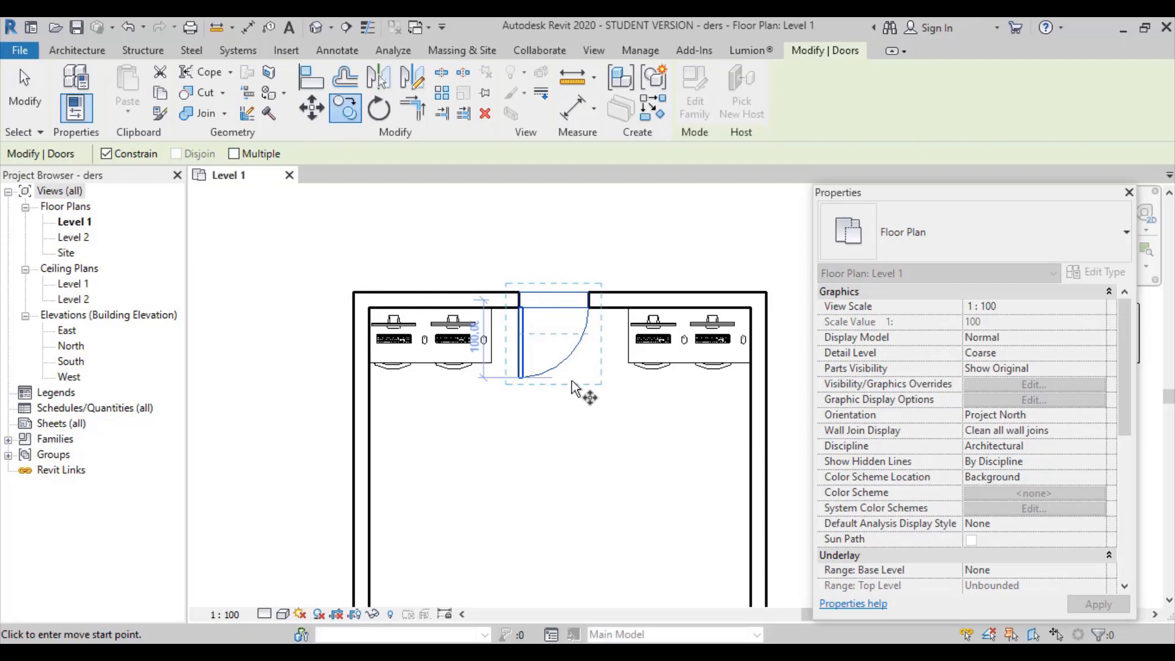
pyautogui.press('Escape')
pyautogui.press('Escape')
# Start copying the nearest desk above the room from its centre with Constrain on, and turn Constrain off to preview free placement
pyautogui.scroll(-2, 629, 372)
pyautogui.moveTo(581, 446); pyautogui.dragTo(481, 531, button='middle')
pyautogui.click(667, 282)
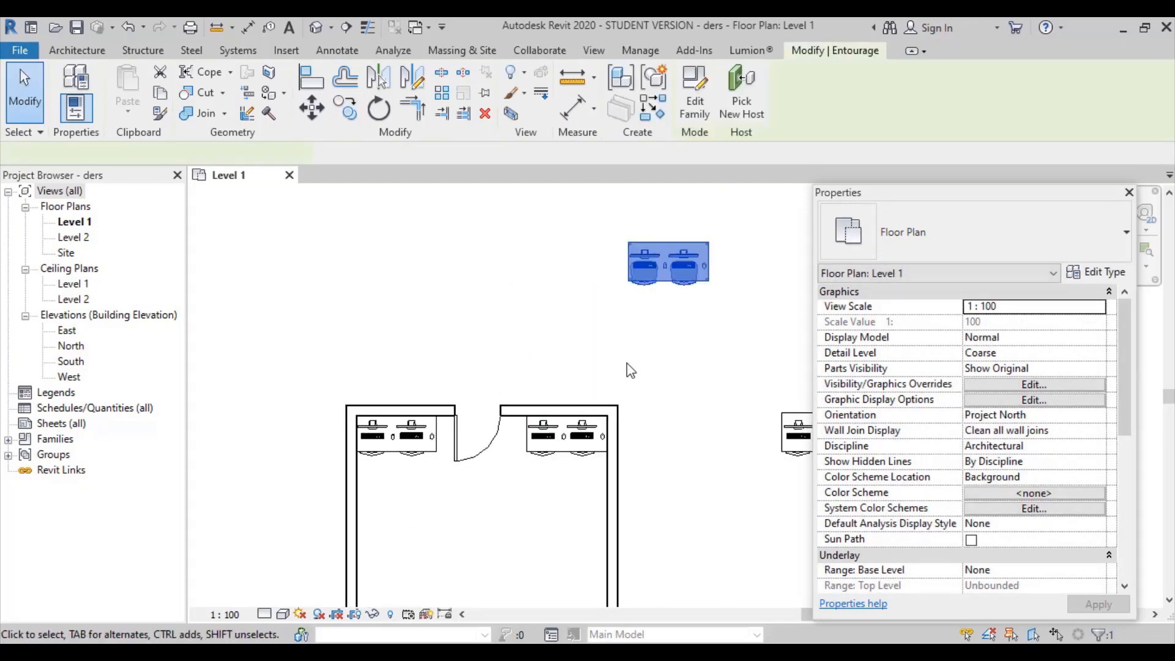
pyautogui.click(347, 113)
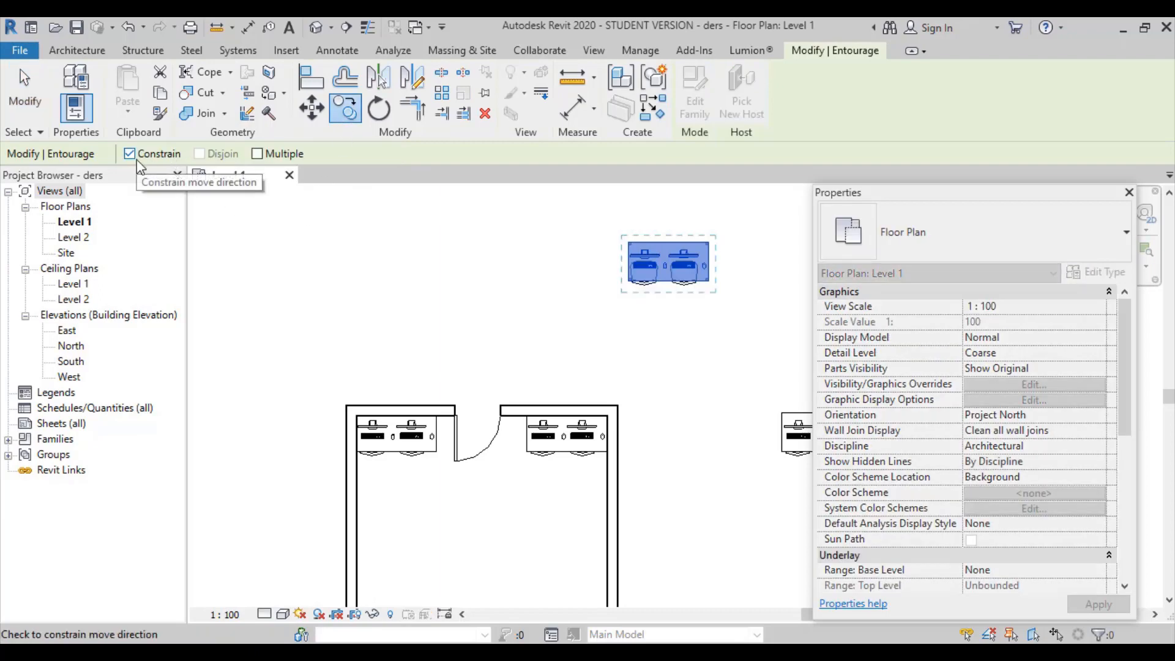
pyautogui.scroll(-1, 402, 325)
pyautogui.moveTo(402, 325); pyautogui.dragTo(291, 398, button='middle')
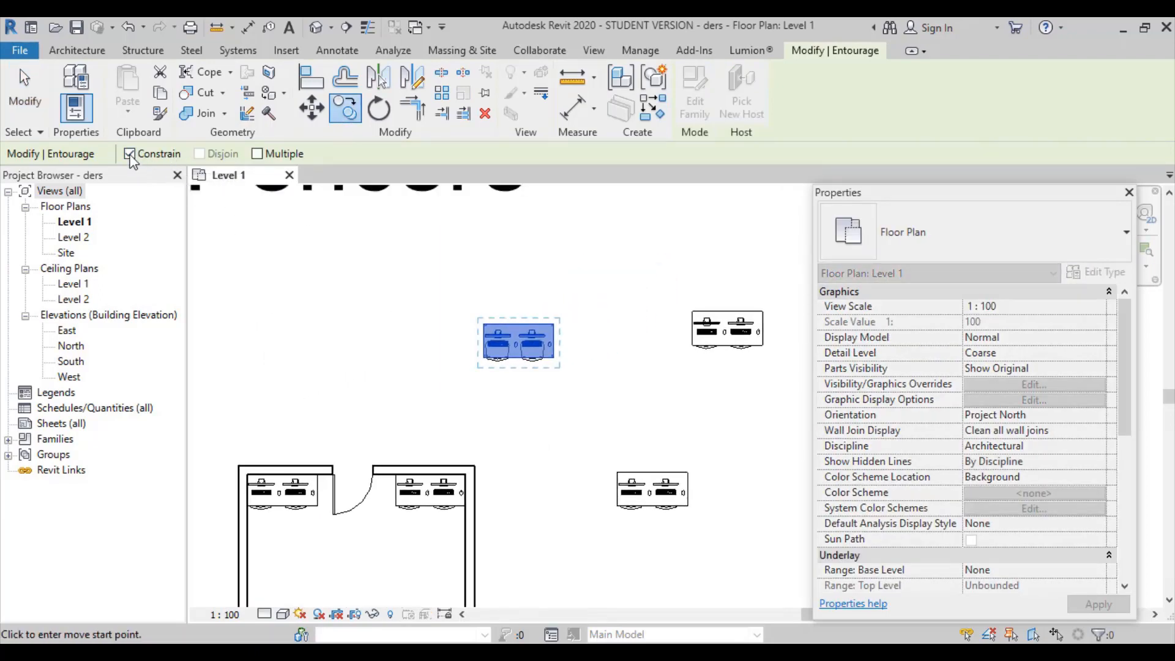
pyautogui.click(515, 342)
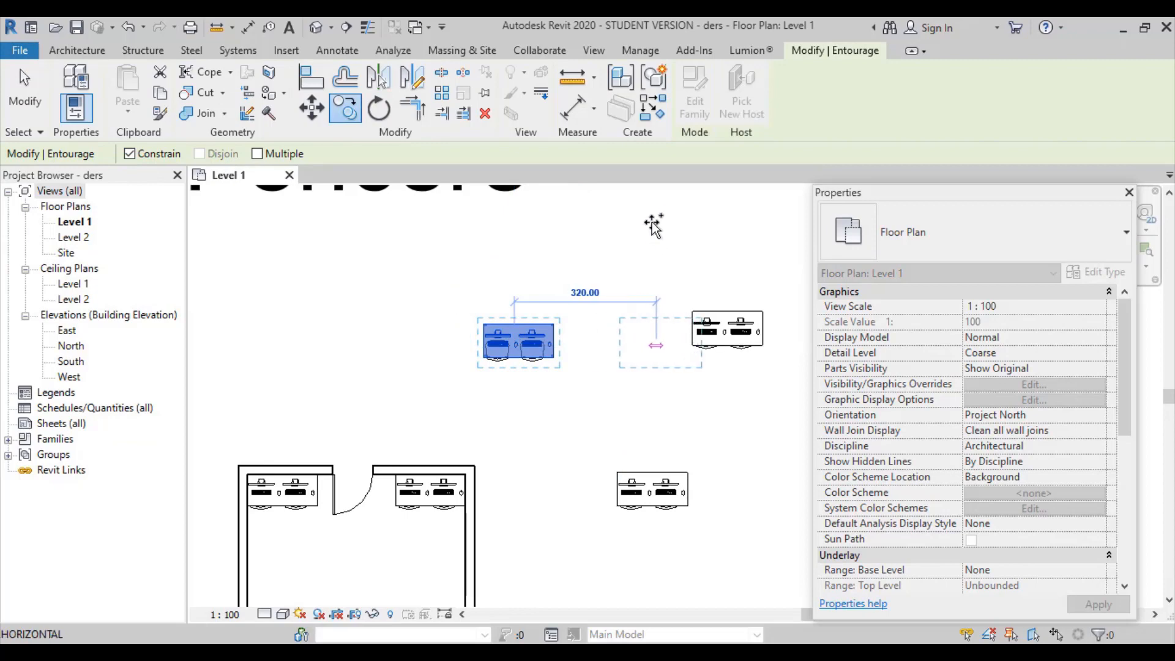
pyautogui.click(140, 158)
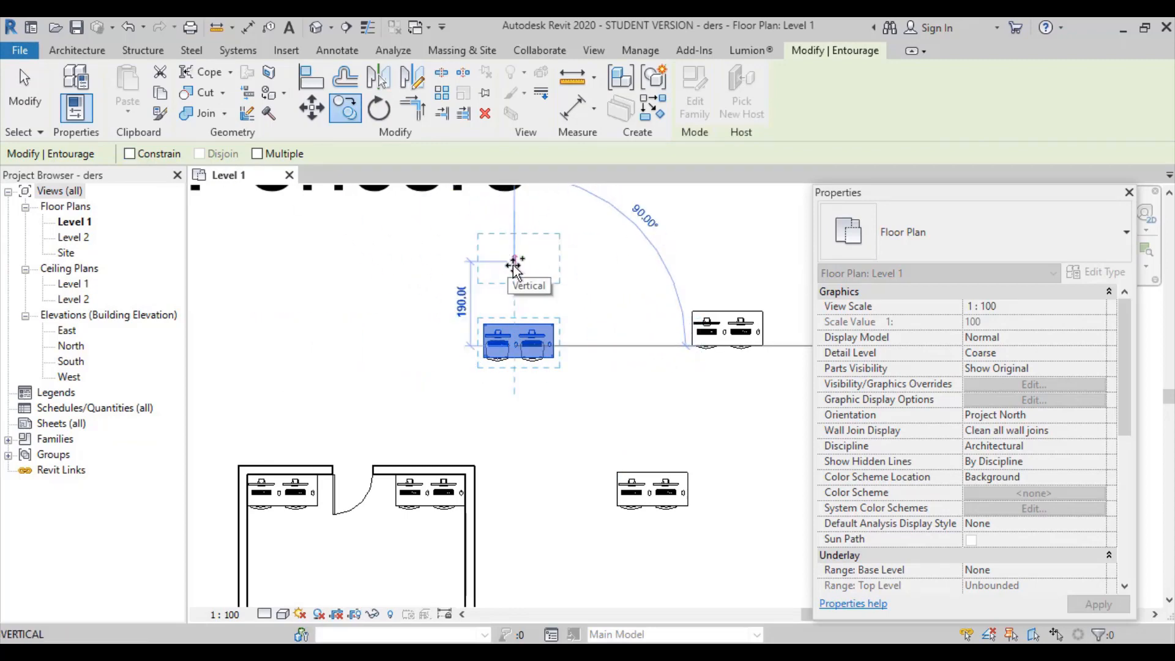
# Turn on Constrain and Multiple, place five desk copies in two rows above the room, and end the copying
pyautogui.click(141, 154)
pyautogui.click(257, 154)
pyautogui.scroll(-2, 494, 317)
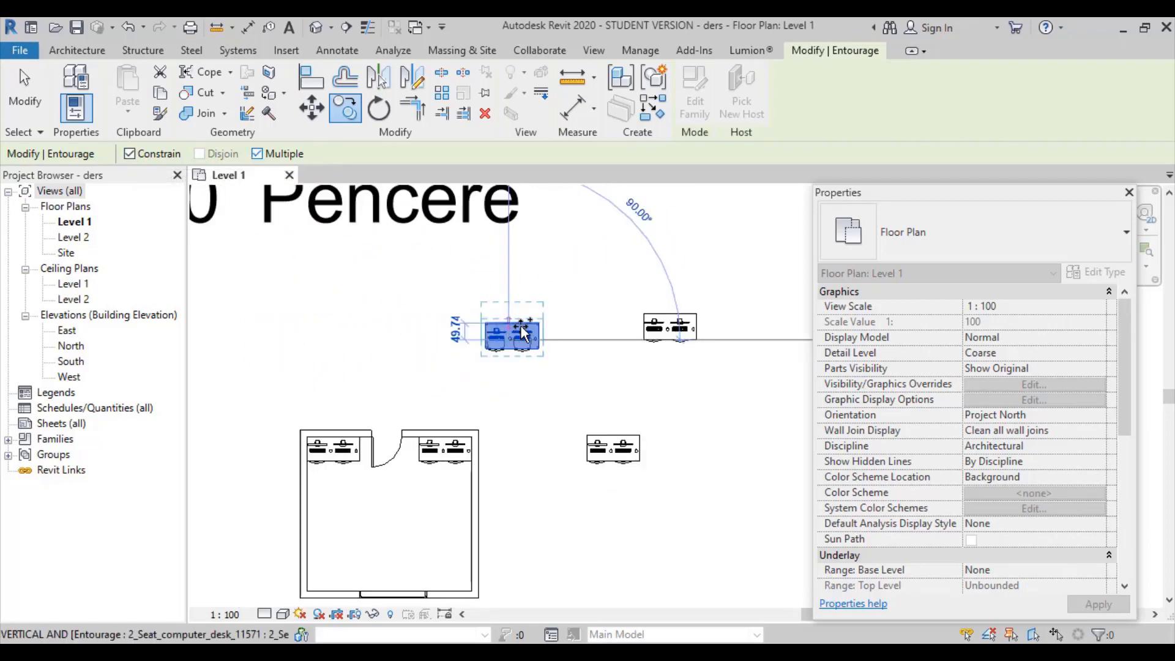
pyautogui.click(431, 324)
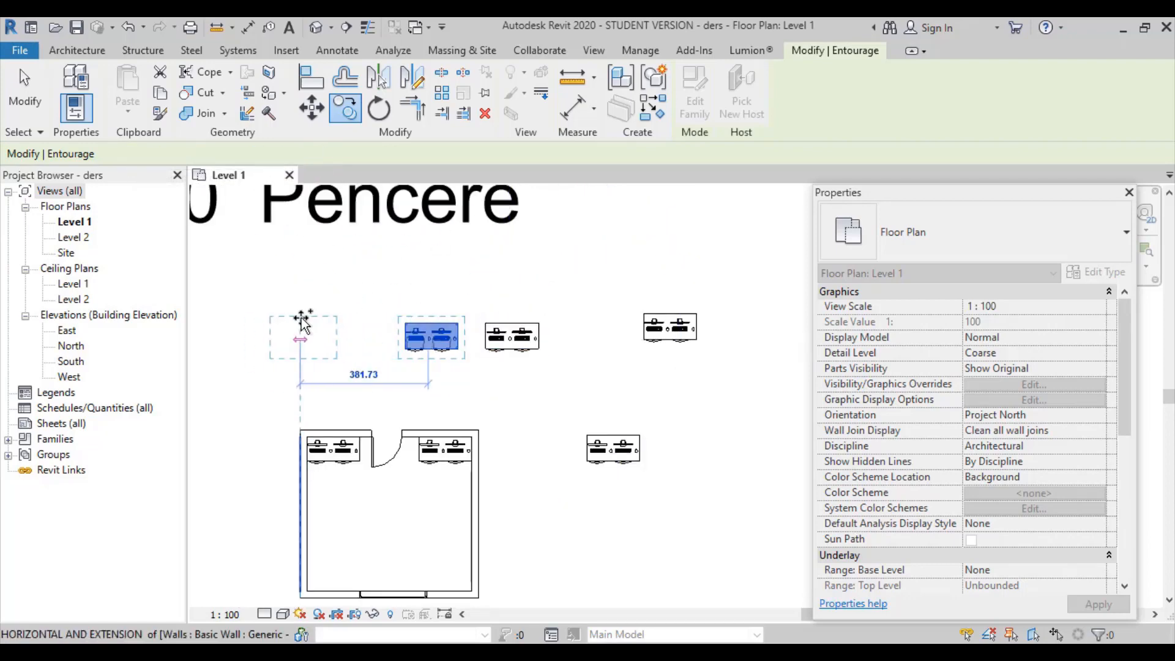
pyautogui.click(304, 321)
pyautogui.click(303, 263)
pyautogui.click(406, 263)
pyautogui.click(544, 262)
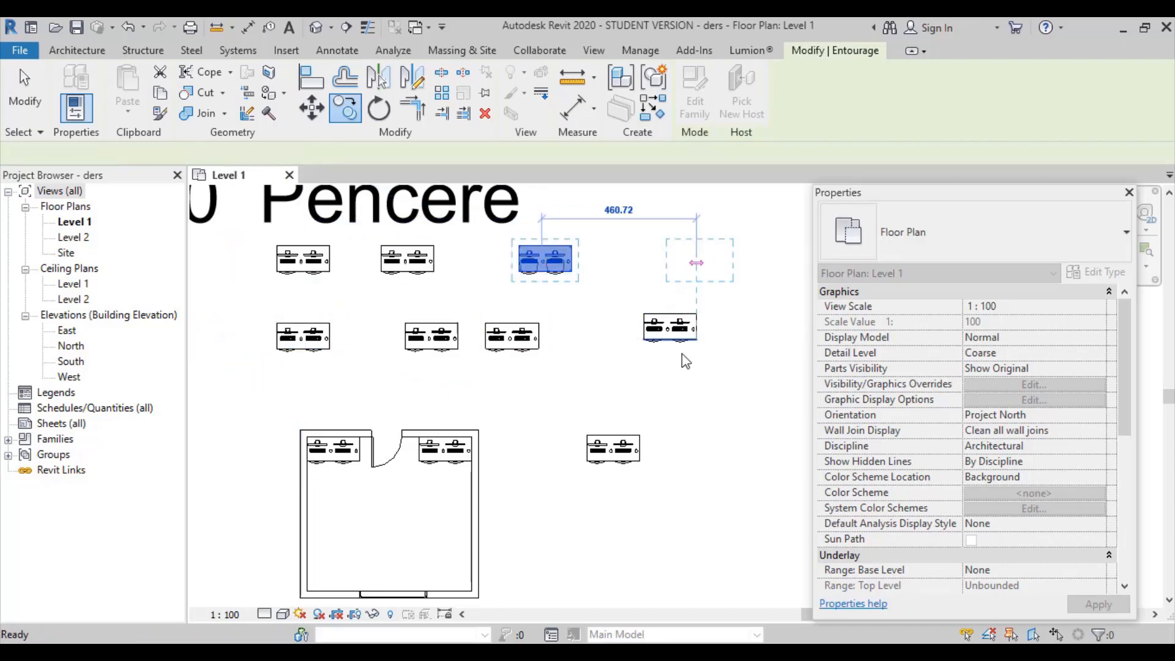
pyautogui.press('Escape')
pyautogui.press('Escape')
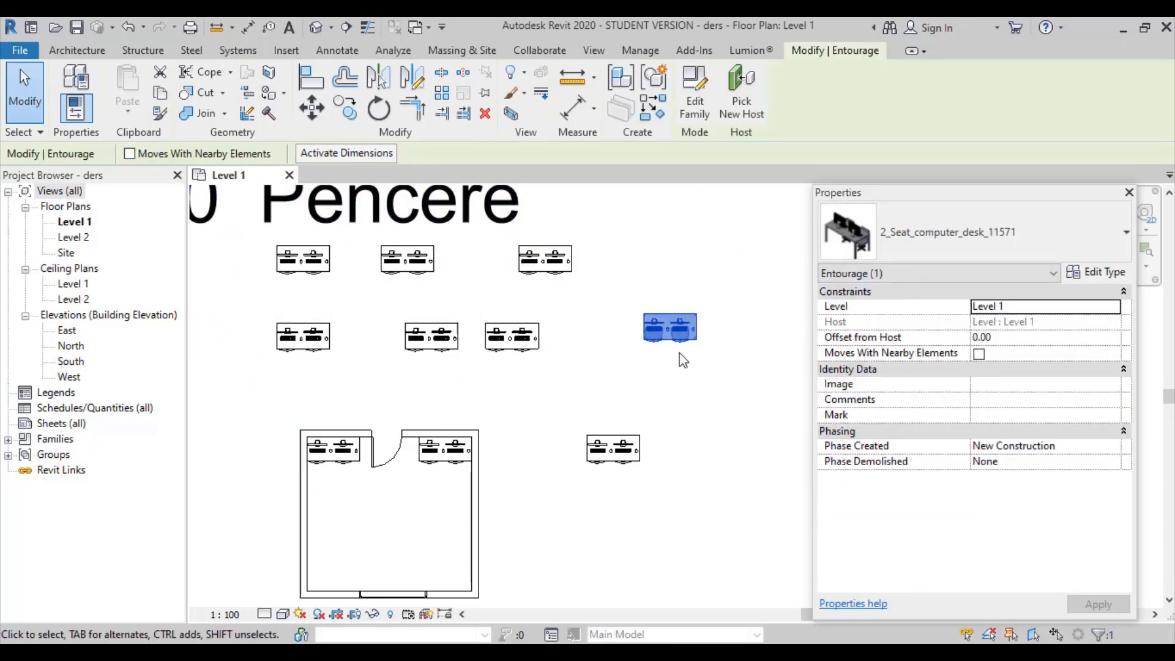
# Copy the rightmost desk above the room once straight up with Constrain on and Multiple off
pyautogui.click(346, 108)
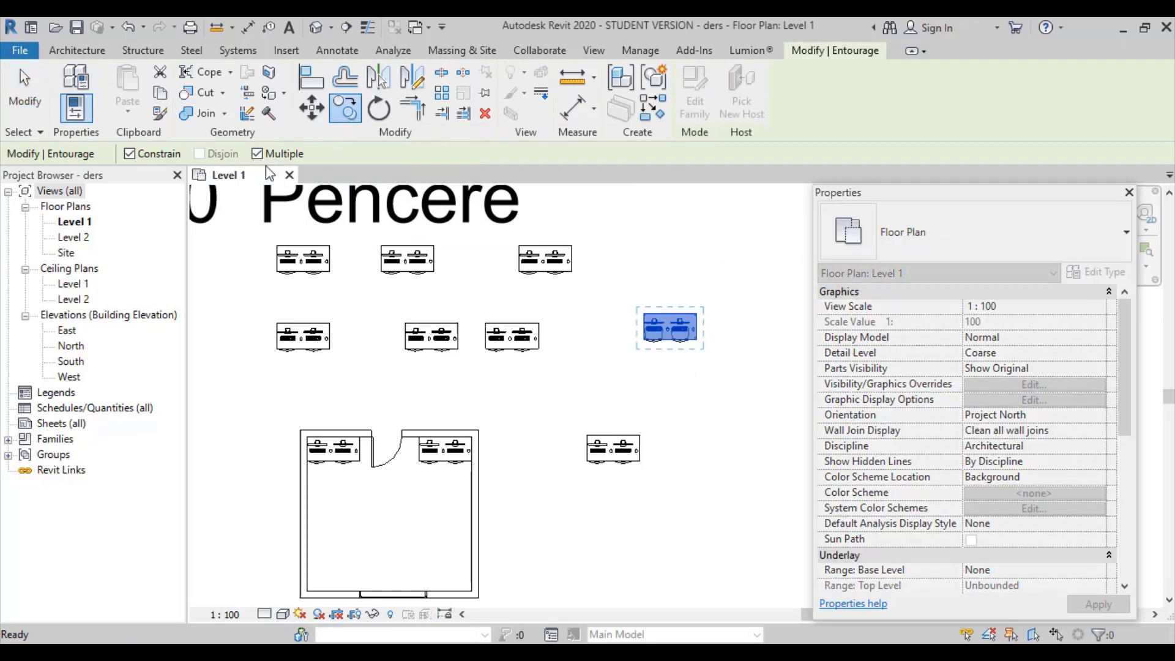
pyautogui.click(257, 154)
pyautogui.click(670, 327)
pyautogui.click(696, 244)
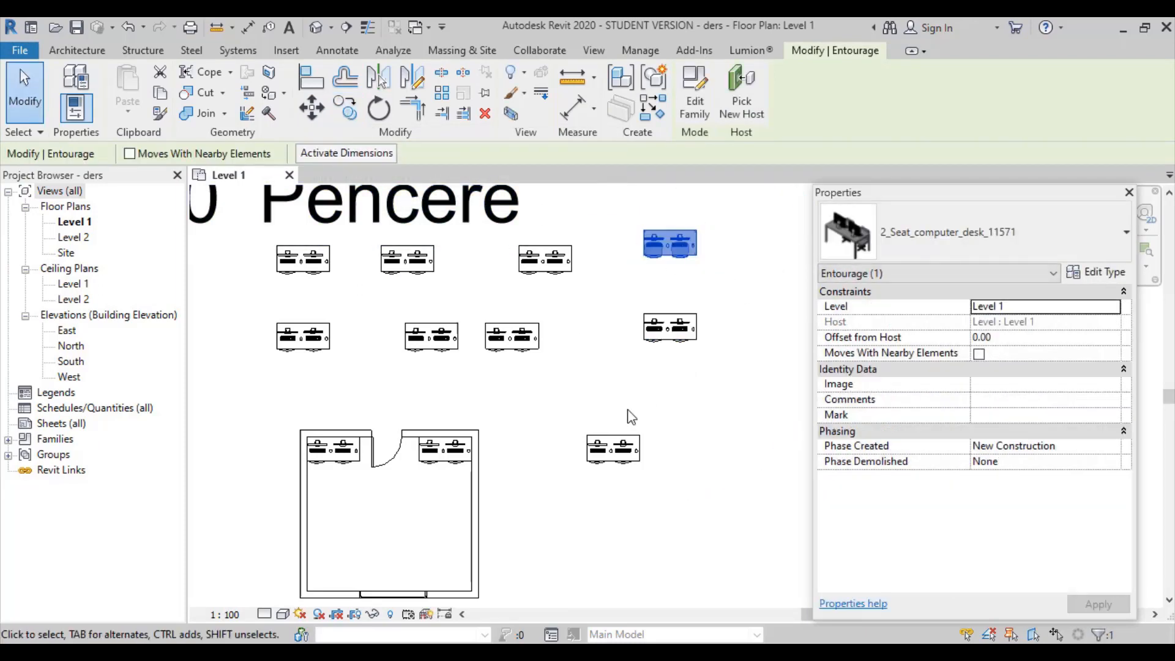
# Copy the new top-right desk straight down twice with Multiple and Constrain on, and deselect the last copy
pyautogui.click(345, 109)
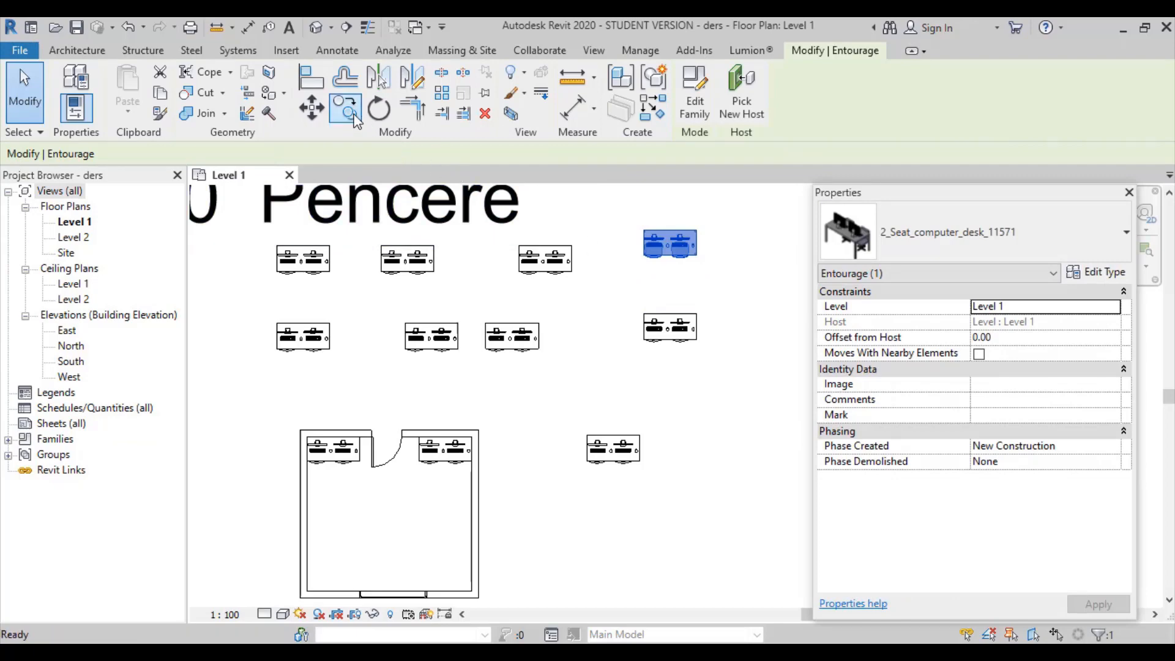
pyautogui.click(299, 155)
pyautogui.click(675, 246)
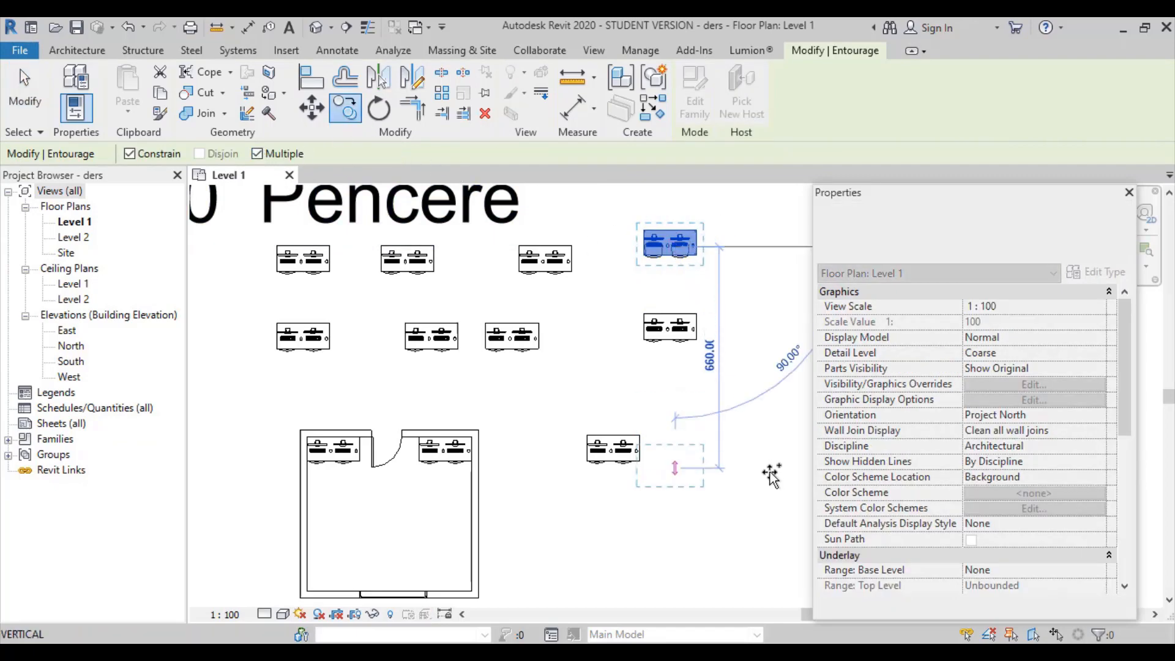
pyautogui.click(769, 472)
pyautogui.click(630, 548)
pyautogui.press('Escape')
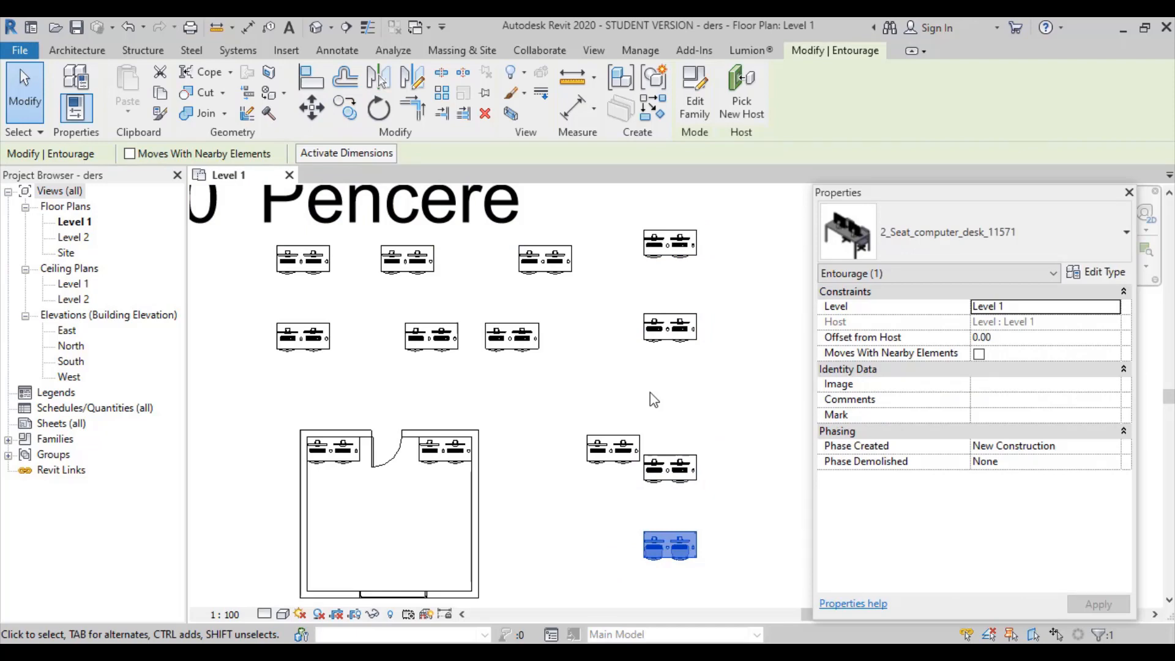
pyautogui.press('Escape')
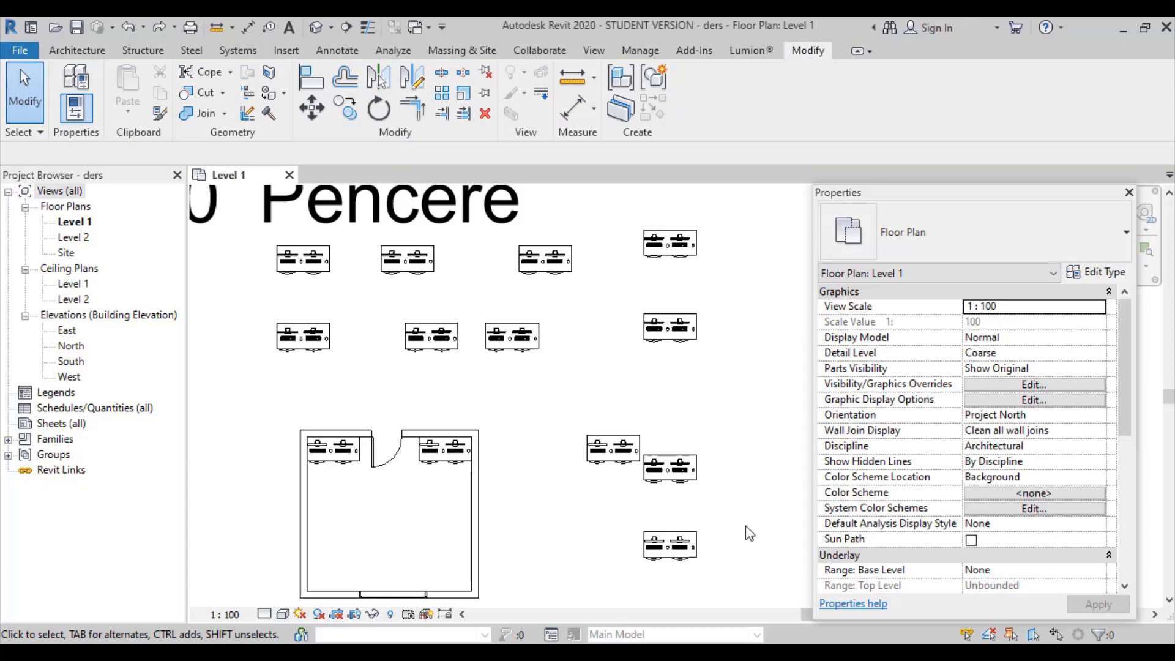
# Delete the text note and all desks outside the room except the lowest one
pyautogui.moveTo(753, 491); pyautogui.dragTo(506, 221)
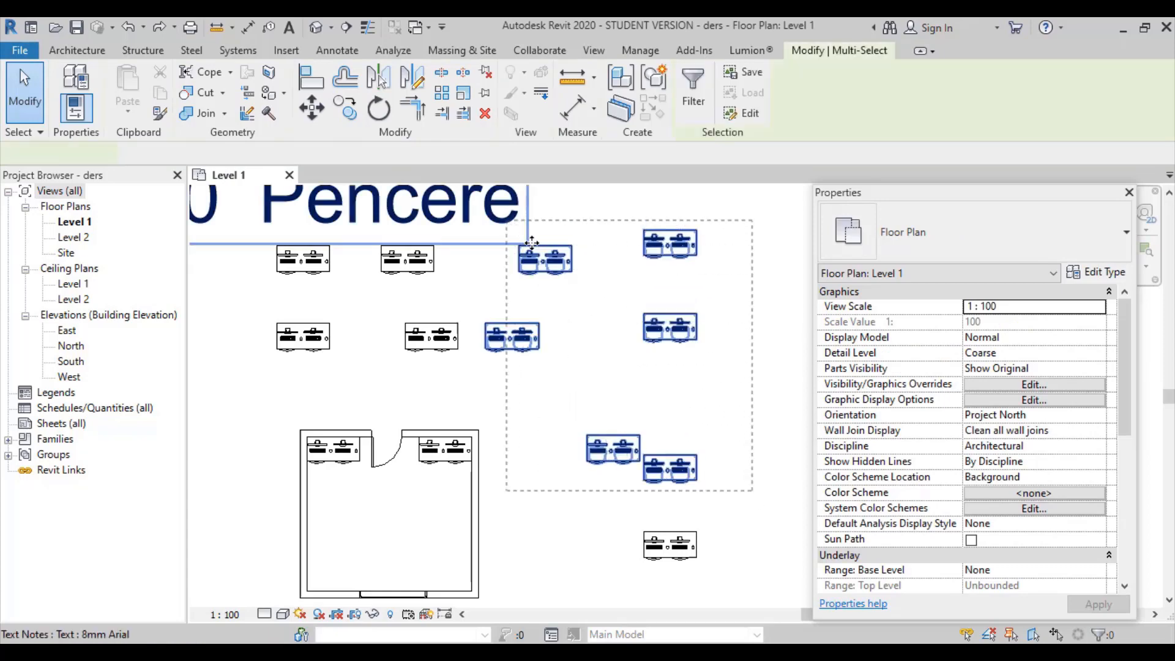
pyautogui.moveTo(576, 324); pyautogui.dragTo(670, 489, button='middle')
pyautogui.scroll(-1, 570, 406)
pyautogui.keyDown('ctrl'); pyautogui.click(554, 476); pyautogui.keyUp('ctrl')
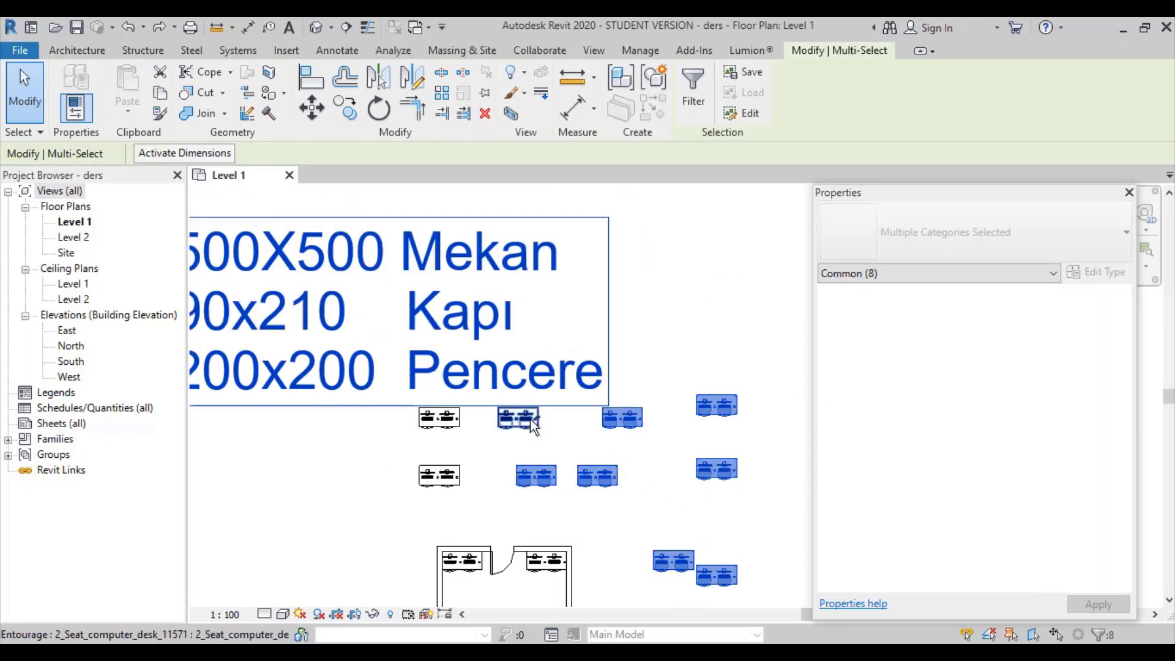
pyautogui.keyDown('ctrl'); pyautogui.click(526, 422); pyautogui.keyUp('ctrl')
pyautogui.keyDown('ctrl'); pyautogui.click(445, 420); pyautogui.keyUp('ctrl')
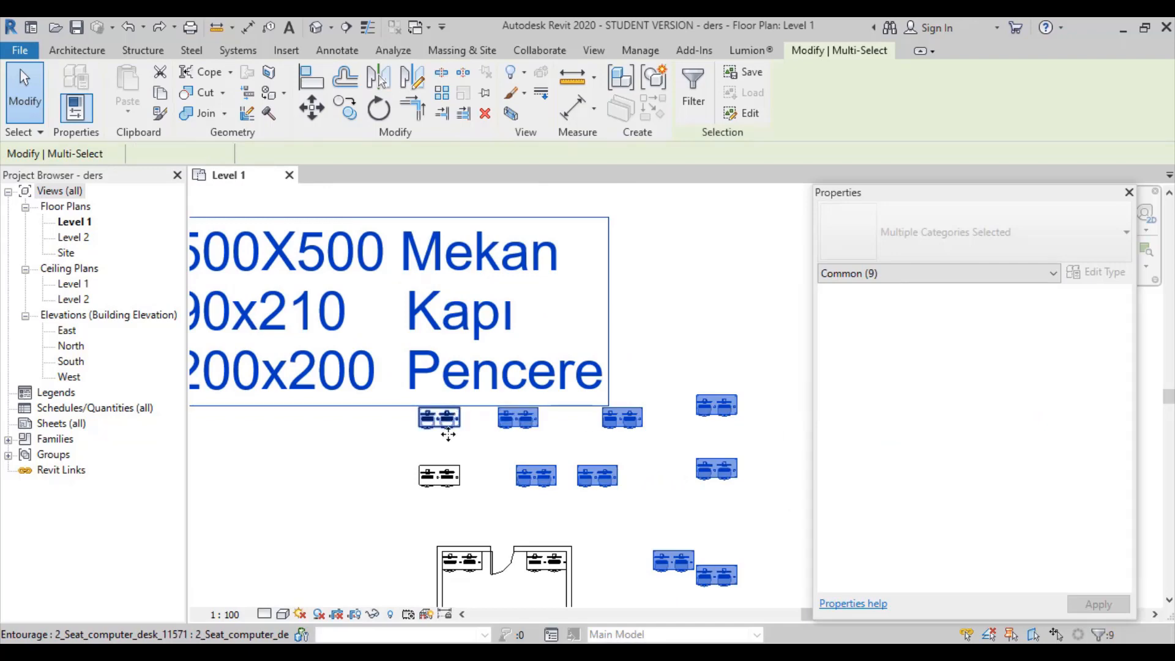
pyautogui.keyDown('ctrl'); pyautogui.click(460, 477); pyautogui.keyUp('ctrl')
pyautogui.press('Delete')
pyautogui.moveTo(645, 446); pyautogui.dragTo(601, 390, button='middle')
pyautogui.scroll(2, 642, 524)
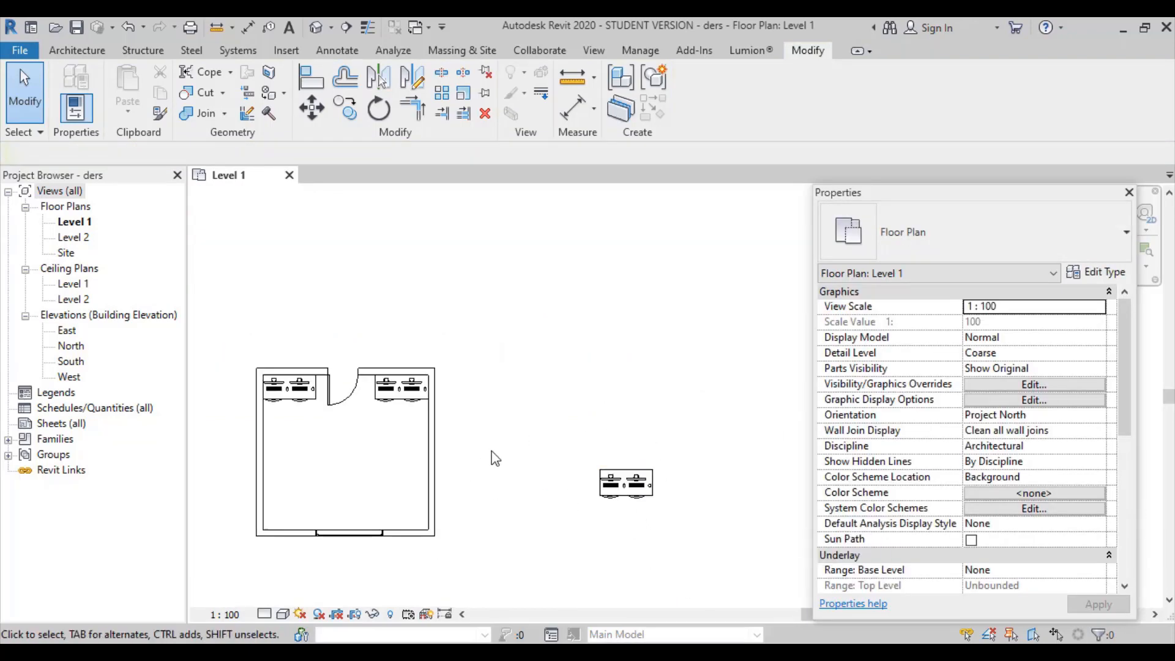
# Move the desk in the room's upper-right corner down the right wall into the lower-right inner corner
pyautogui.moveTo(493, 453); pyautogui.dragTo(636, 421, button='middle')
pyautogui.scroll(5, 550, 361)
pyautogui.click(552, 363)
pyautogui.scroll(-3, 570, 380)
pyautogui.moveTo(616, 496); pyautogui.dragTo(611, 446, button='middle')
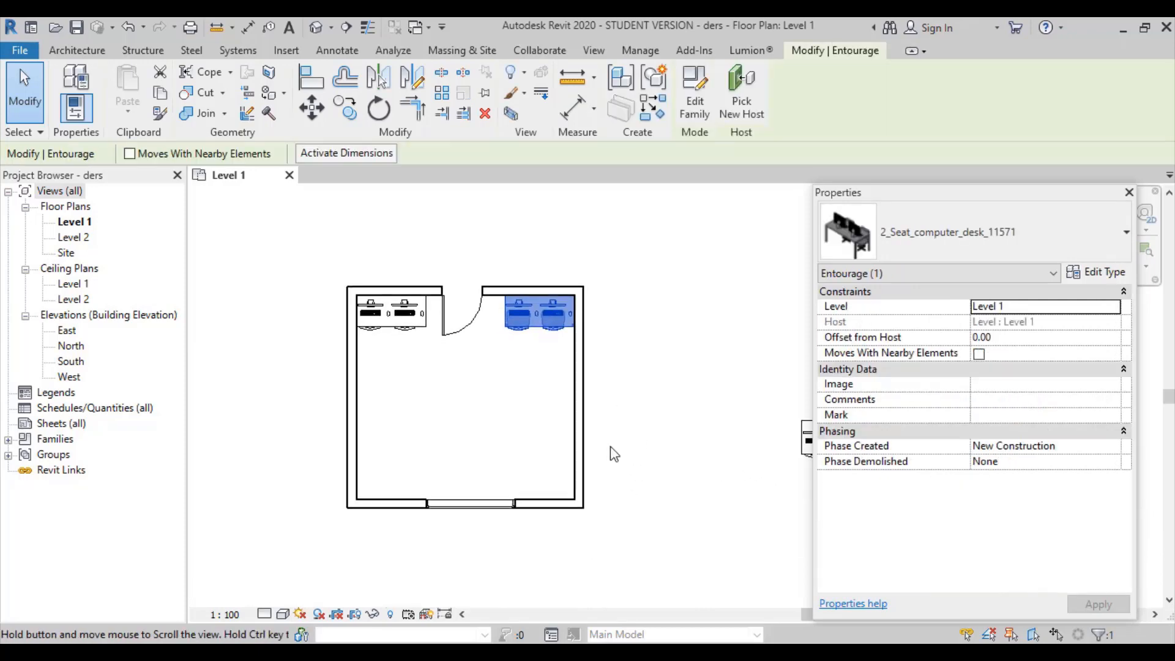
pyautogui.scroll(1, 538, 474)
pyautogui.click(312, 109)
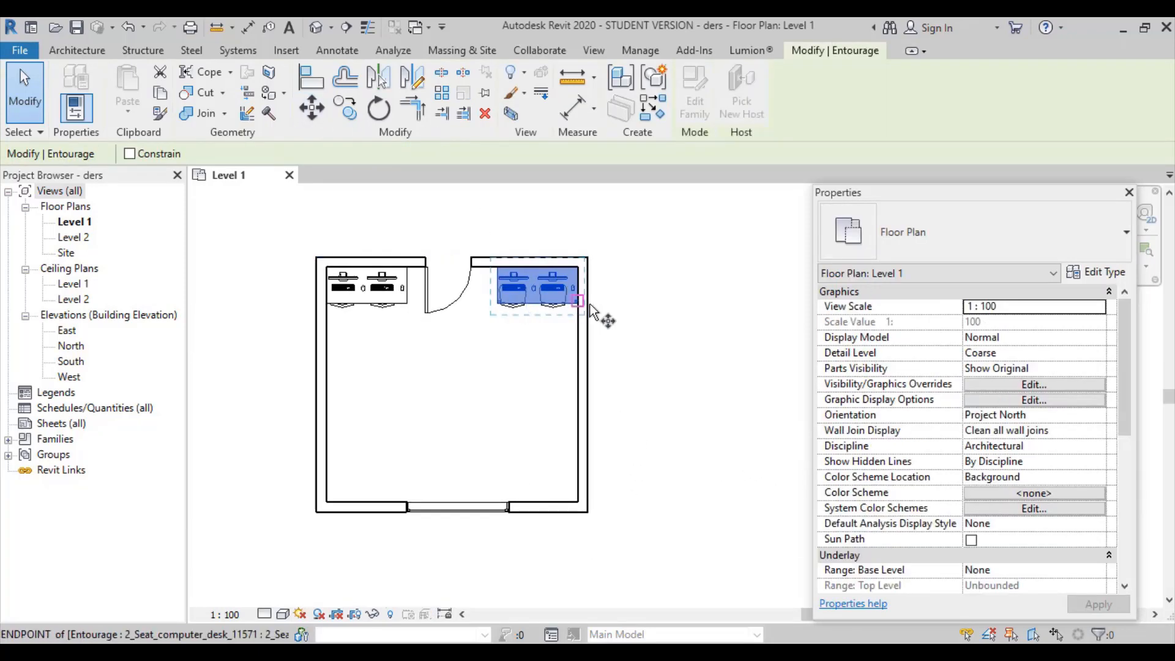
pyautogui.scroll(1, 578, 308)
pyautogui.click(576, 305)
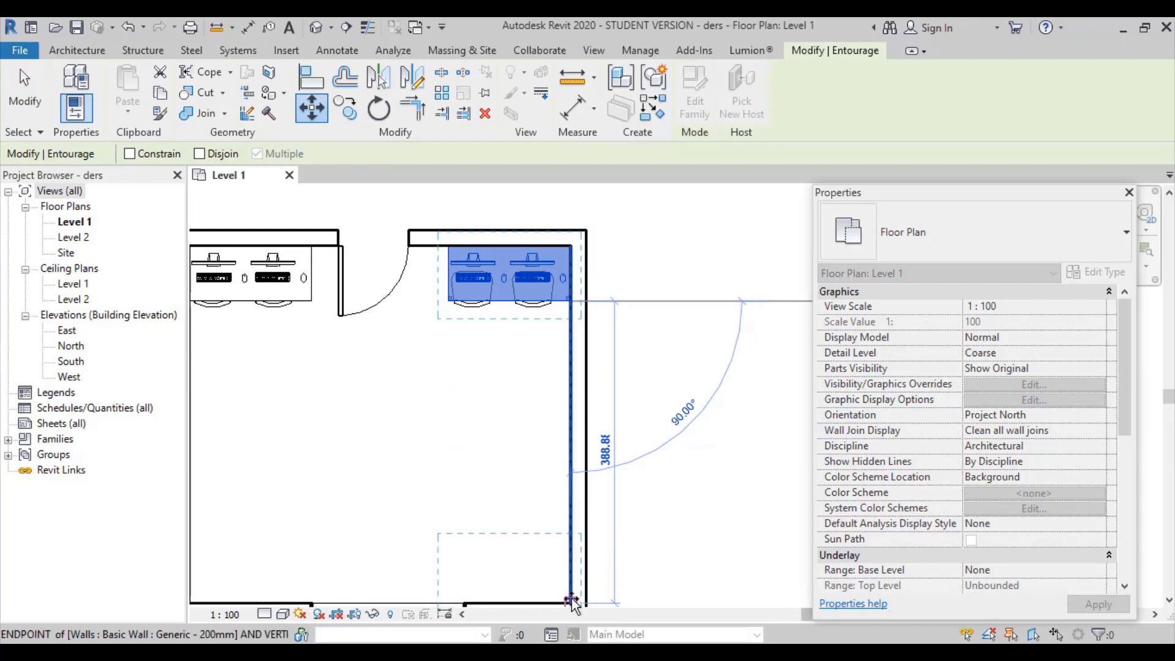
pyautogui.click(571, 601)
pyautogui.moveTo(437, 587); pyautogui.dragTo(485, 471, button='middle')
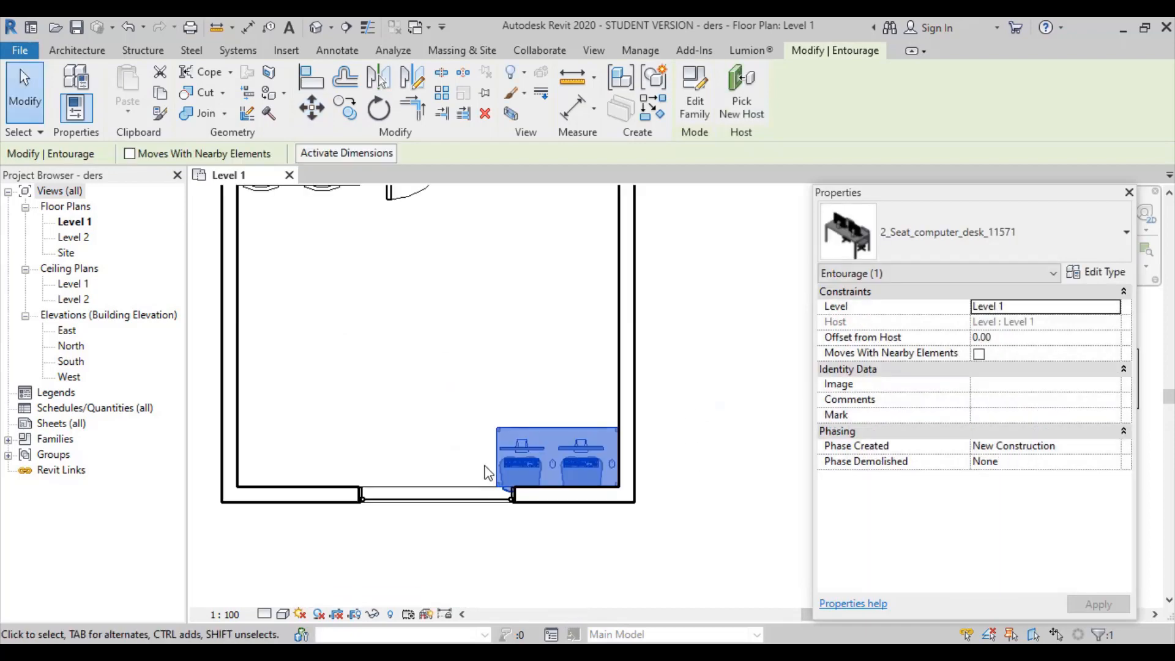
# Move the lower-right desk straight up along the right wall by about 80, deselect it, and undo both desk moves
pyautogui.click(312, 109)
pyautogui.click(617, 428)
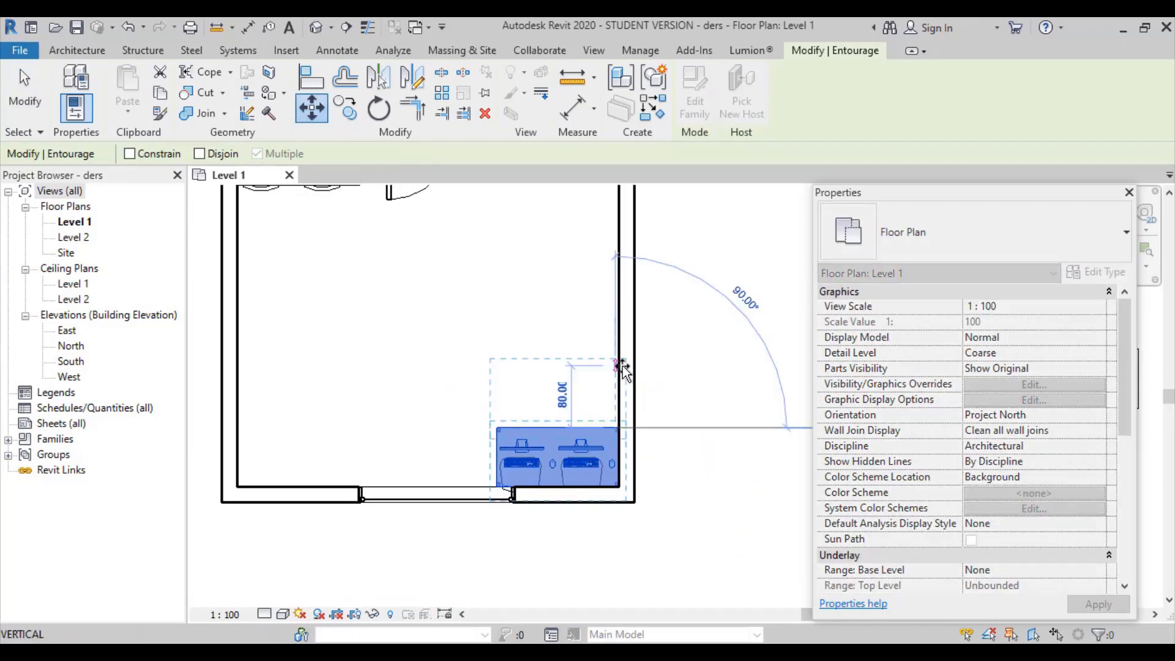
pyautogui.click(622, 369)
pyautogui.click(654, 449)
pyautogui.scroll(-2, 639, 459)
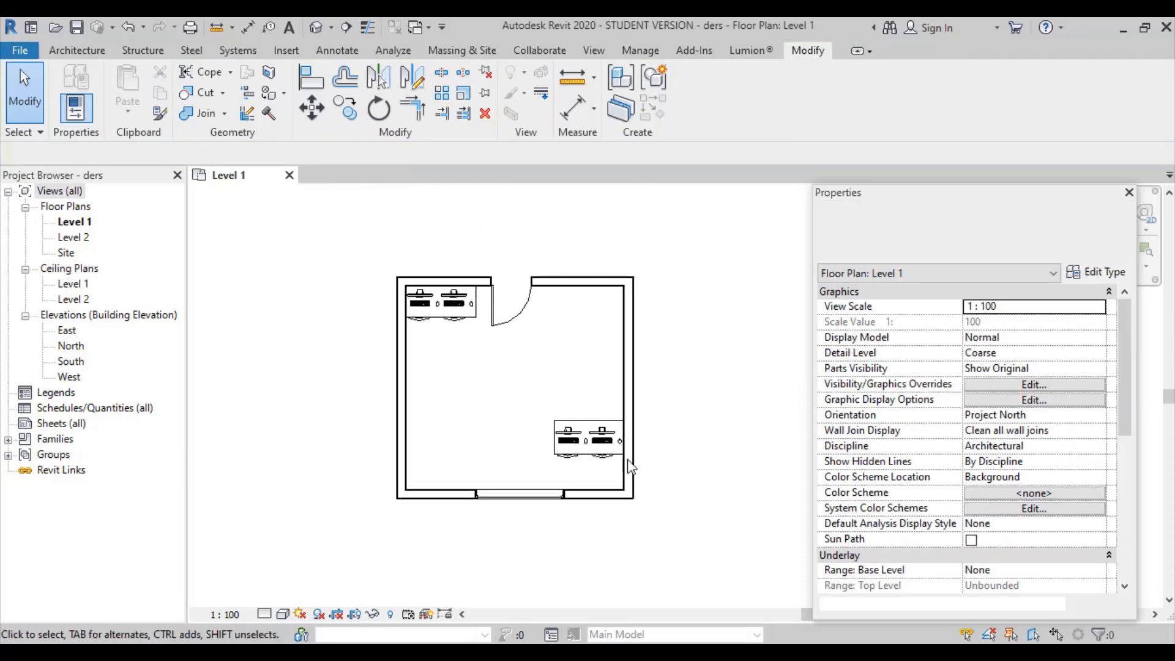
pyautogui.scroll(2, 630, 467)
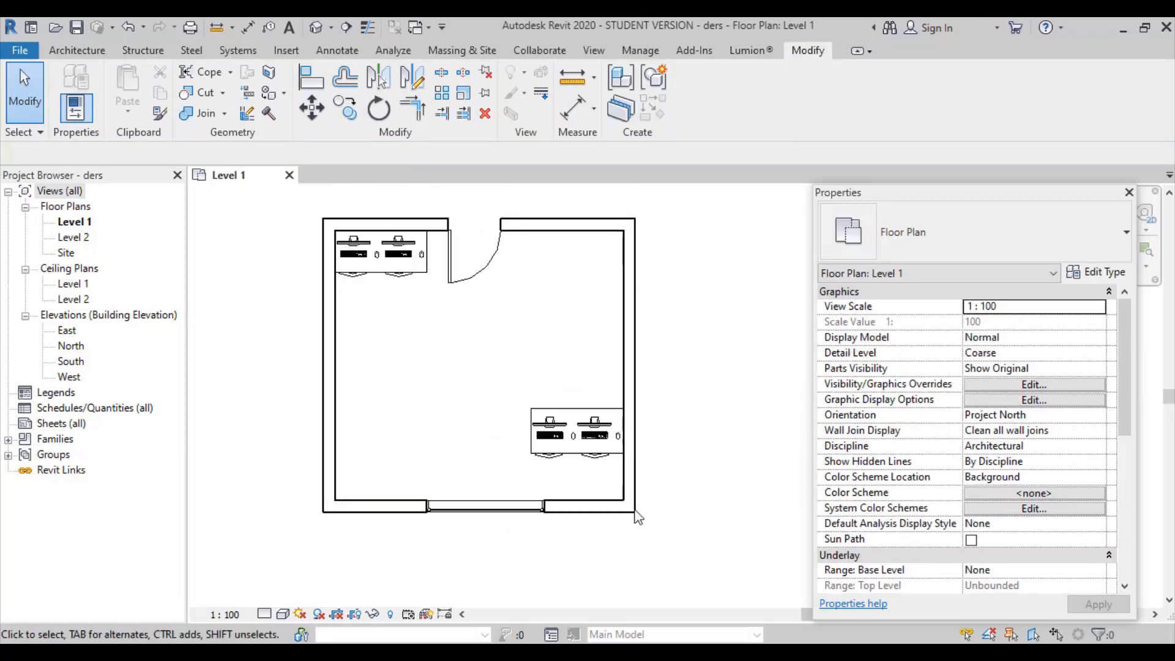
pyautogui.scroll(2, 612, 470)
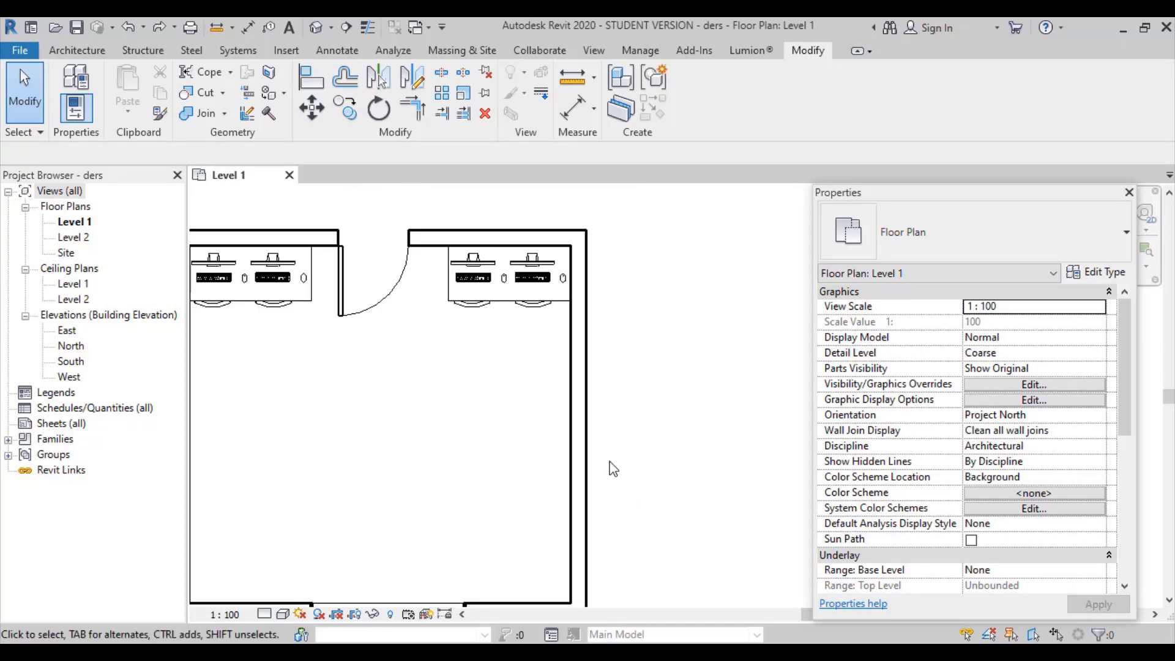
# Rotate the desk outside the room 90° clockwise about its centre and deselect it
pyautogui.scroll(-3, 610, 464)
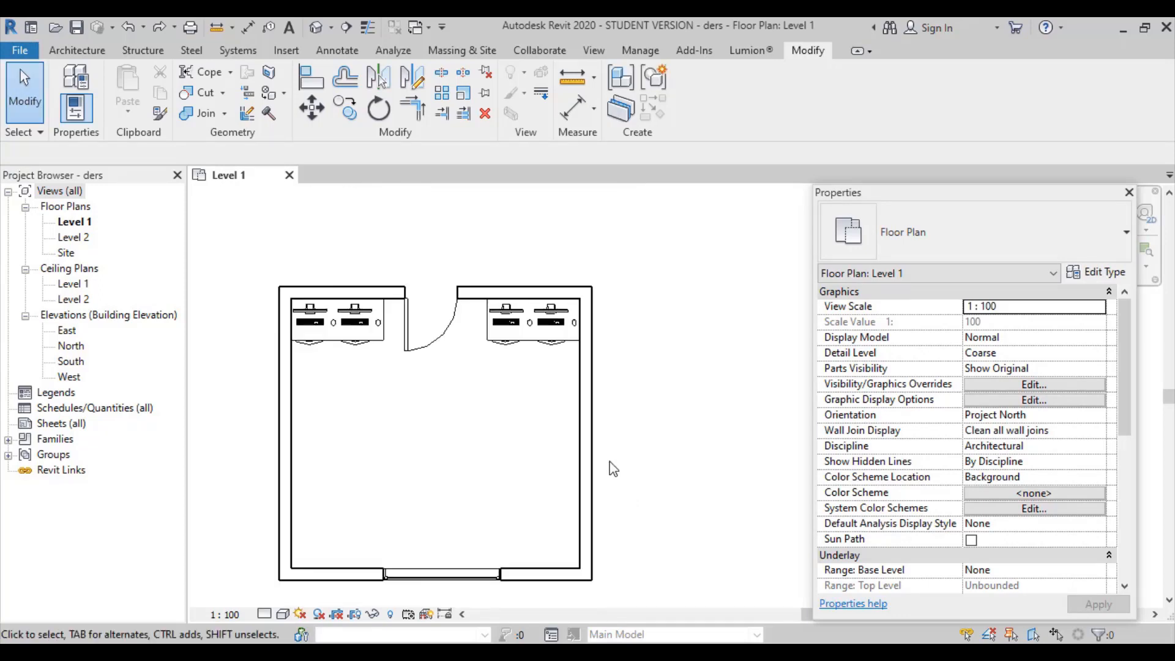
pyautogui.moveTo(611, 466); pyautogui.dragTo(359, 425, button='middle')
pyautogui.click(626, 457)
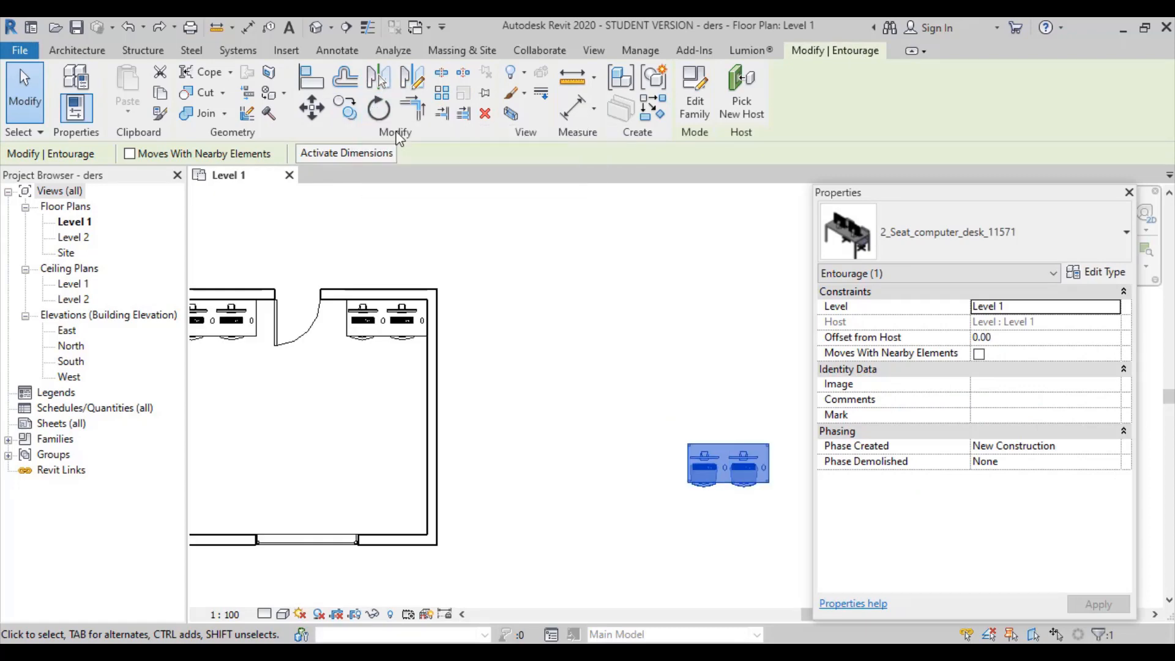
pyautogui.click(390, 121)
pyautogui.scroll(1, 734, 478)
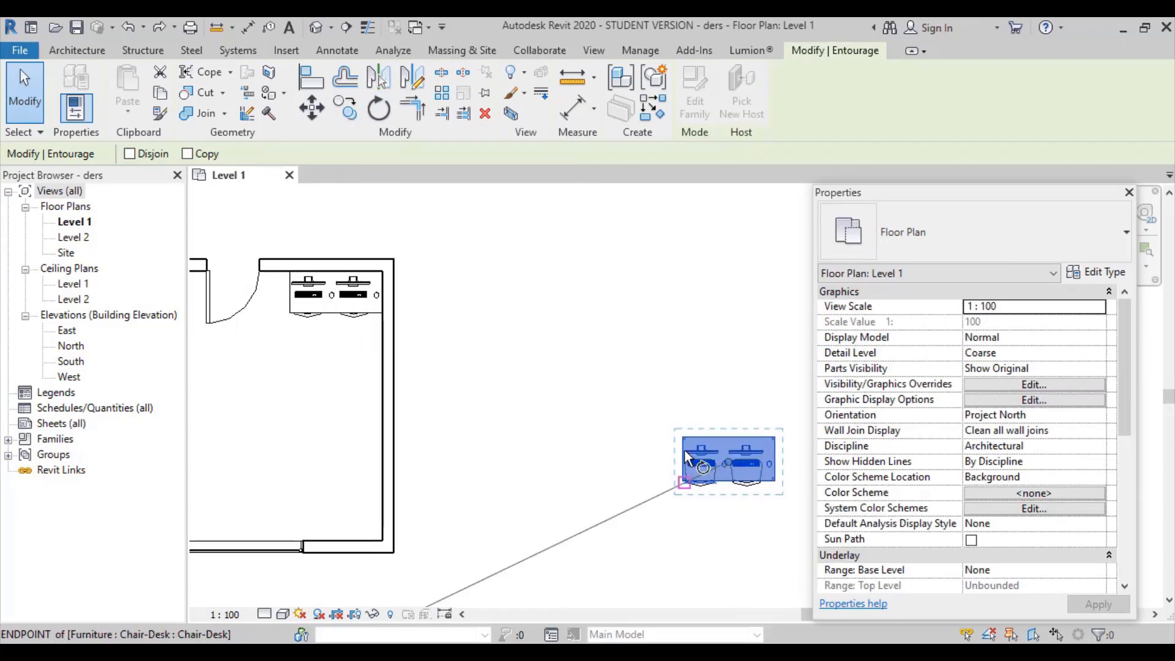
pyautogui.moveTo(710, 427); pyautogui.dragTo(535, 393, button='middle')
pyautogui.scroll(-1, 535, 315)
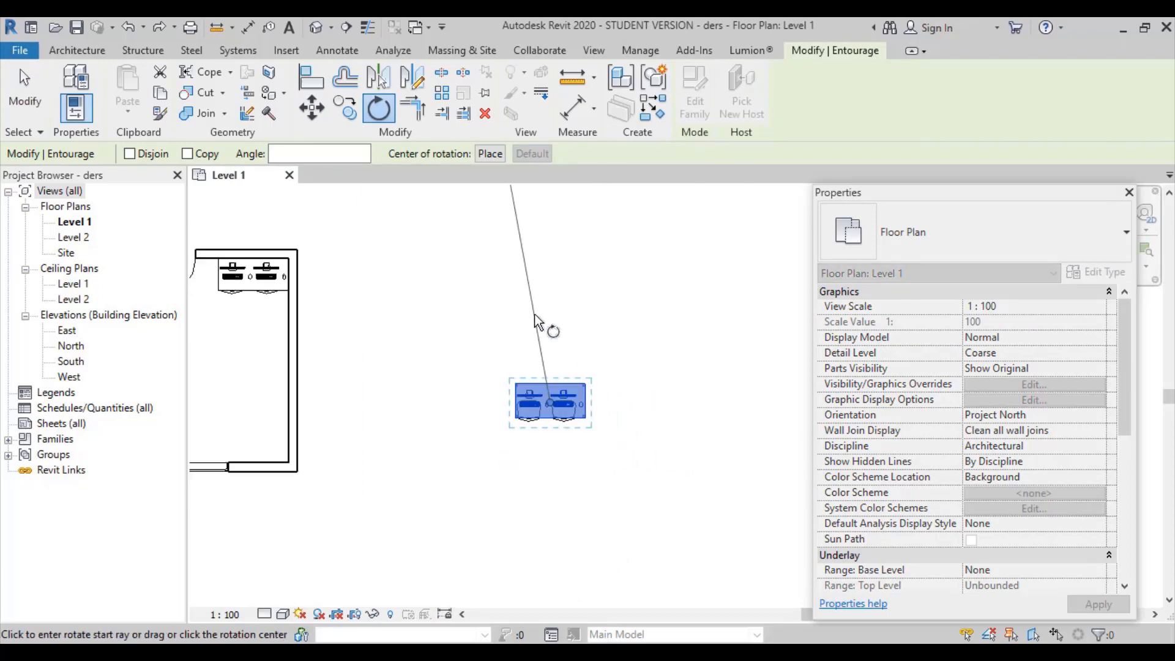
pyautogui.moveTo(664, 358); pyautogui.dragTo(656, 406, button='middle')
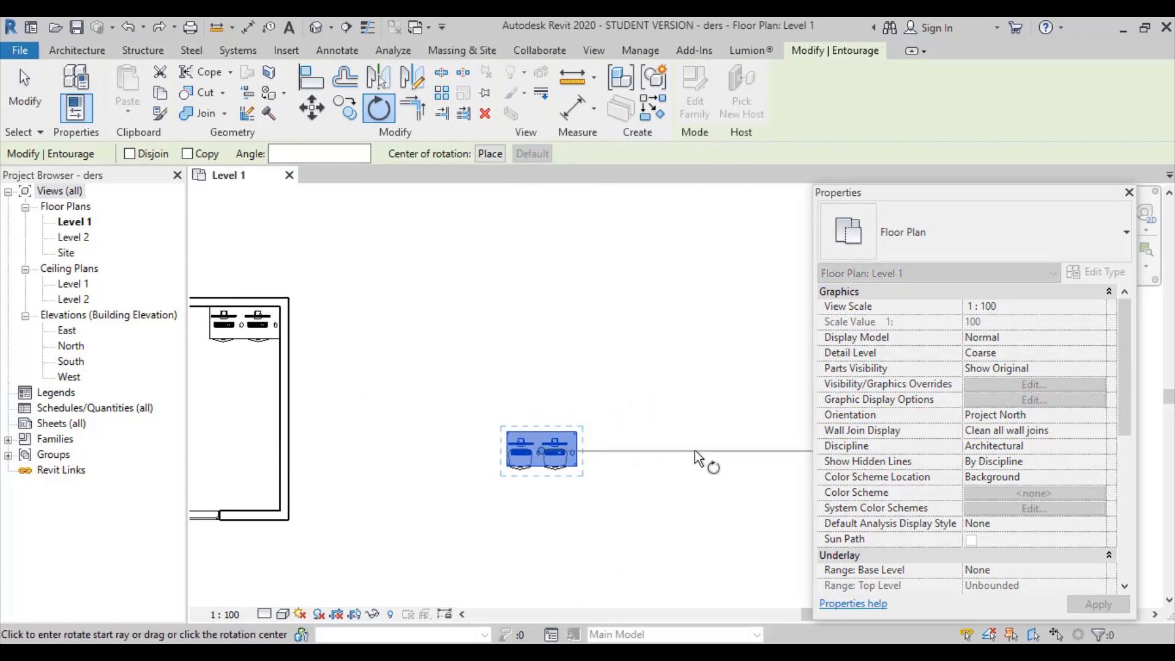
pyautogui.click(698, 452)
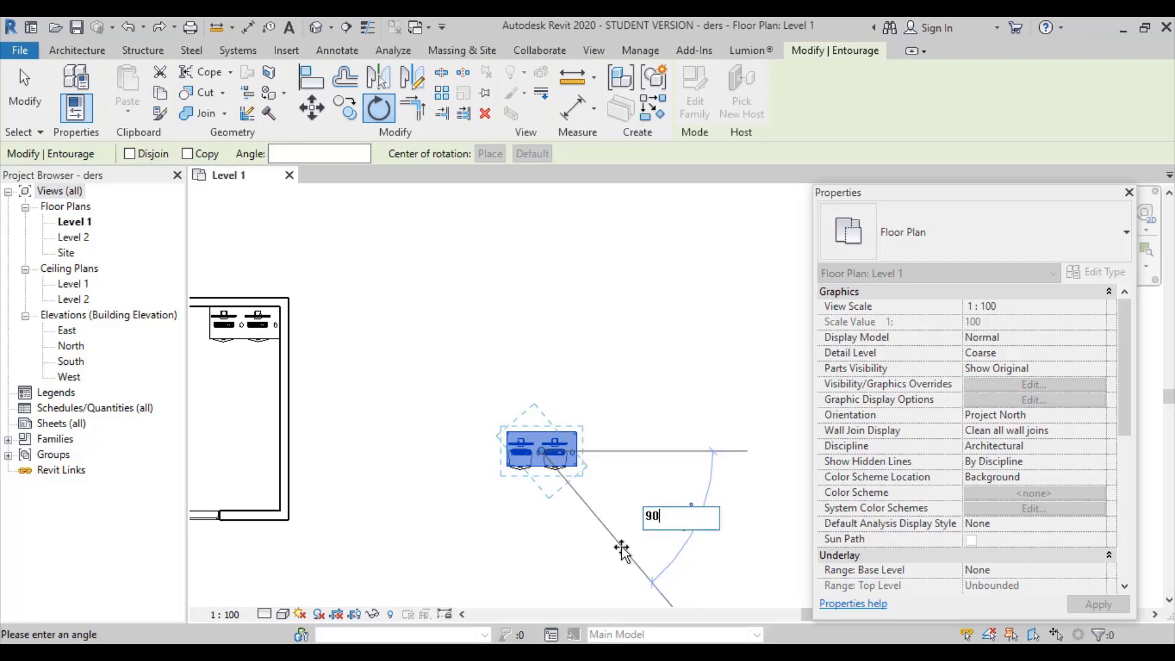
pyautogui.press('Return')
pyautogui.press('Escape')
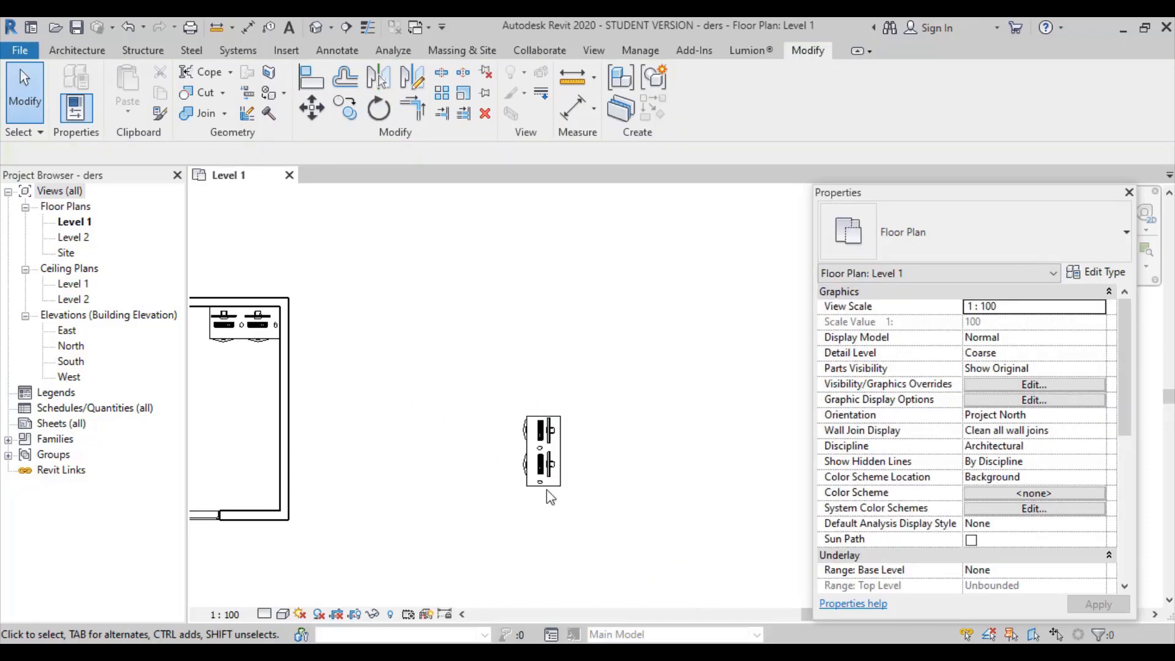
# Rotate the outside desk another 90° clockwise, from vertical to horizontal, so its chairs face up
pyautogui.moveTo(623, 527); pyautogui.dragTo(517, 401)
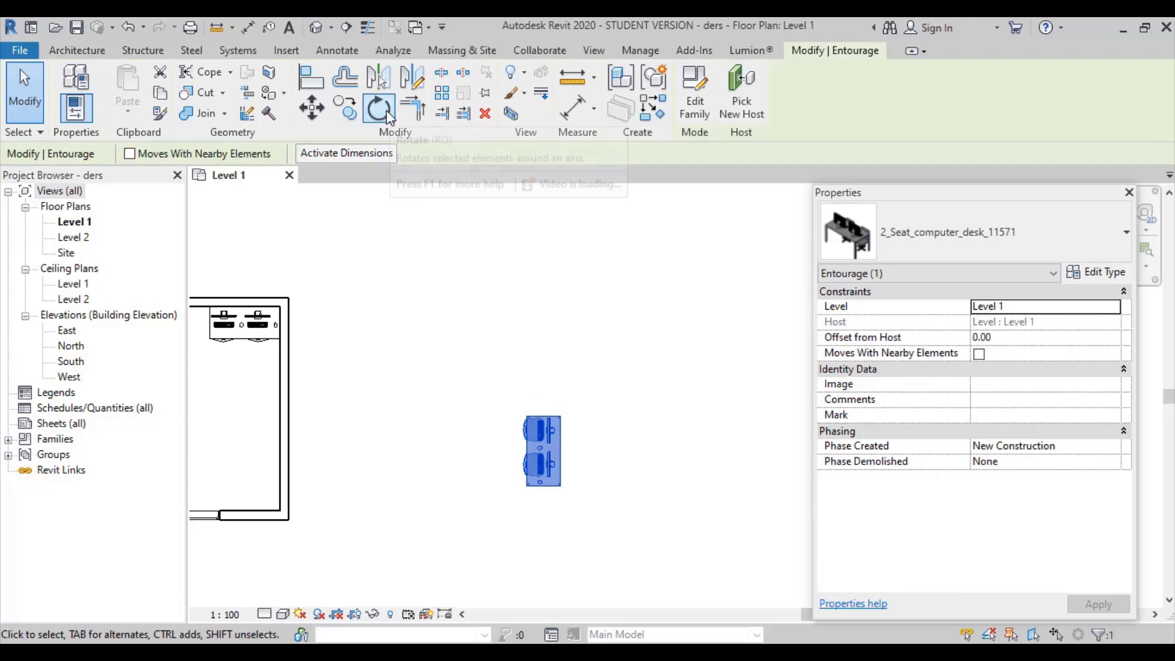
pyautogui.click(541, 247)
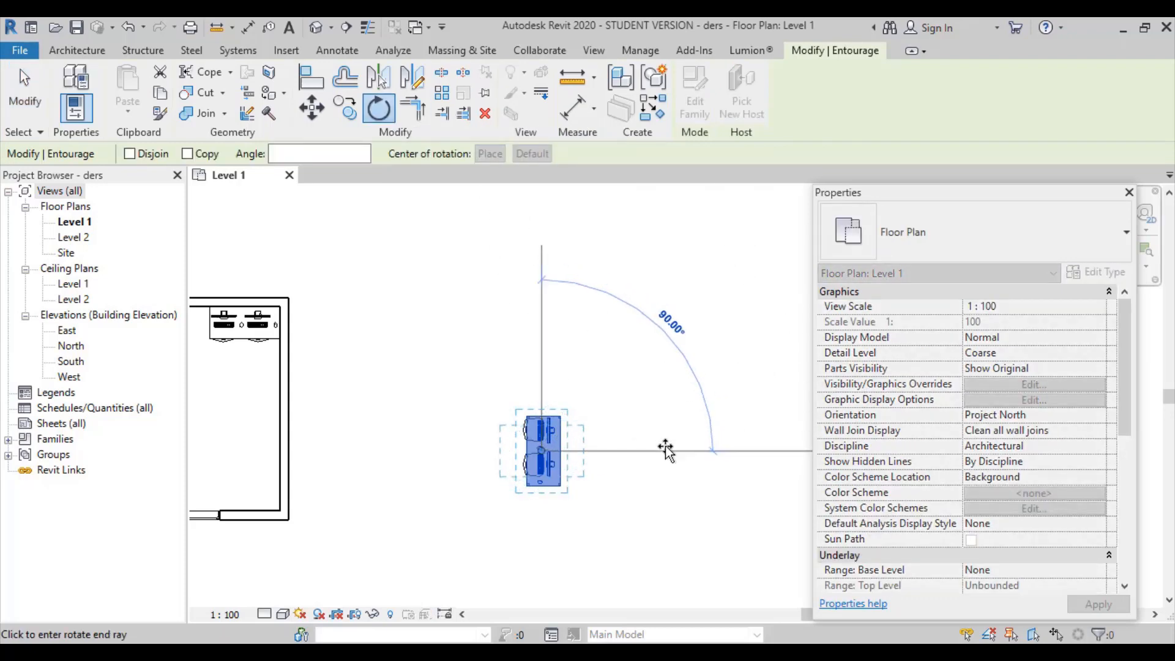
pyautogui.click(666, 454)
pyautogui.click(634, 521)
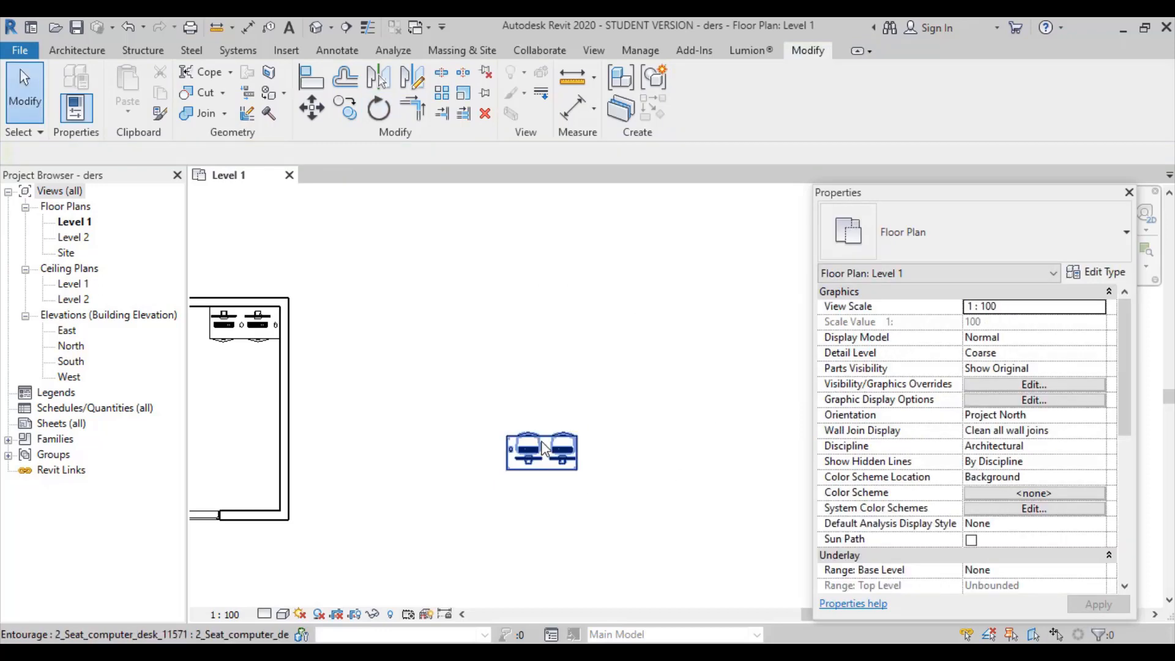
pyautogui.click(544, 458)
pyautogui.click(378, 109)
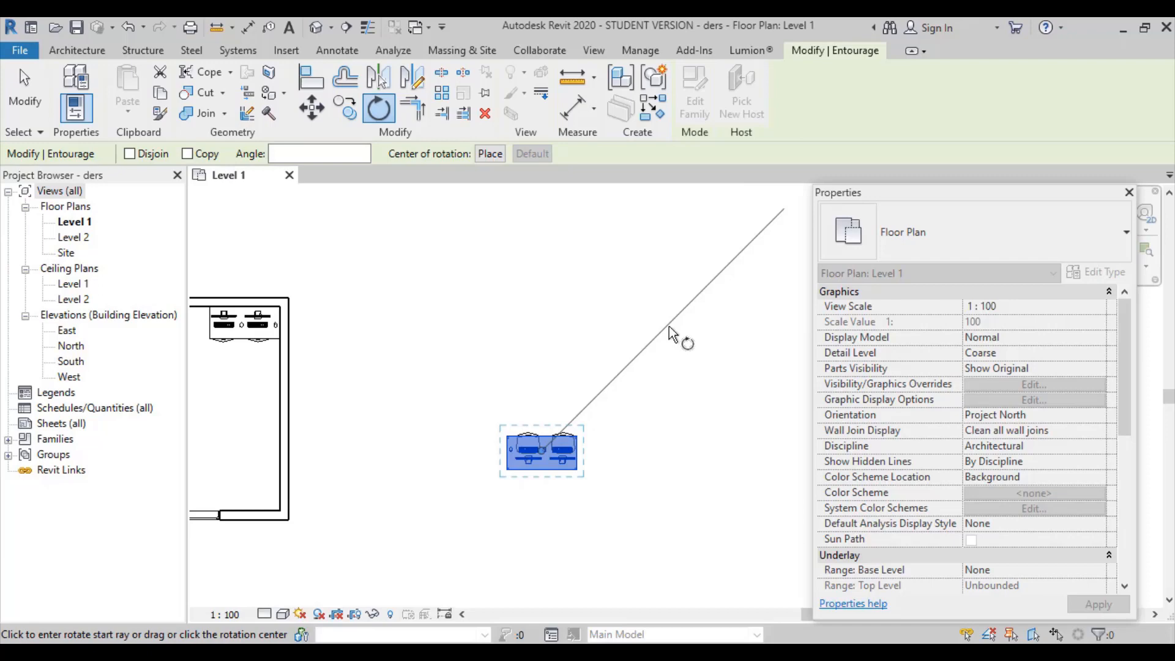
pyautogui.click(25, 86)
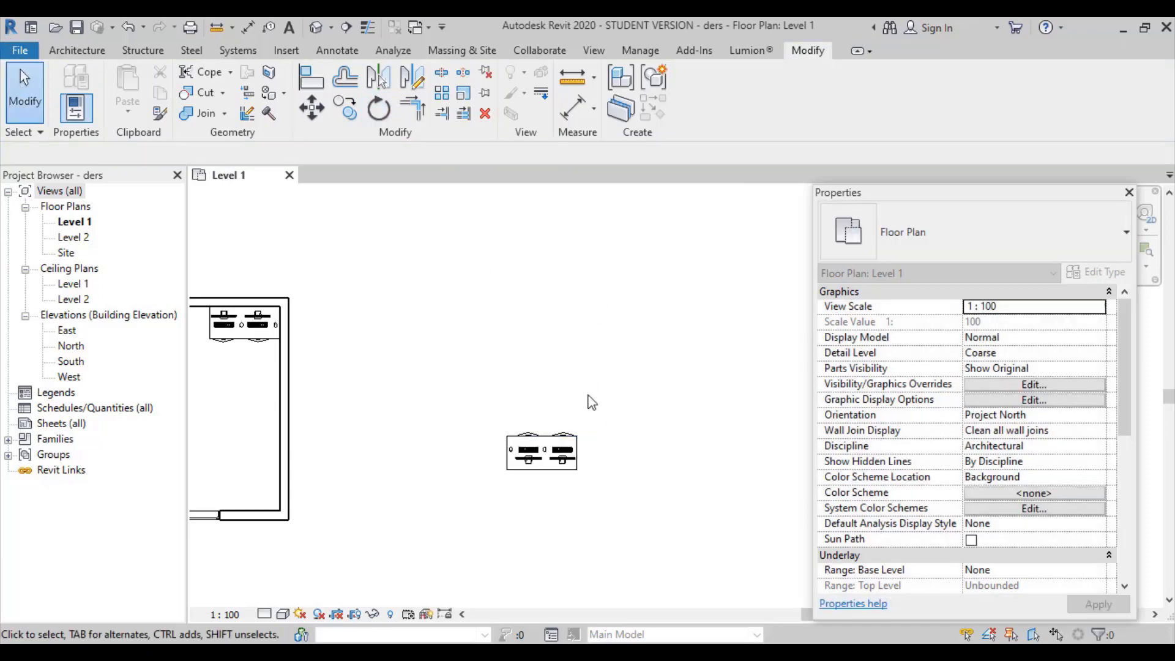
# Move the rotated desk by its lower-right corner into the room's lower-right inner corner and deselect it
pyautogui.click(541, 451)
pyautogui.click(320, 110)
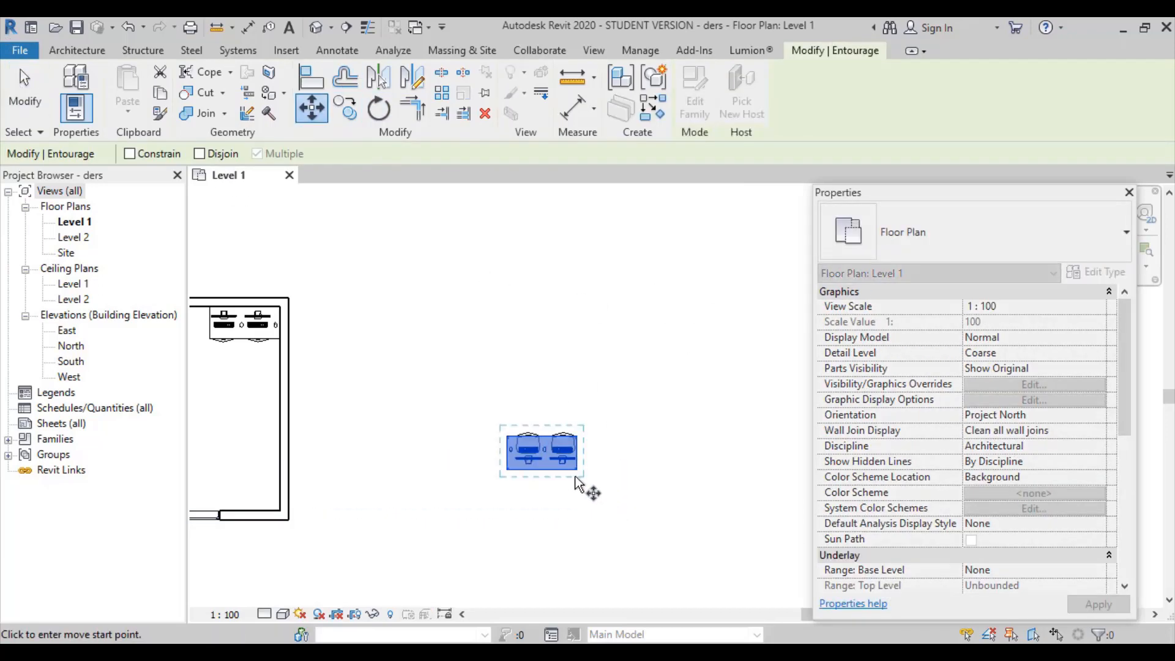
pyautogui.click(577, 471)
pyautogui.scroll(2, 273, 516)
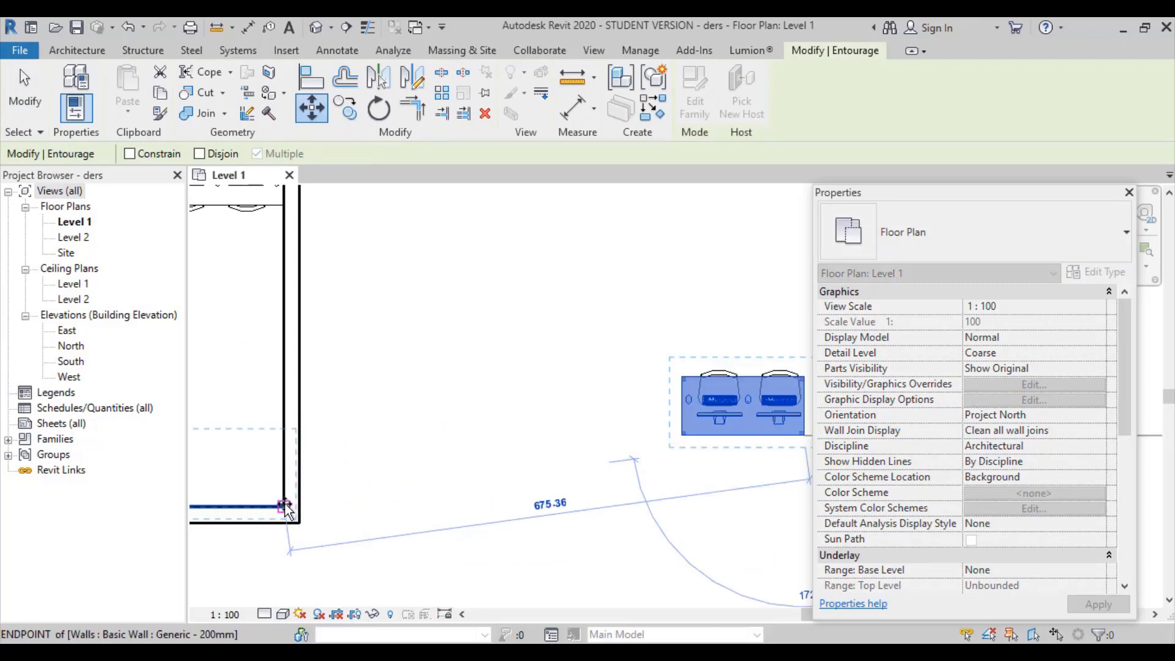
pyautogui.click(285, 505)
pyautogui.scroll(-2, 473, 436)
pyautogui.moveTo(473, 435); pyautogui.dragTo(621, 416, button='middle')
pyautogui.click(624, 422)
pyautogui.scroll(-1, 431, 392)
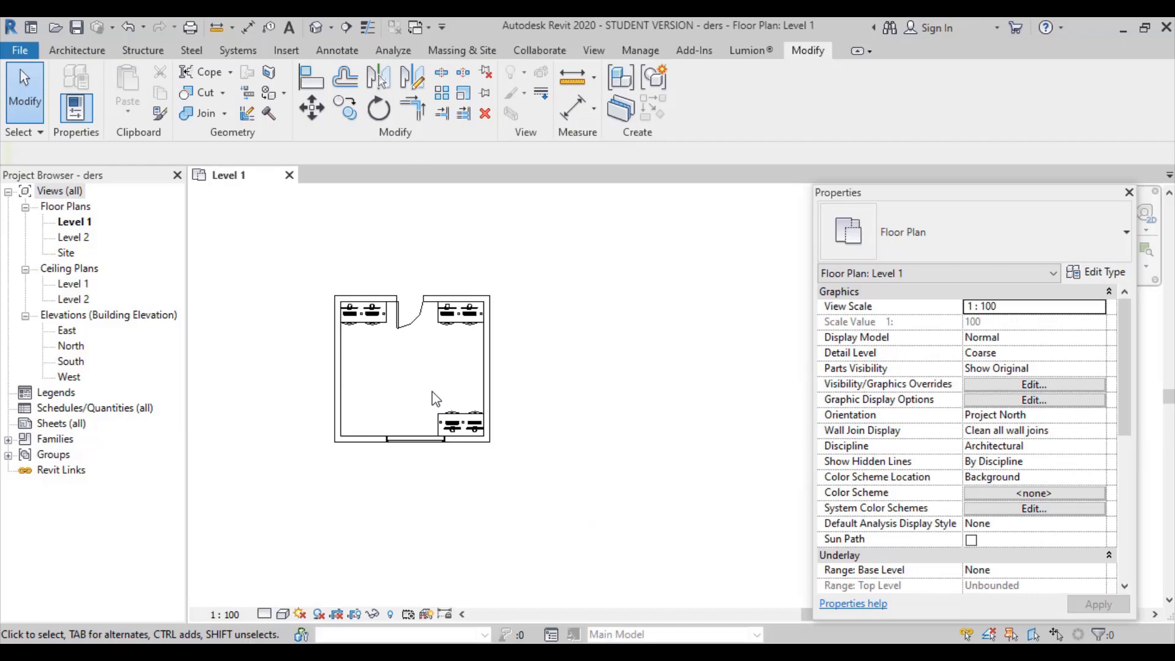
# Nudge the window in the room's lower wall to the left, clear of the desk, and deselect it
pyautogui.scroll(4, 406, 440)
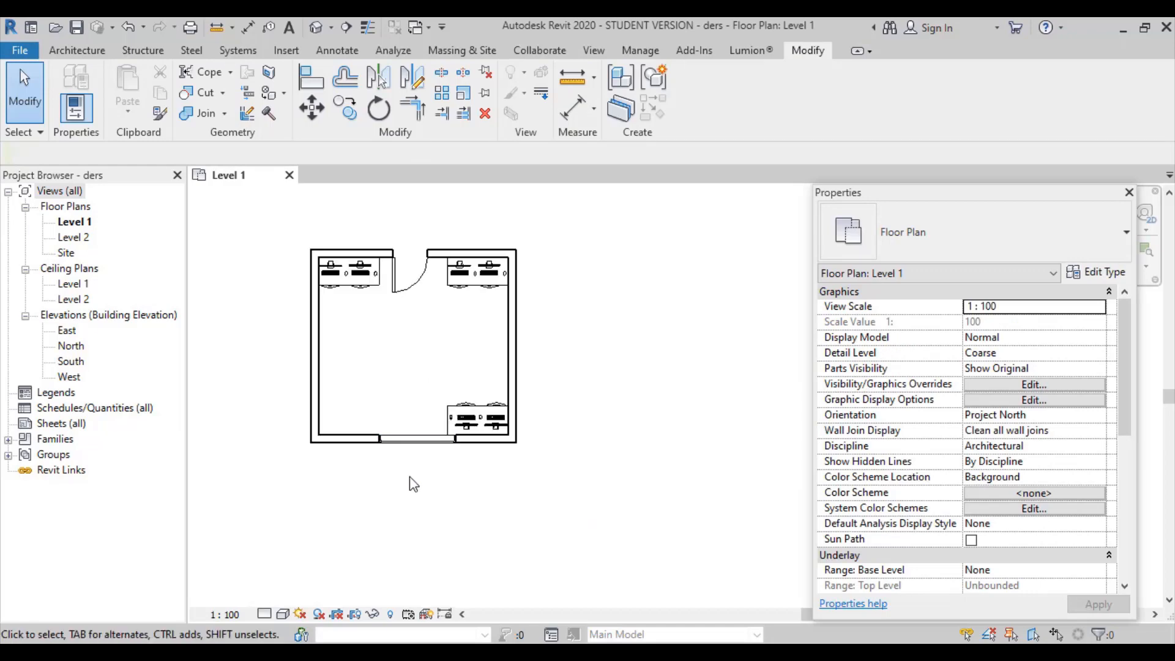
pyautogui.click(420, 432)
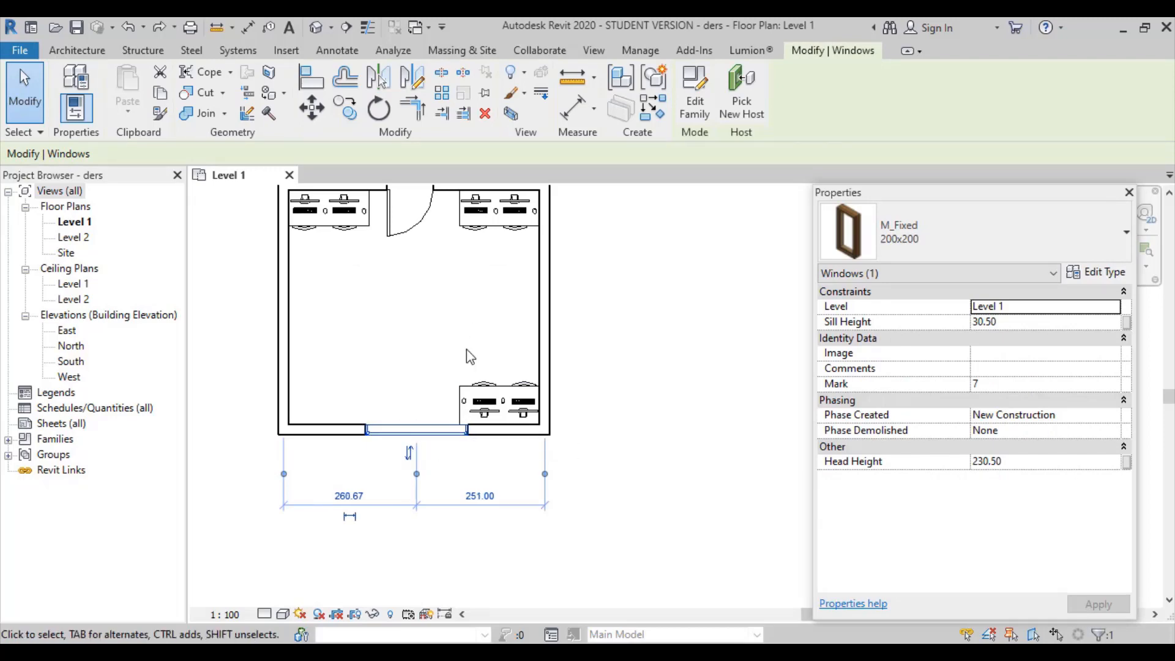
pyautogui.press('Left')
pyautogui.press('Left')
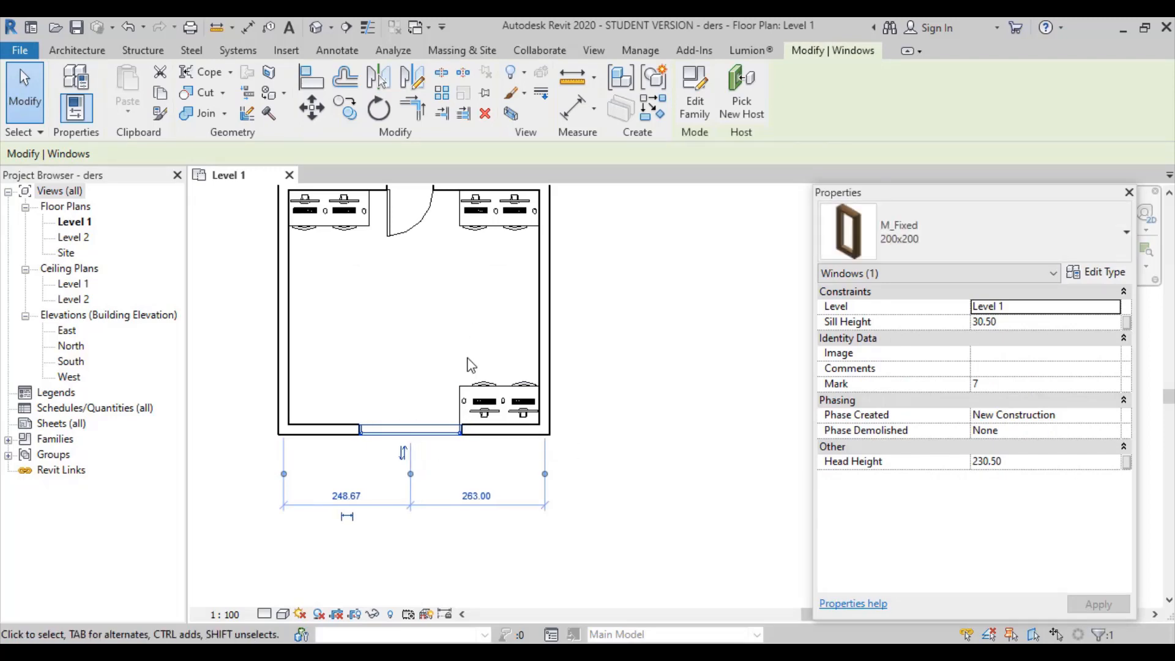
pyautogui.click(463, 346)
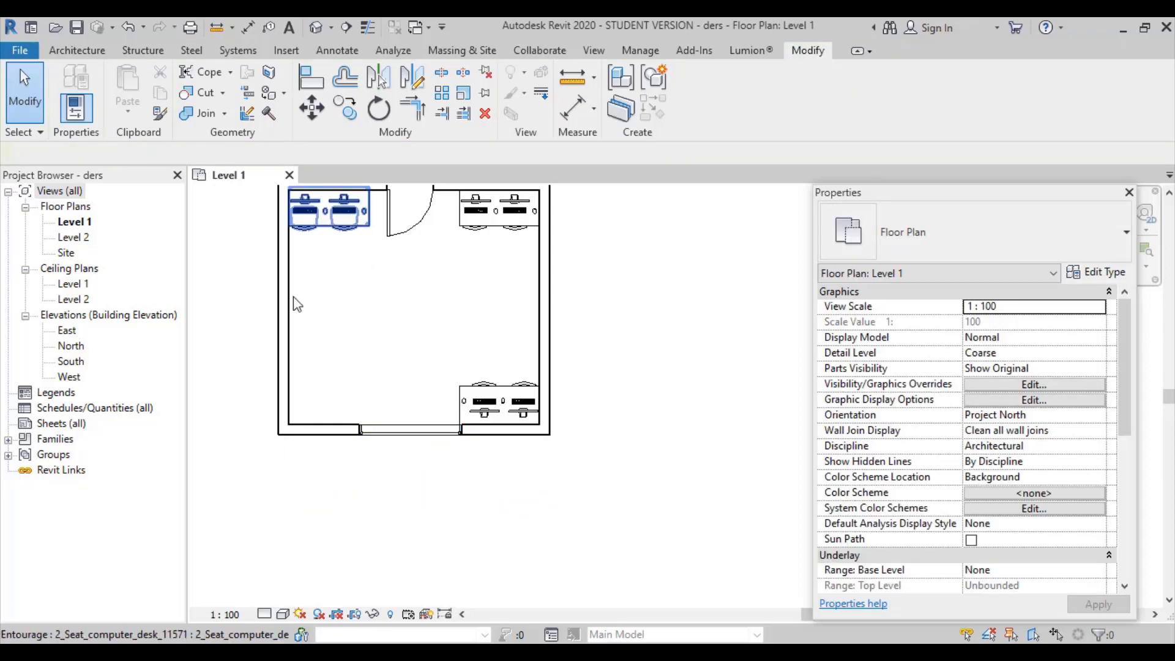
# Copy the upper-left desk once to the empty area right of the room and leave the copy unrotated
pyautogui.click(342, 212)
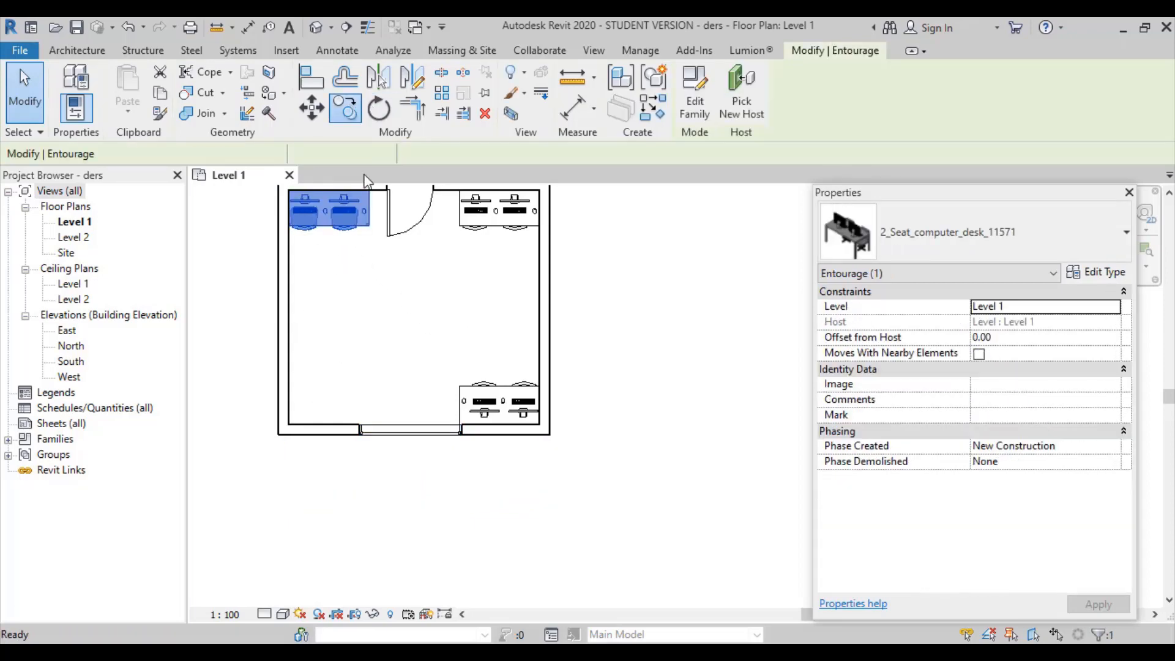
pyautogui.click(337, 213)
pyautogui.click(711, 345)
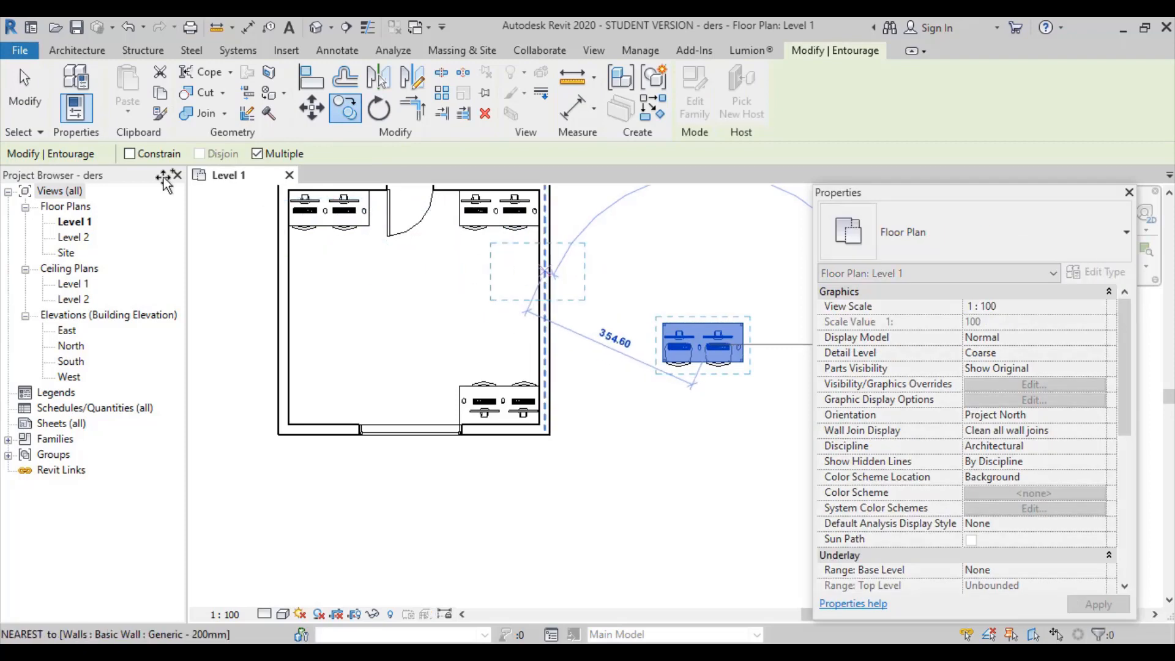
pyautogui.click(379, 108)
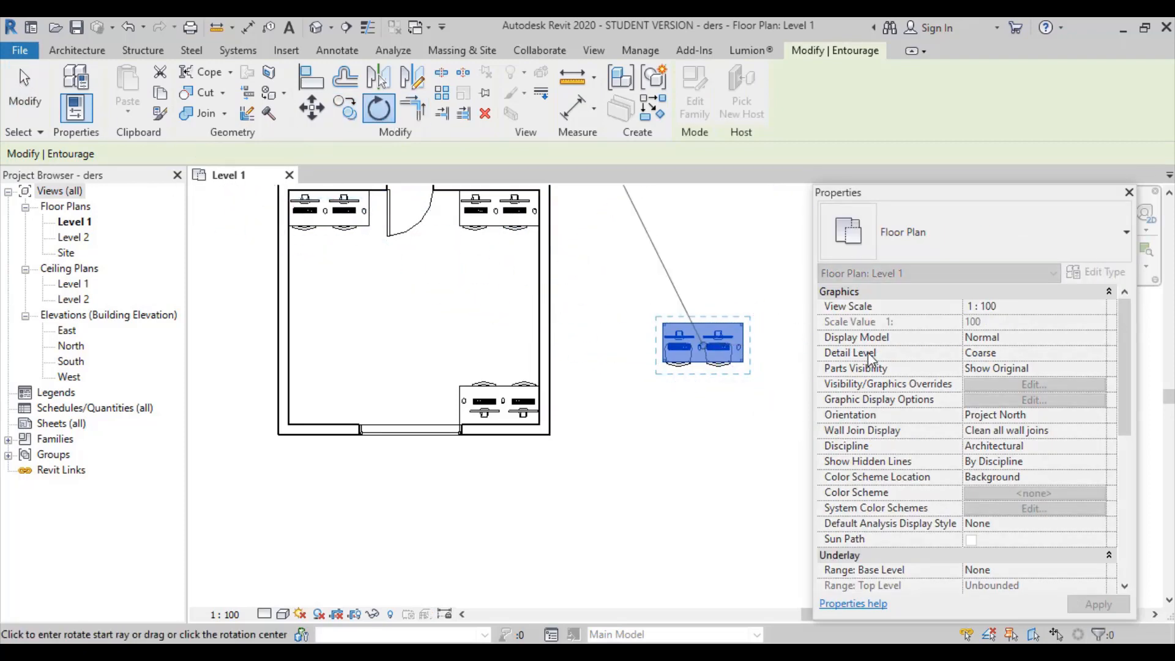
pyautogui.press('Escape')
pyautogui.press('Escape')
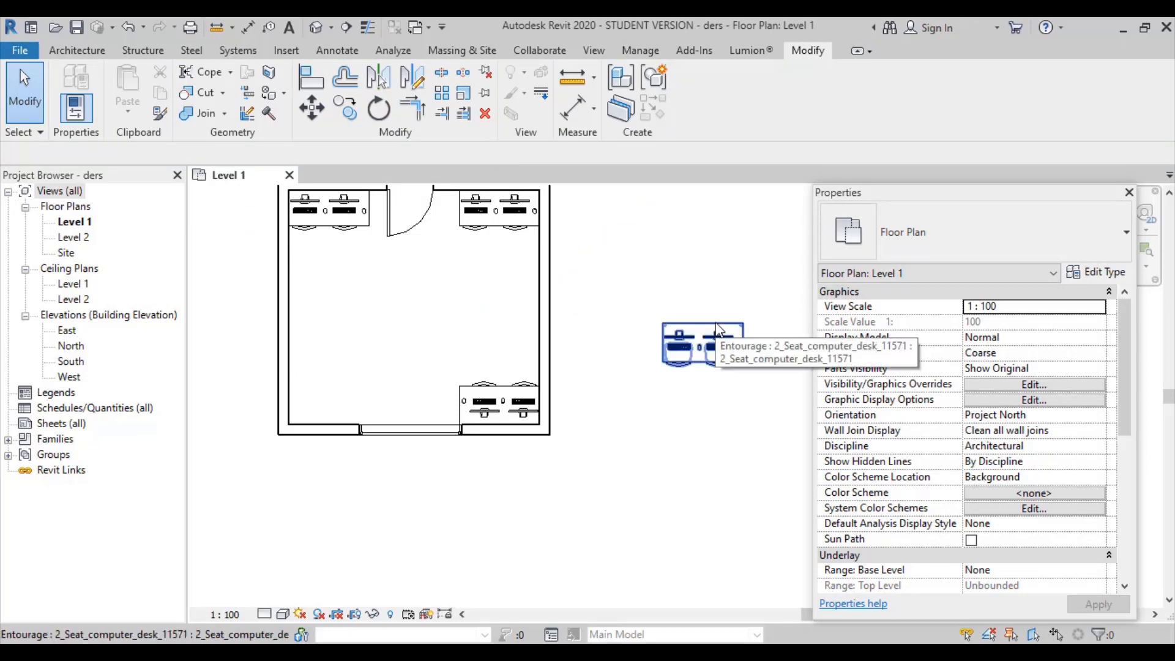
# Turn the desk copy outside the room in repeated quarter turns, ending with its chairs facing up
pyautogui.click(719, 329)
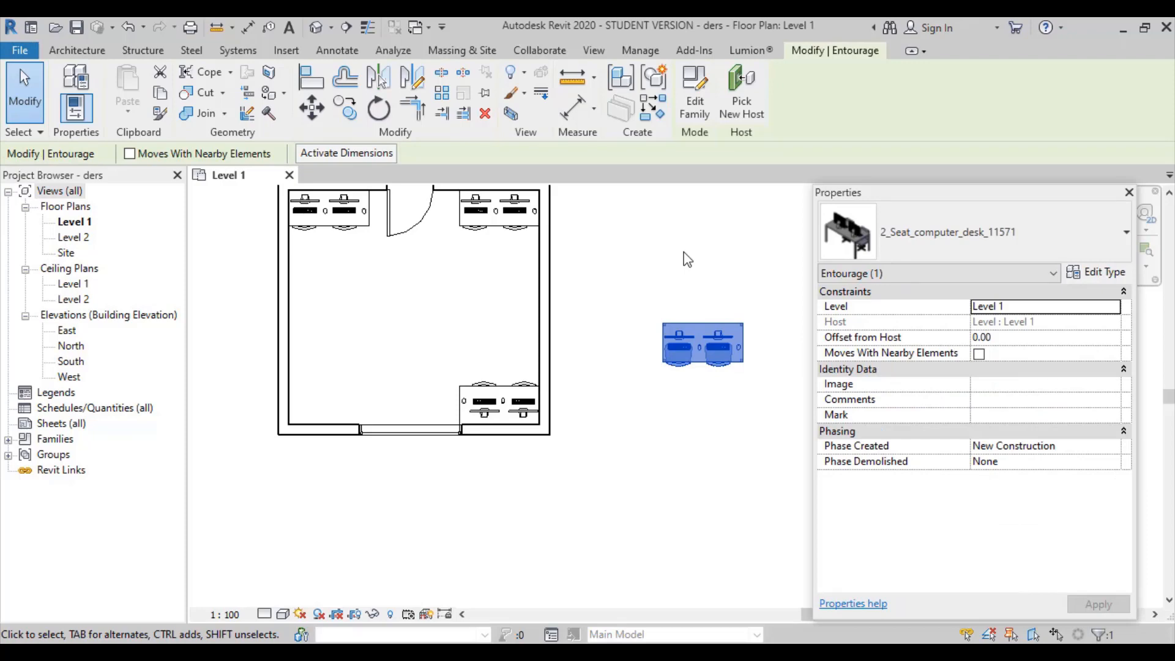
pyautogui.press('space')
pyautogui.press('space')
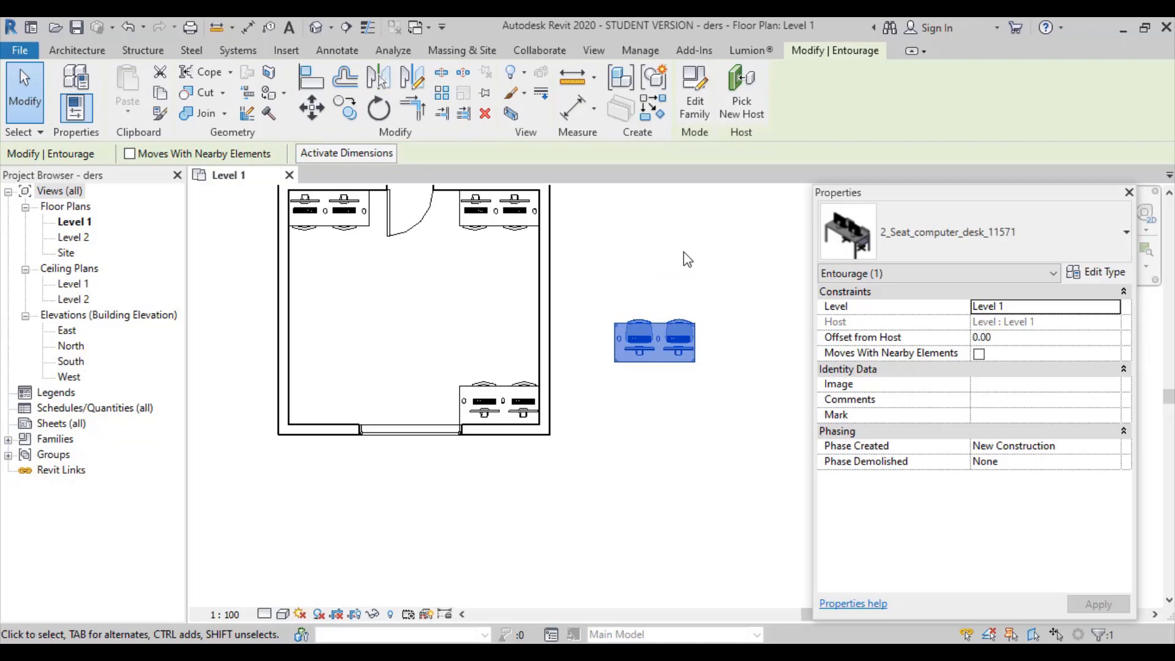
pyautogui.press('space')
pyautogui.press('space')
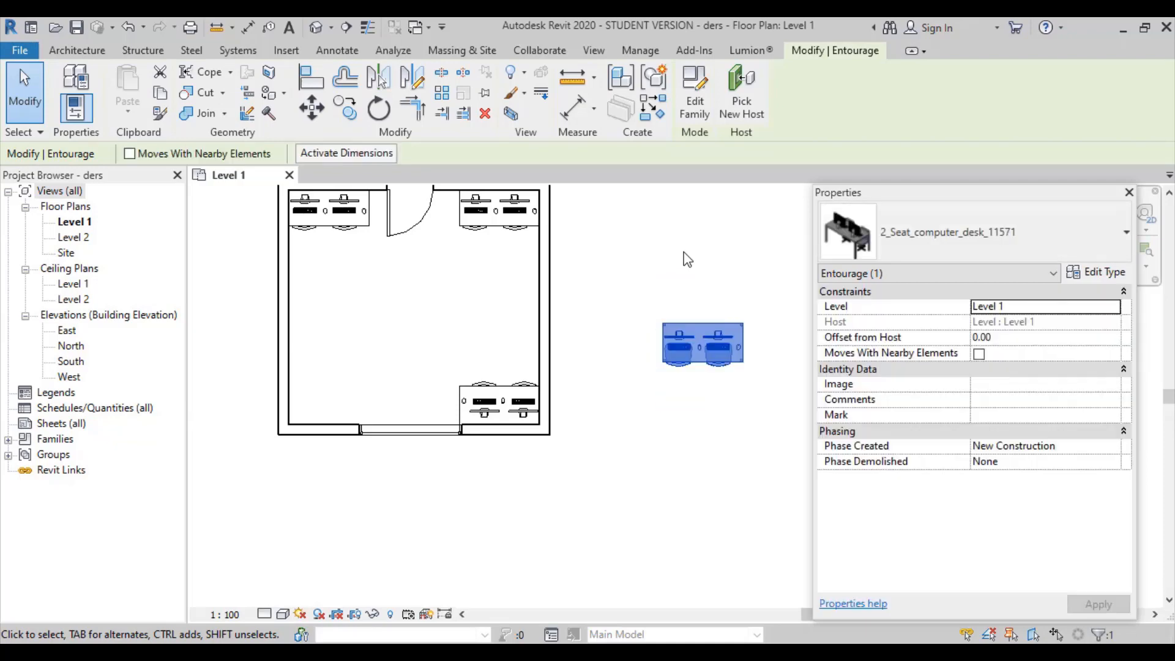
pyautogui.press('space')
pyautogui.press('space')
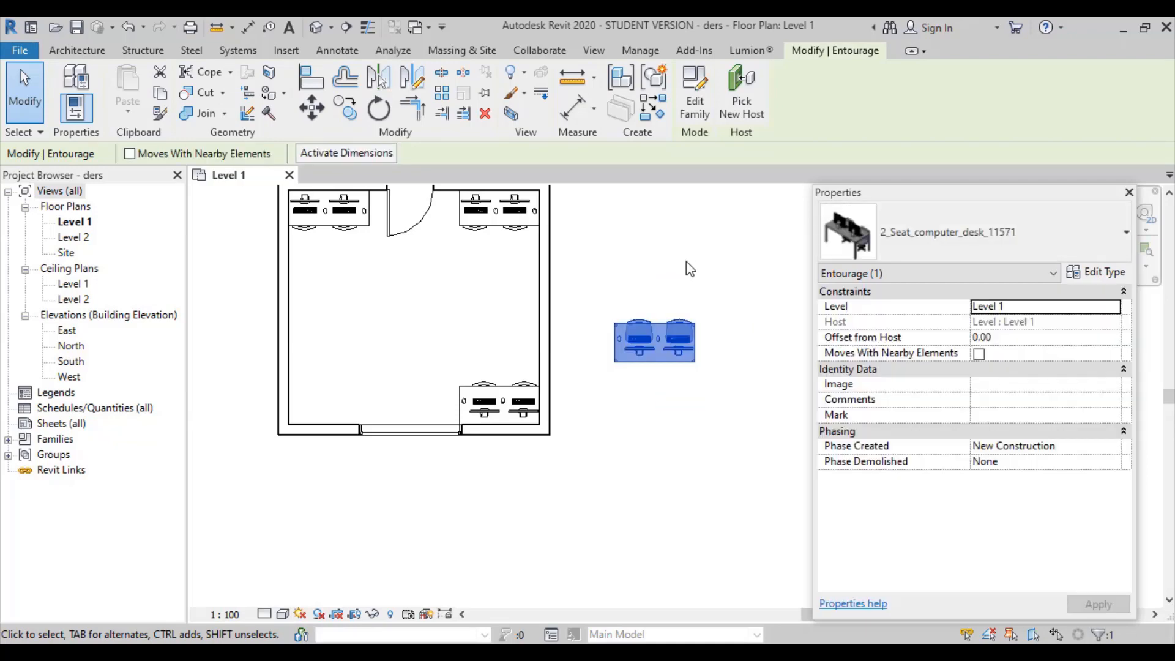
pyautogui.press('r')
pyautogui.press('o')
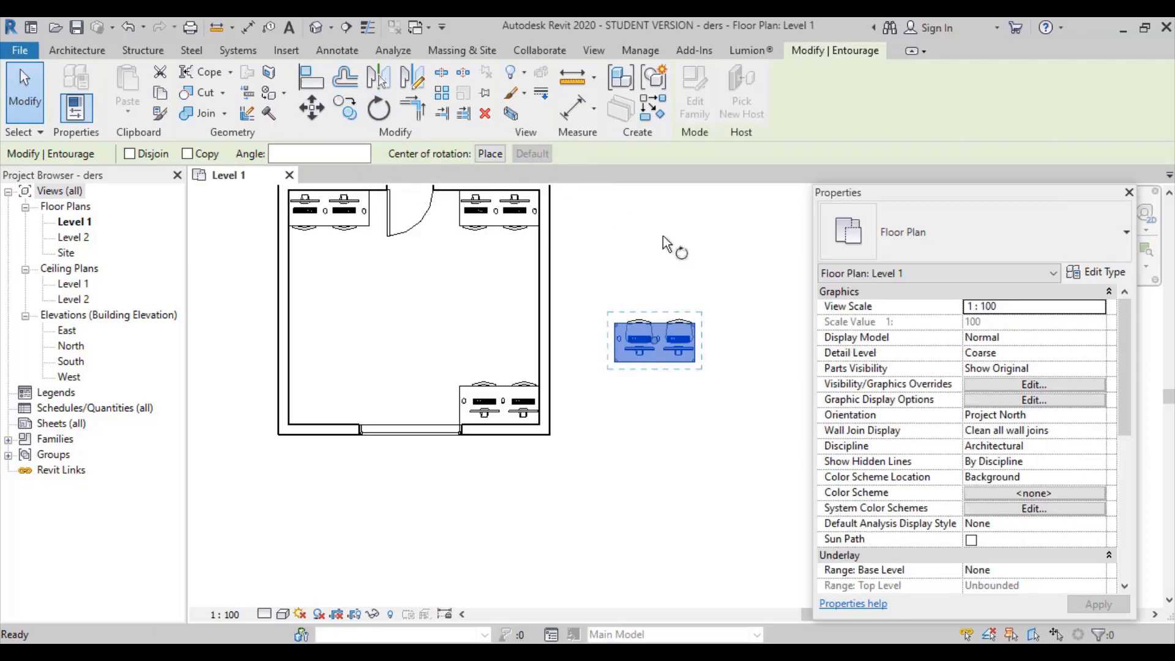
pyautogui.click(652, 228)
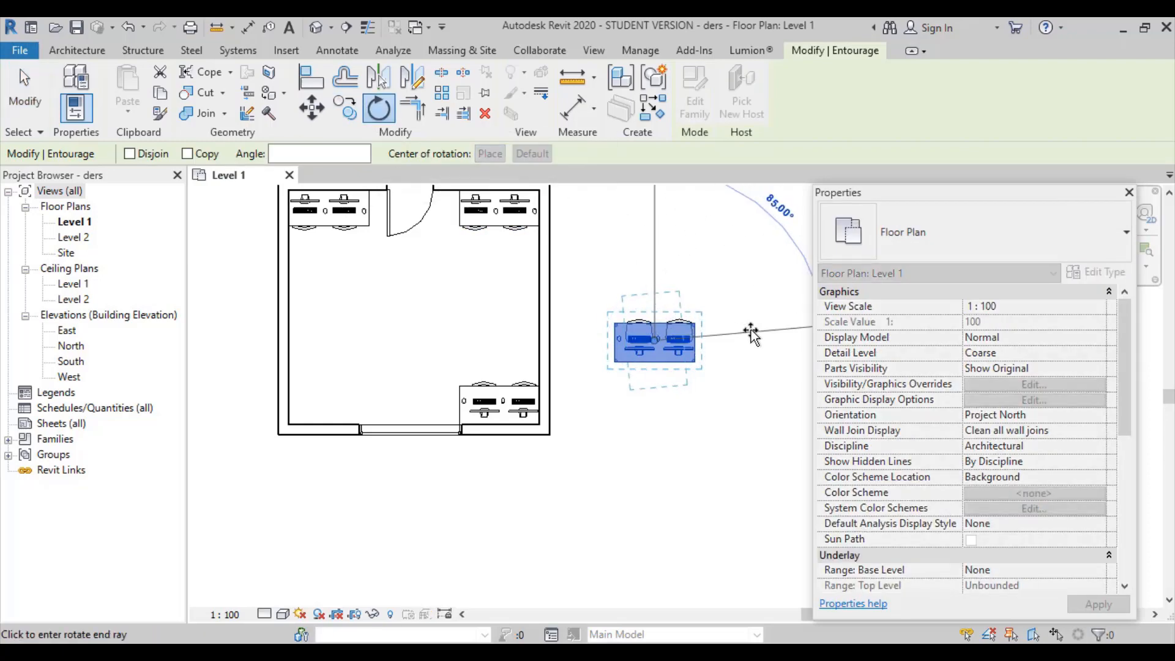
pyautogui.click(752, 334)
# Move the desk outside the room by its lower-left corner into the room's lower-left inner corner and deselect it
pyautogui.press('m')
pyautogui.press('v')
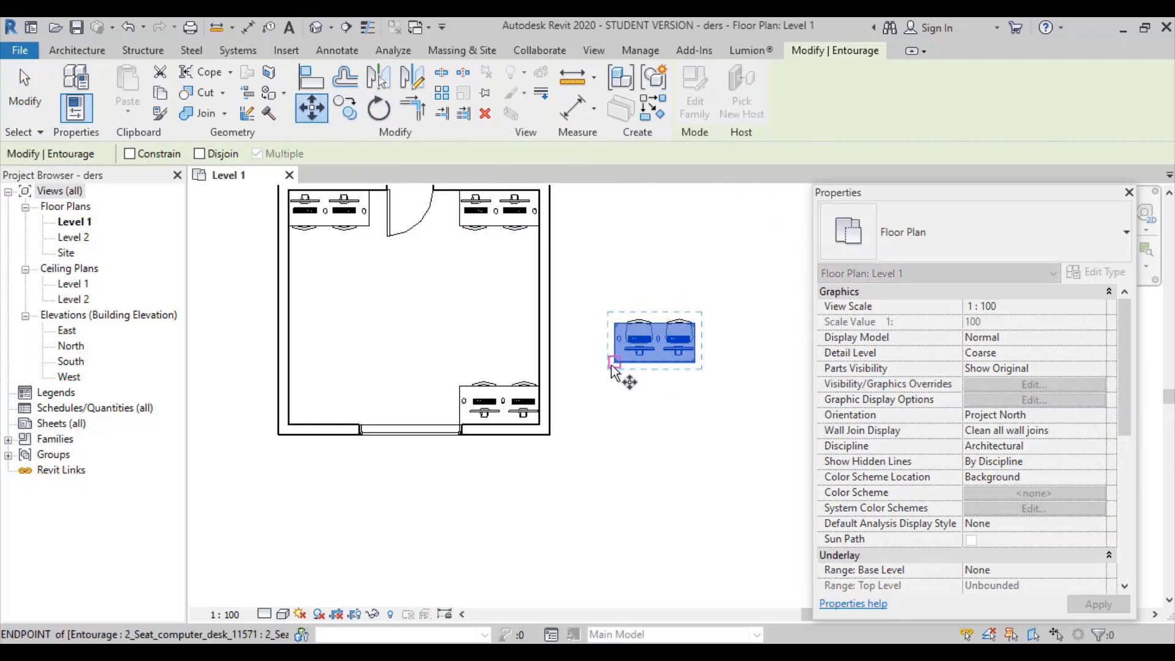
pyautogui.click(613, 363)
pyautogui.click(288, 424)
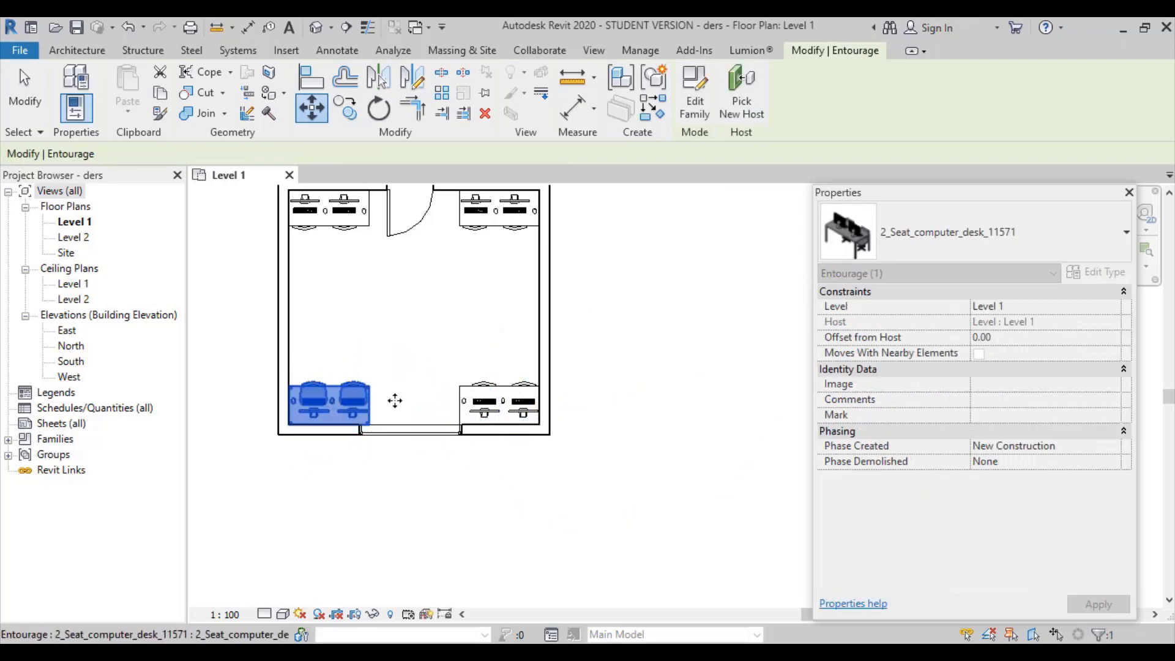
pyautogui.click(687, 394)
# Nudge the window in the room's lower wall slightly to the right, between the two lower desks, and deselect it
pyautogui.click(443, 436)
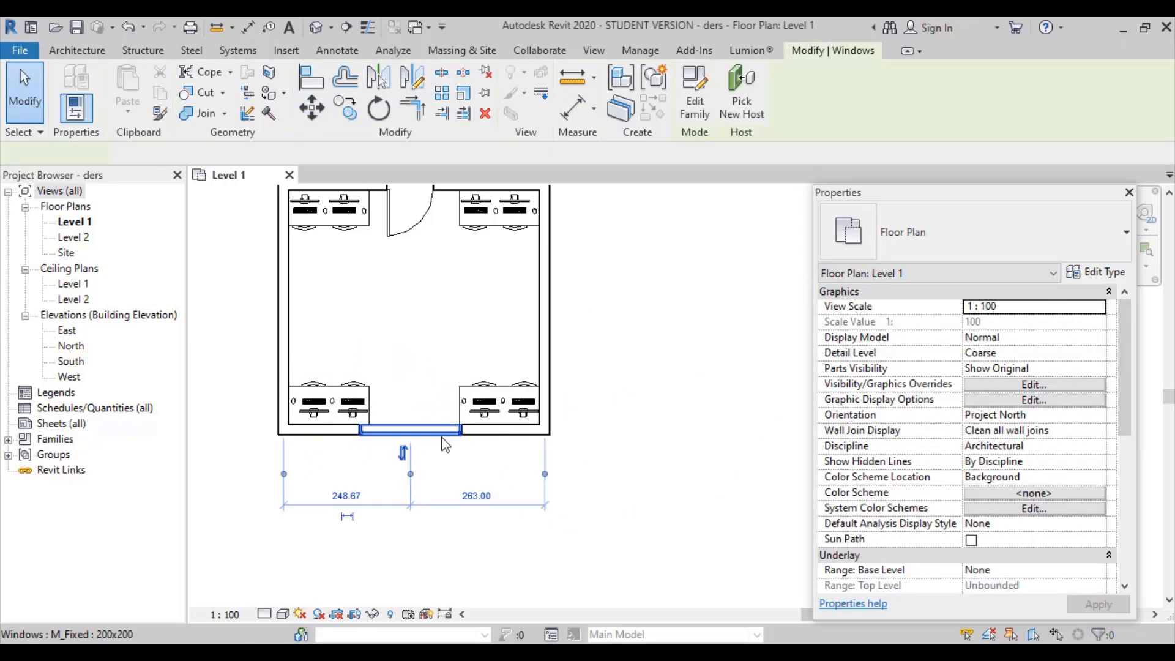
pyautogui.press('Right')
pyautogui.press('Right')
pyautogui.click(726, 397)
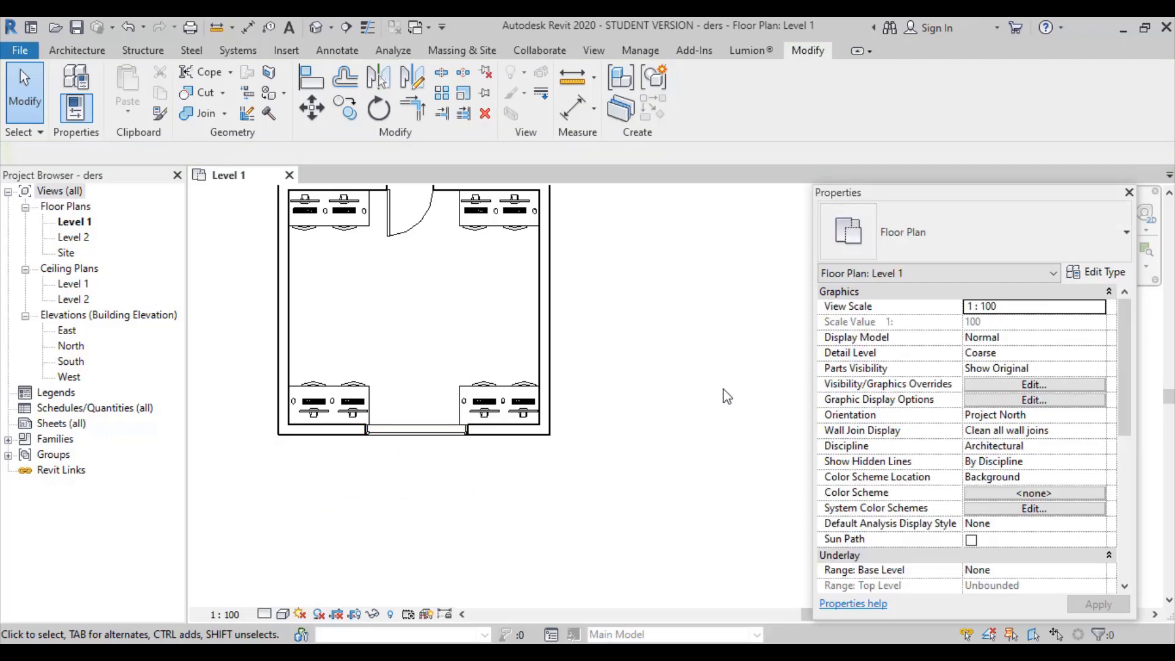
pyautogui.click(347, 399)
pyautogui.press('r')
pyautogui.press('o')
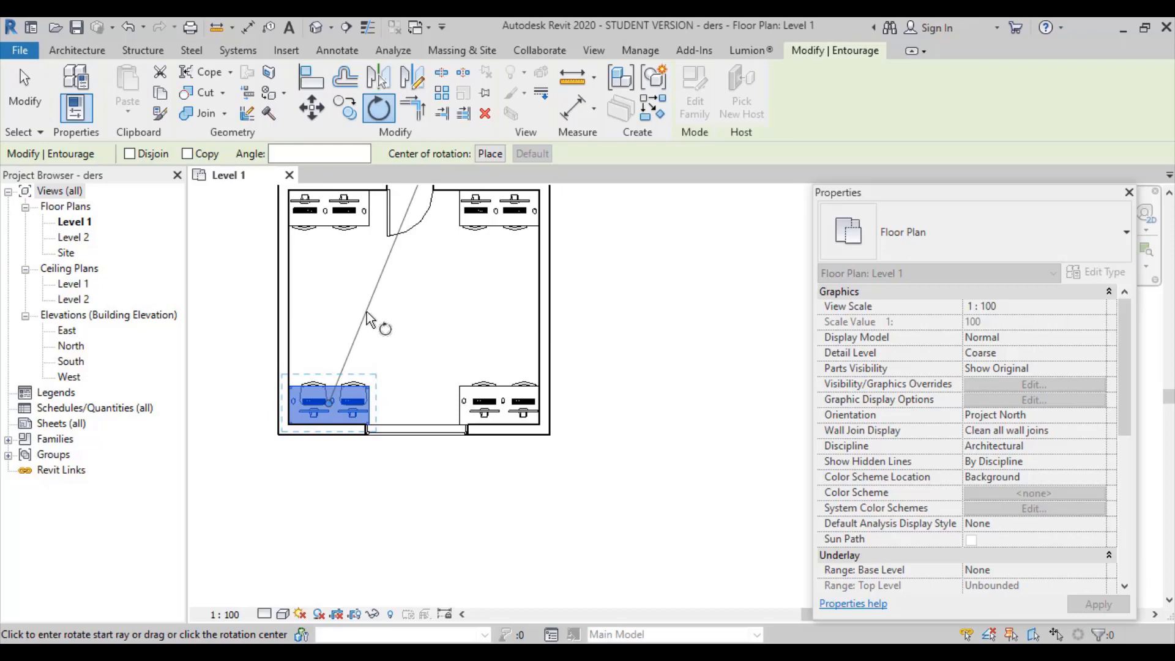
pyautogui.press('Escape')
pyautogui.press('Escape')
# Rotate the room's left wall clockwise about its midpoint with Disjoin off, and undo the rotation
pyautogui.click(285, 320)
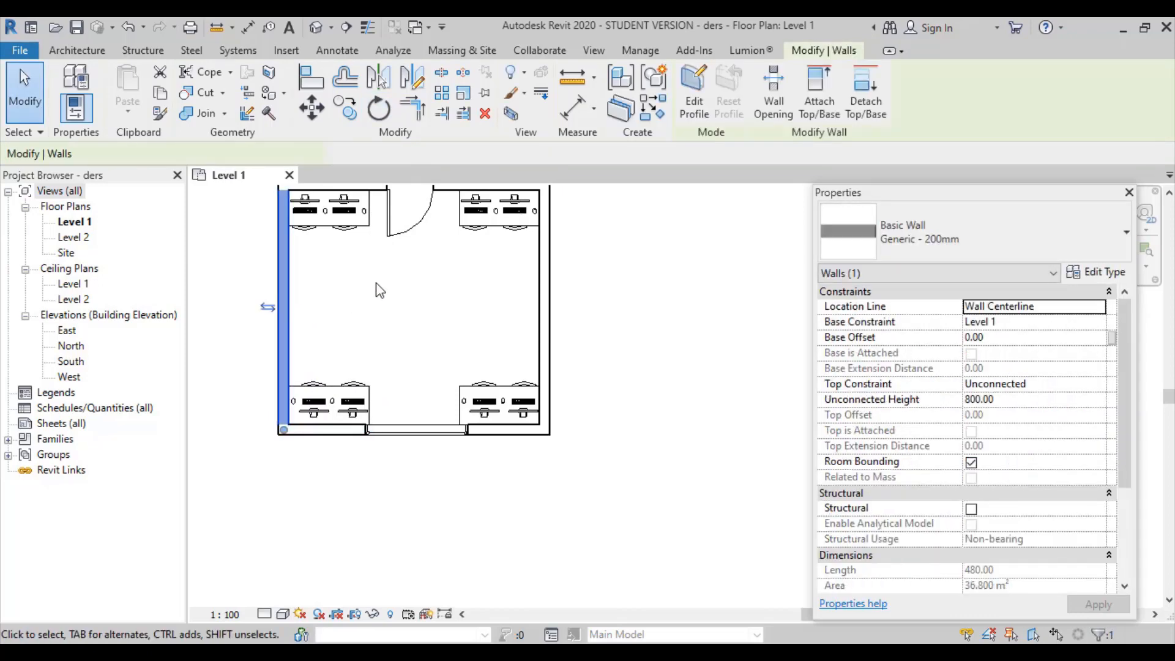
pyautogui.click(378, 108)
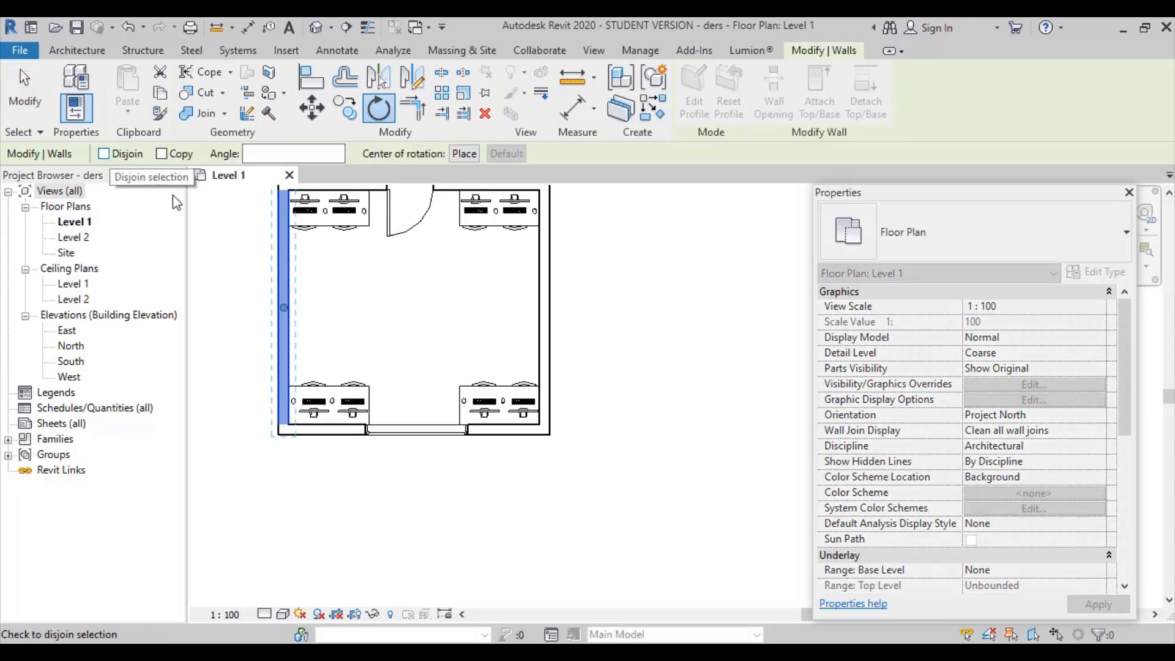
pyautogui.scroll(-1, 246, 250)
pyautogui.moveTo(247, 251); pyautogui.dragTo(282, 312, button='middle')
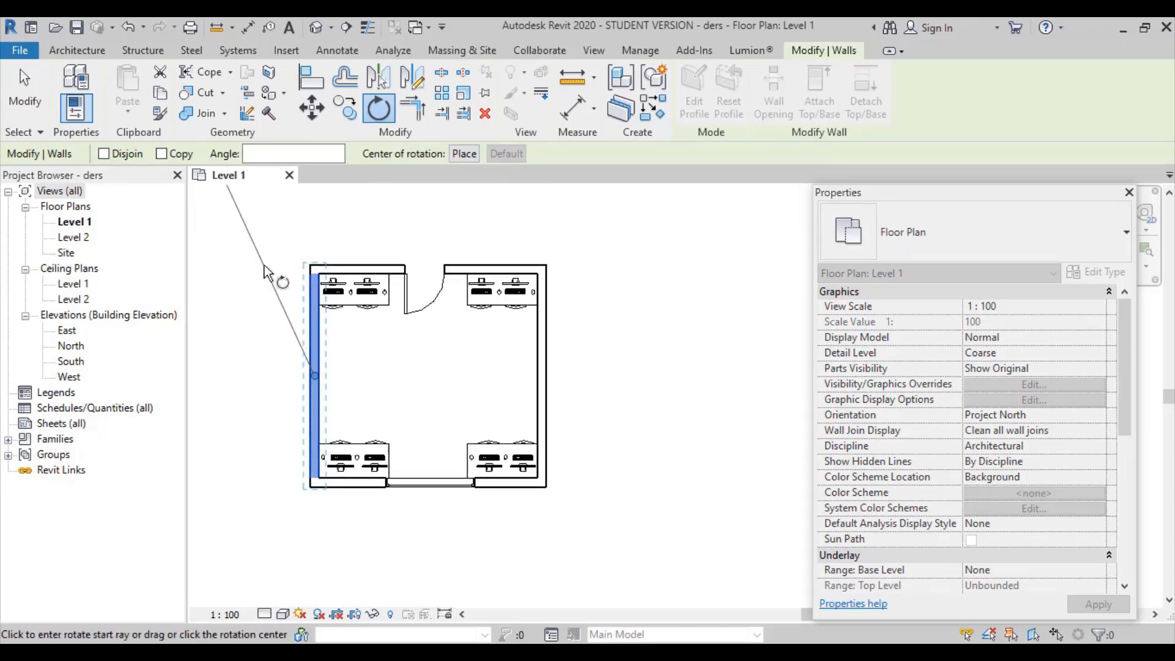
pyautogui.click(315, 212)
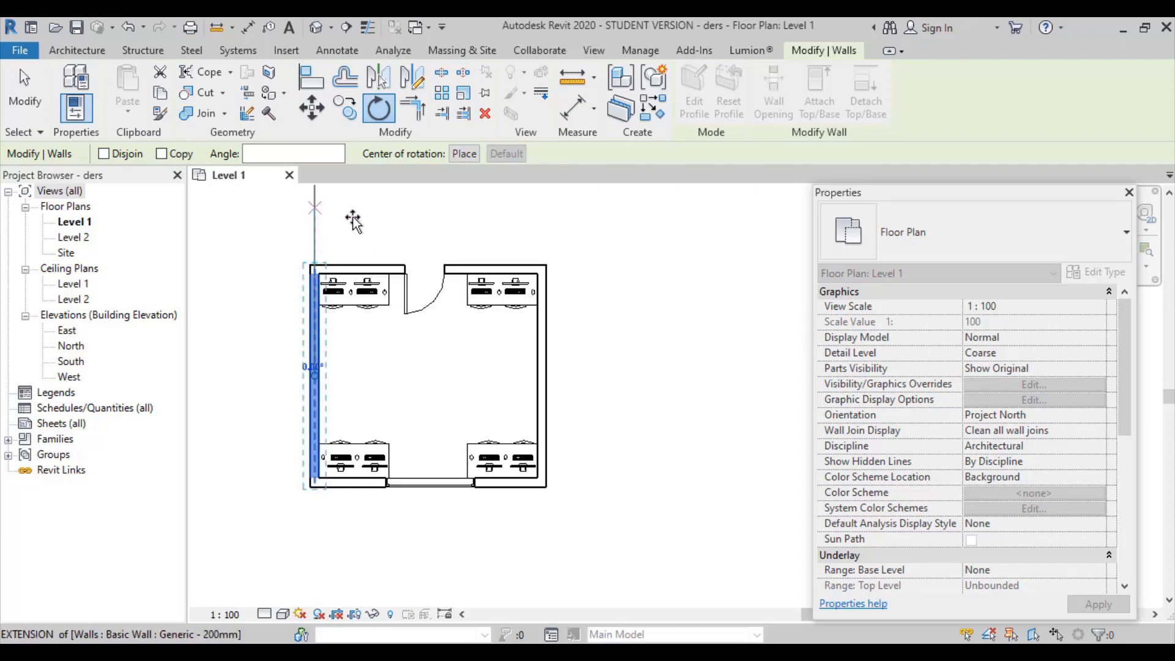
pyautogui.click(417, 225)
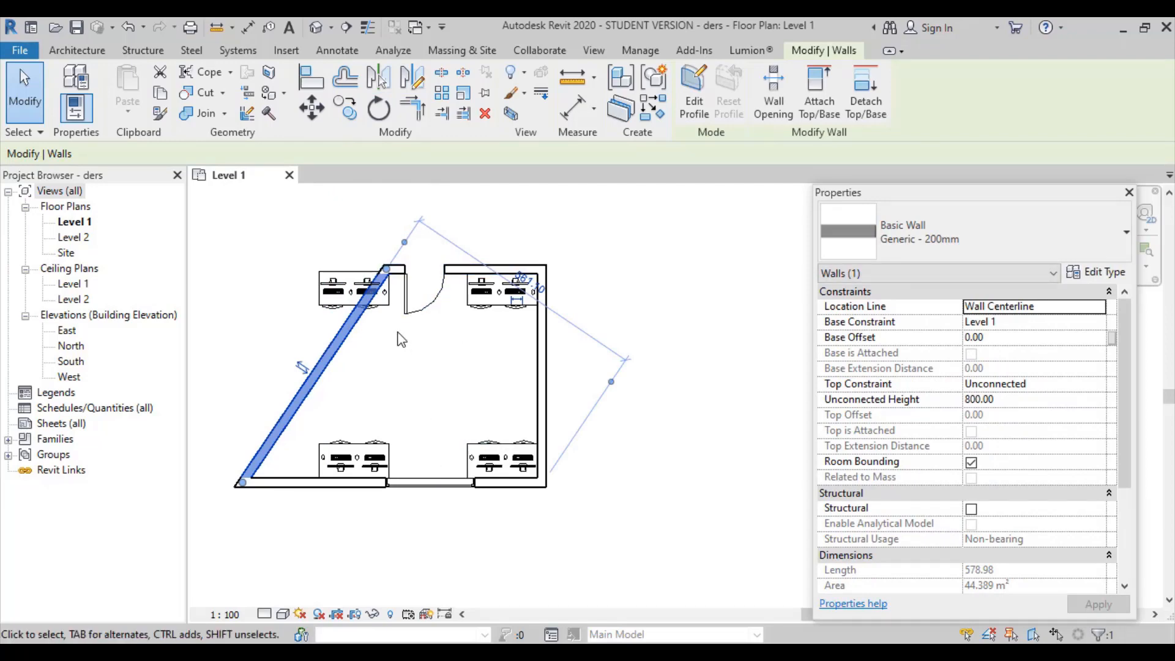
pyautogui.hotkey('ctrl', 'z')
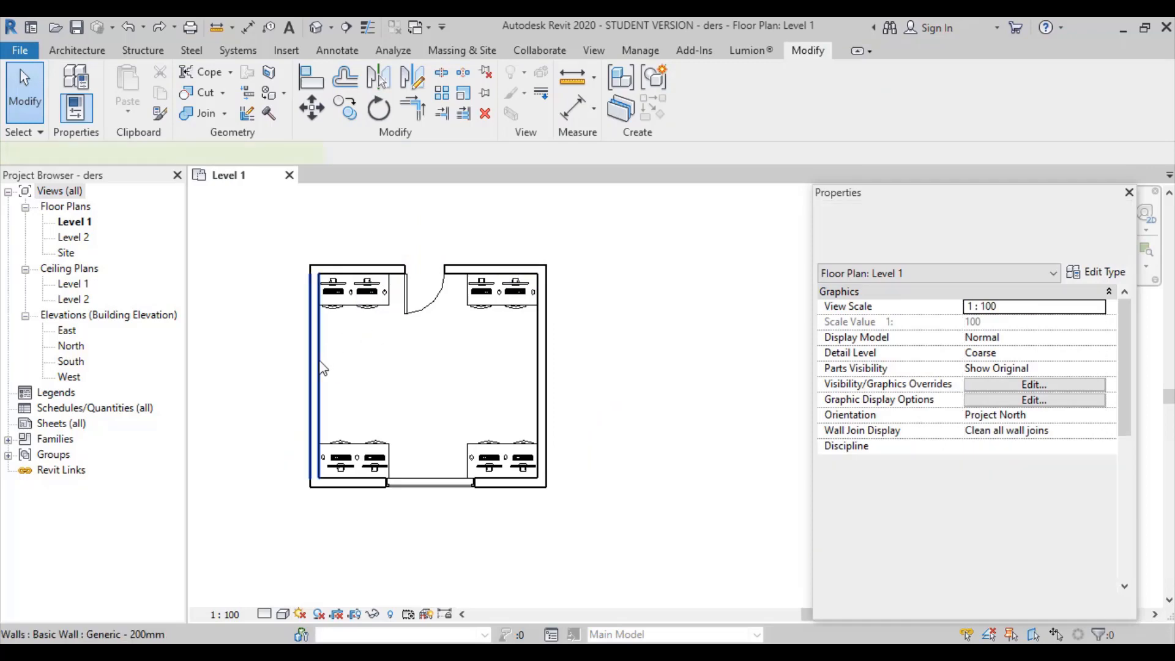
# Rotate the room's left wall clockwise about its midpoint with Disjoin on, to about 56° from horizontal, and undo the rotation
pyautogui.click(314, 367)
pyautogui.click(379, 108)
pyautogui.click(105, 153)
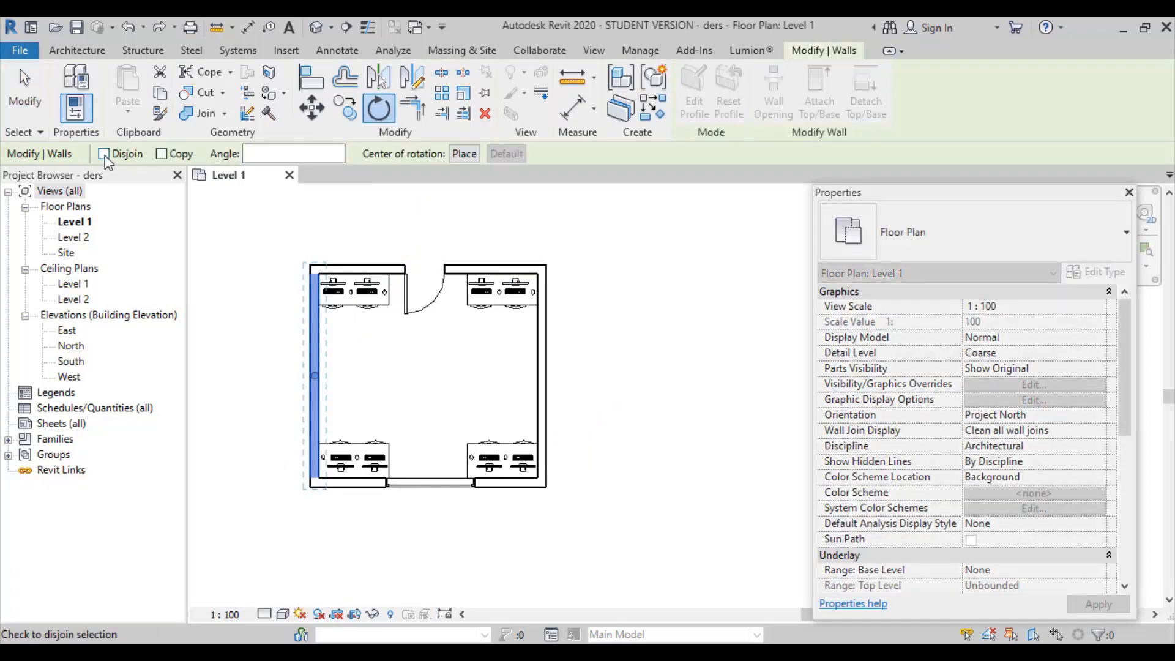
pyautogui.click(316, 197)
pyautogui.click(421, 215)
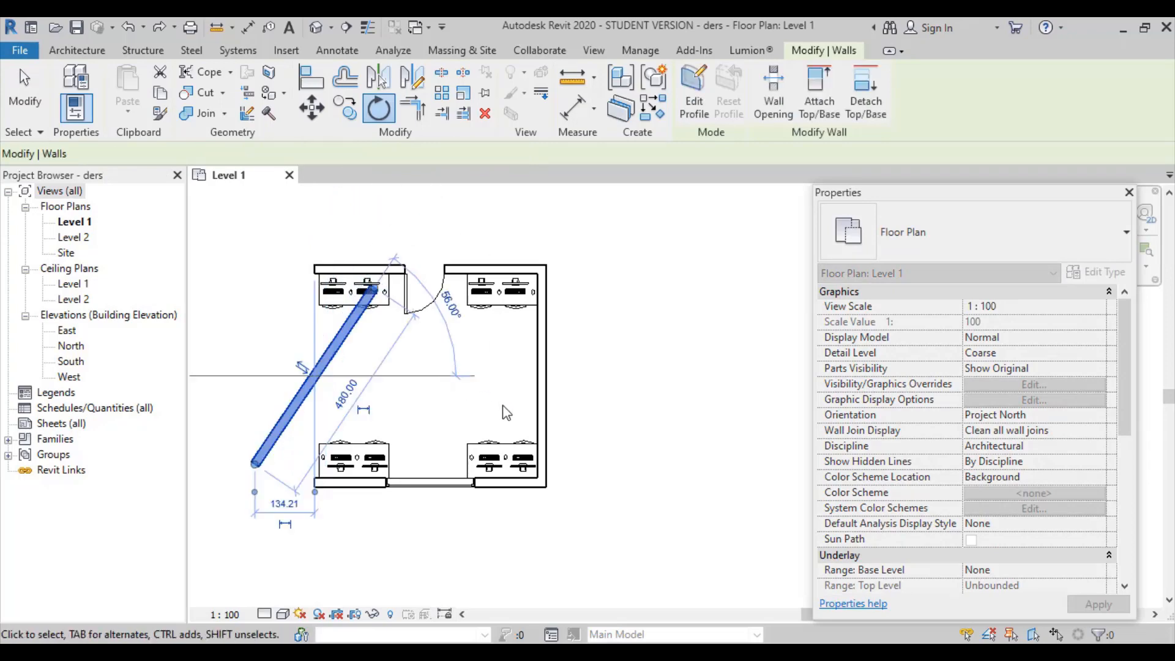
pyautogui.click(497, 414)
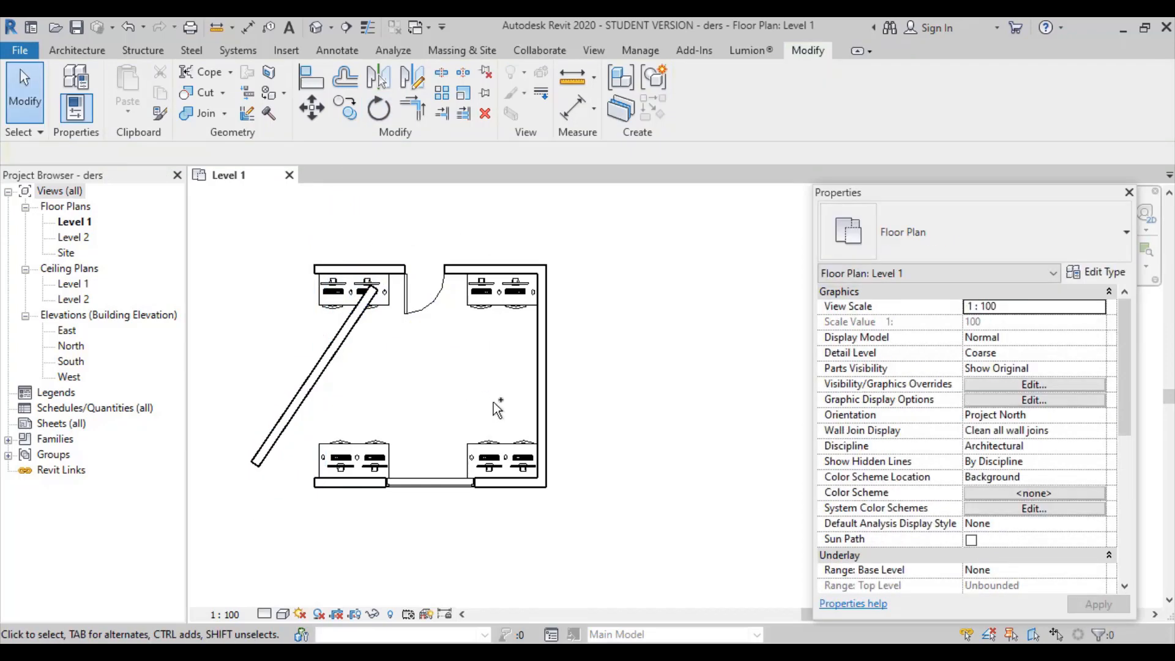
pyautogui.hotkey('ctrl', 'z')
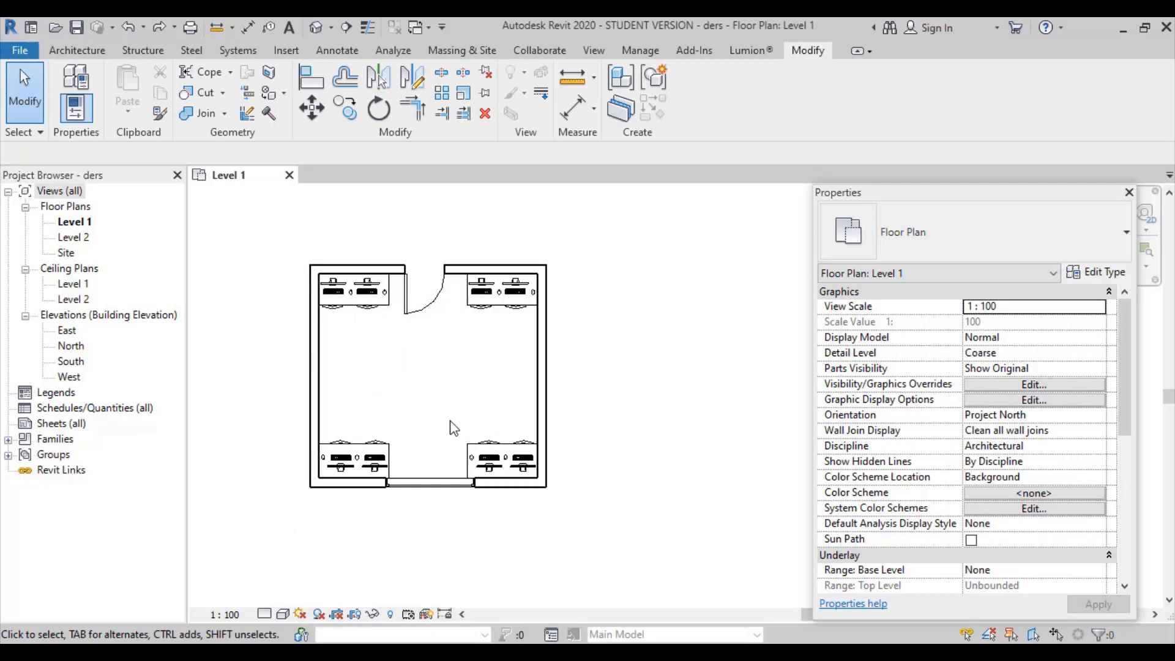